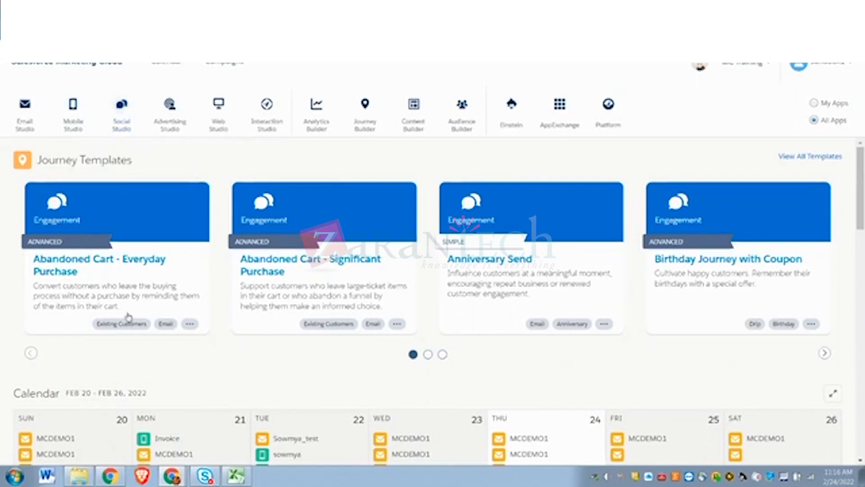
- Open GroupConnect and start creating a new message from the Outbound template
{"action": "mouse_move", "coordinate": [79, 118]}
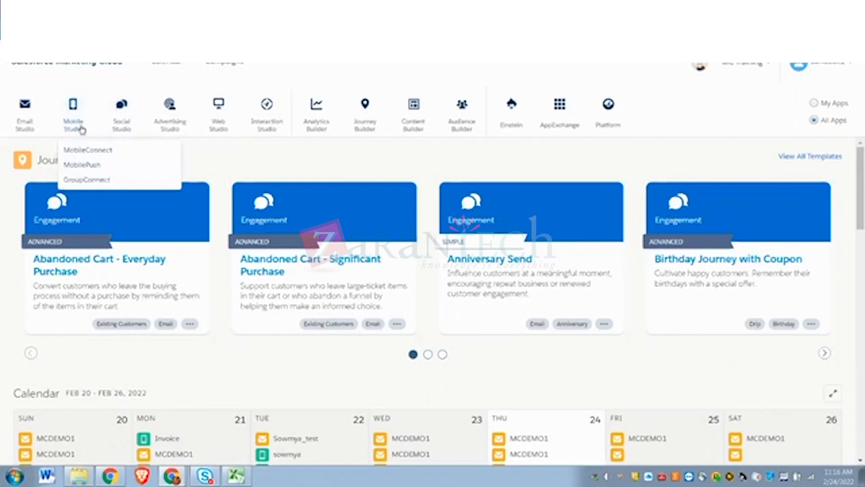
{"action": "left_click", "coordinate": [87, 179]}
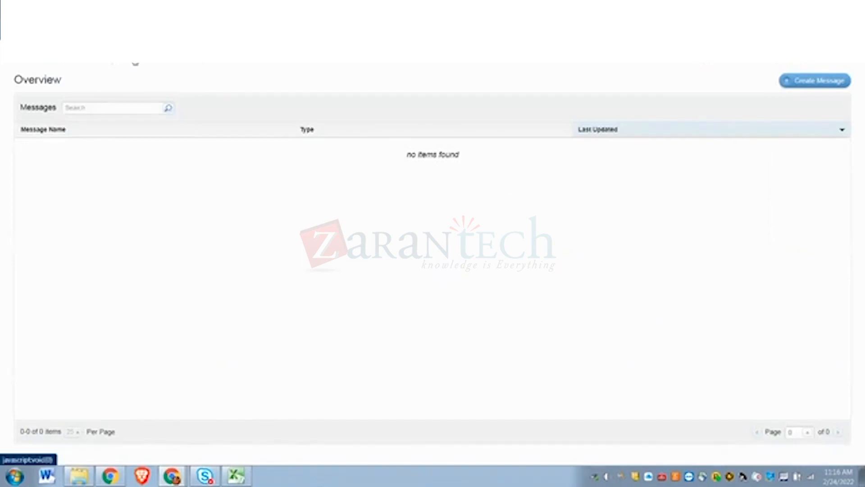
{"action": "left_click", "coordinate": [793, 86]}
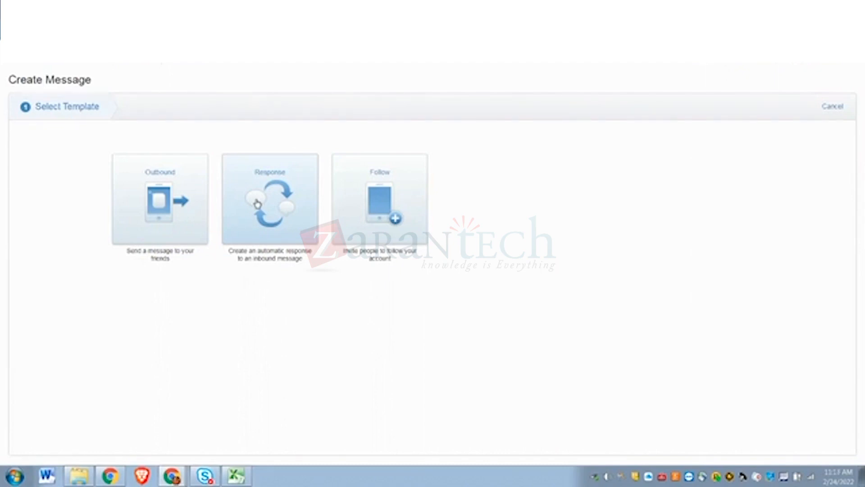
{"action": "left_click", "coordinate": [174, 187]}
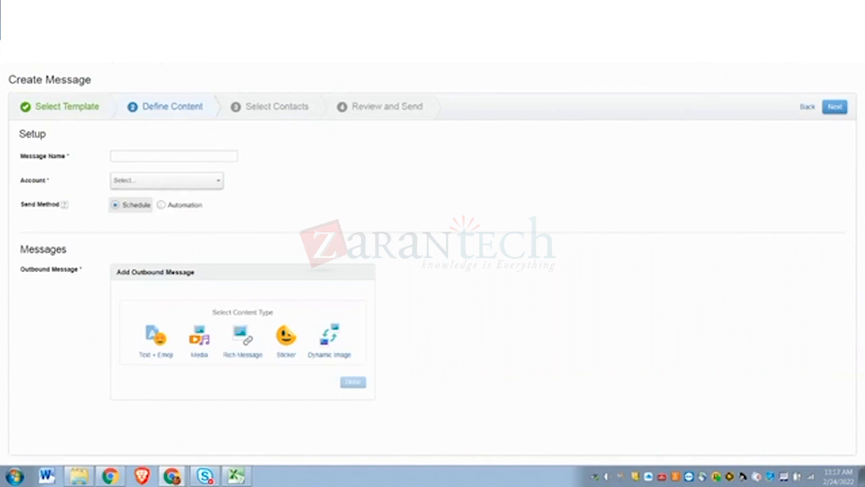
- Open MobileConnect in a duplicate browser tab and examine the outbound text of the Test_Sow message
{"action": "right_click", "coordinate": [159, 62]}
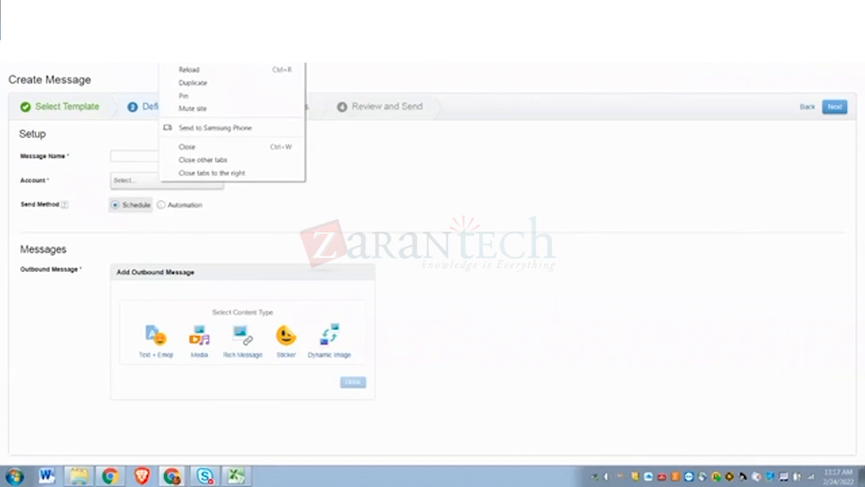
{"action": "left_click", "coordinate": [203, 82]}
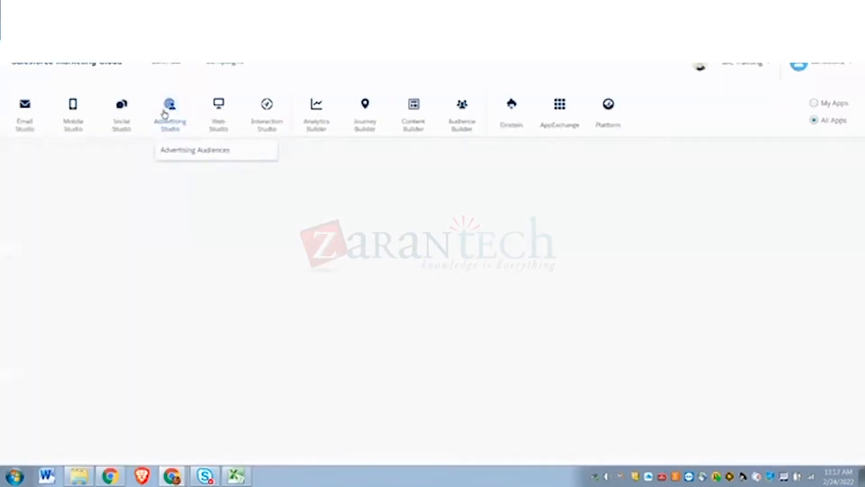
{"action": "mouse_move", "coordinate": [129, 120]}
{"action": "mouse_move", "coordinate": [73, 120]}
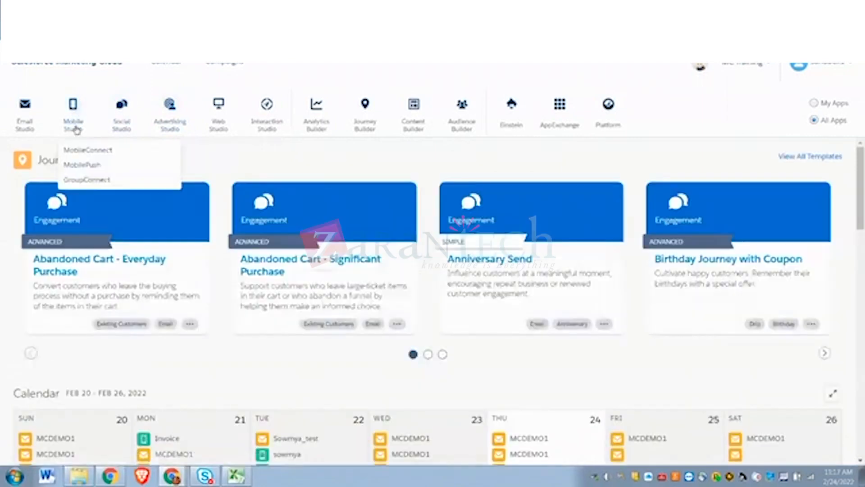
{"action": "left_click", "coordinate": [77, 150]}
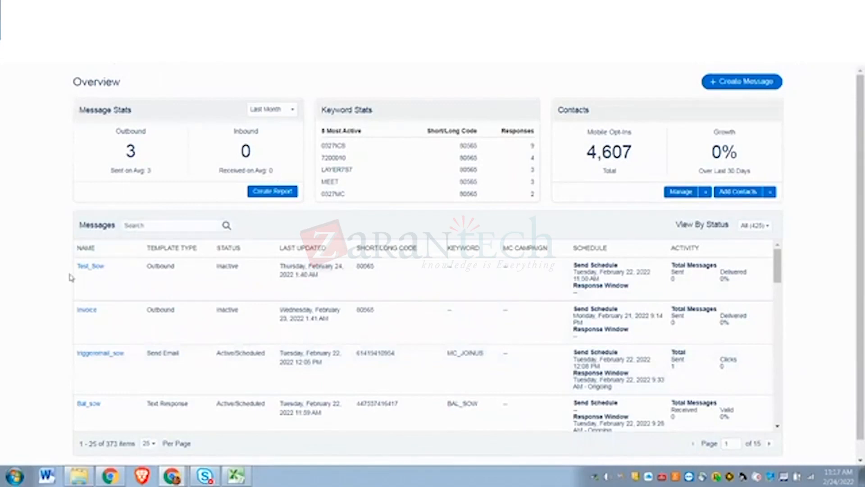
{"action": "left_click", "coordinate": [91, 267]}
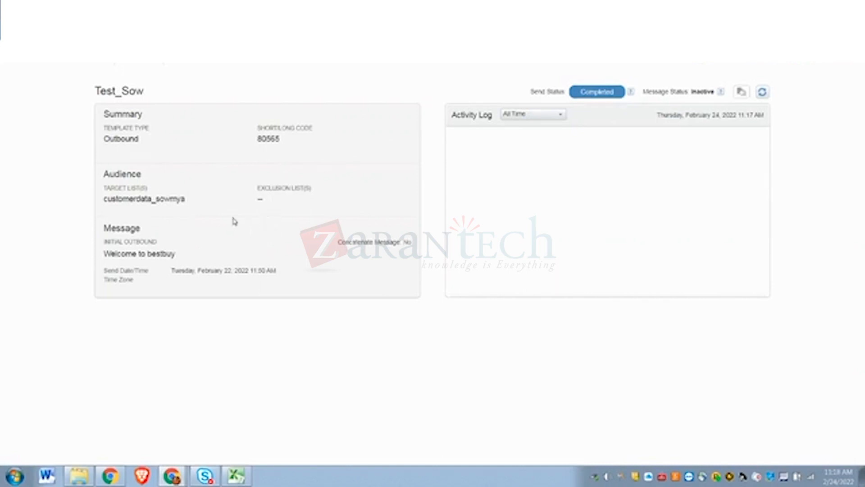
{"action": "left_click_drag", "start_coordinate": [105, 253], "coordinate": [183, 261]}
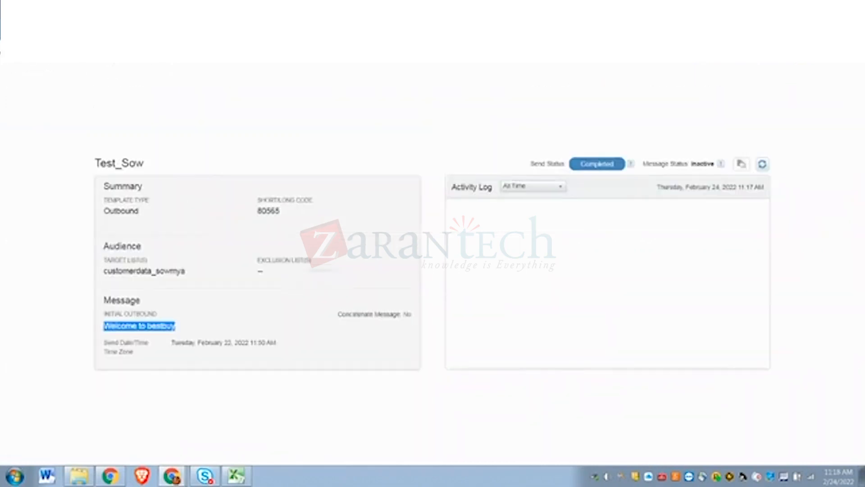
- Try to open Content Builder from the Test_Sow message page
{"action": "mouse_move", "coordinate": [27, 63]}
{"action": "mouse_move", "coordinate": [73, 108]}
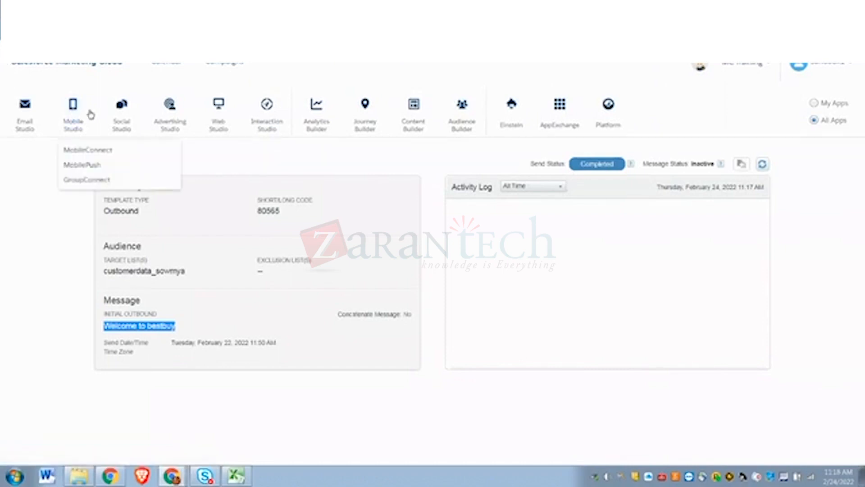
{"action": "mouse_move", "coordinate": [352, 141]}
{"action": "mouse_move", "coordinate": [399, 131]}
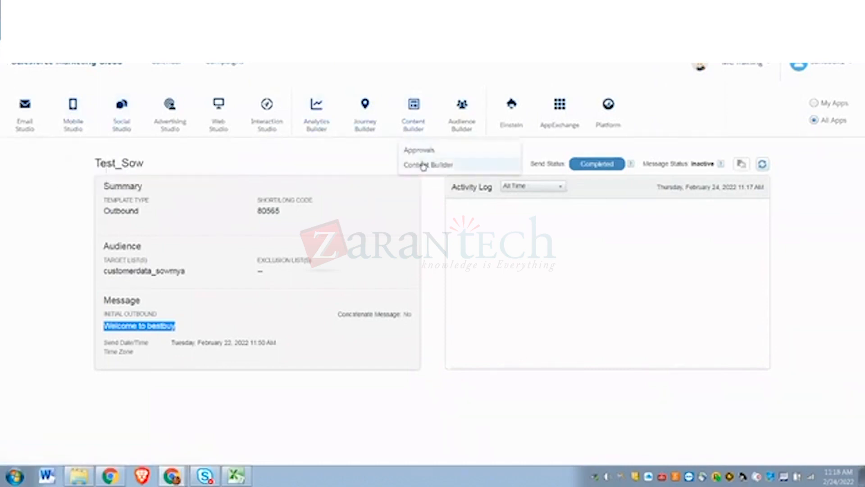
{"action": "left_click", "coordinate": [419, 164]}
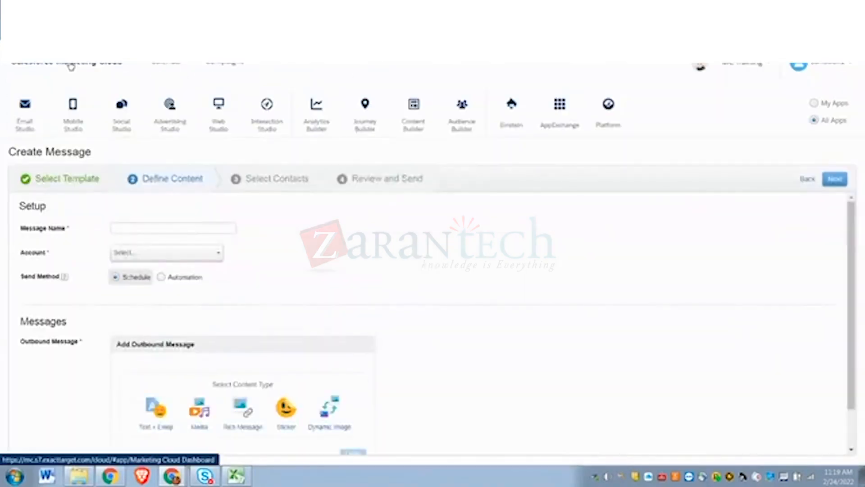
- Duplicate the browser tab that holds the GroupConnect Create Message page
{"action": "right_click", "coordinate": [421, 9]}
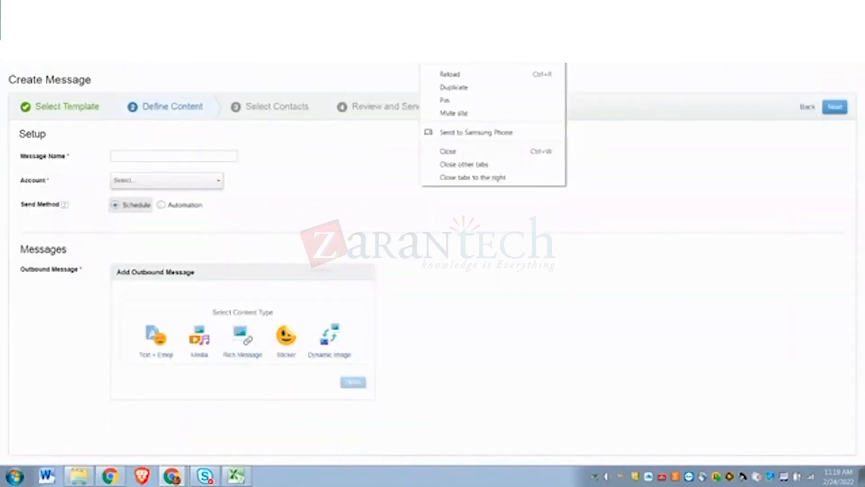
{"action": "left_click", "coordinate": [464, 88]}
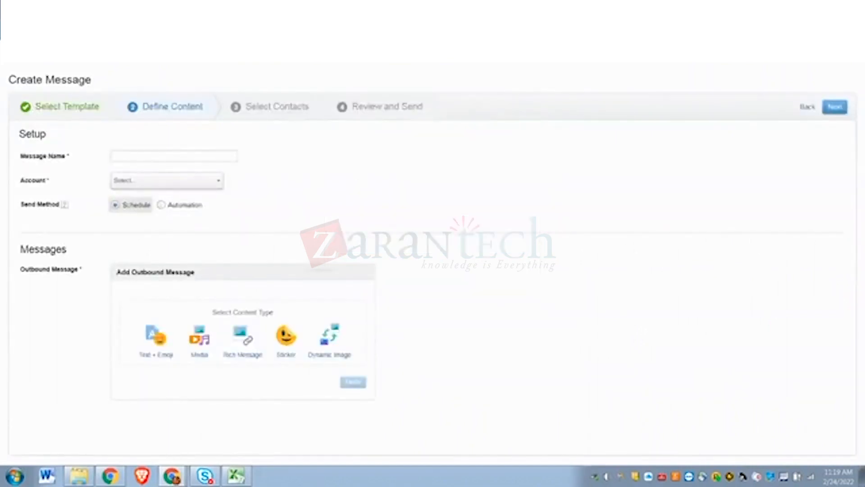
{"action": "right_click", "coordinate": [363, 27]}
{"action": "left_click", "coordinate": [418, 95]}
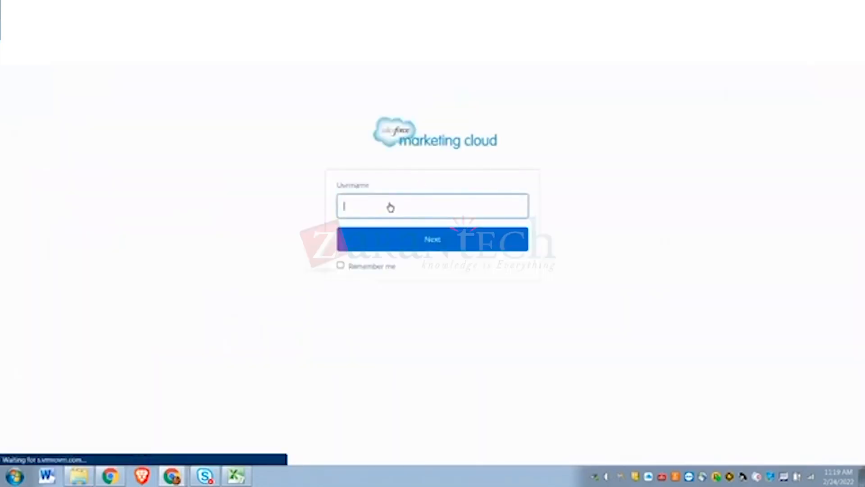
- Sign in to Marketing Cloud with the account username and password, skipping the multi-factor authentication setup
{"action": "type", "text": "Sand"}
{"action": "key", "text": "BackSpace"}
{"action": "type", "text": "box"}
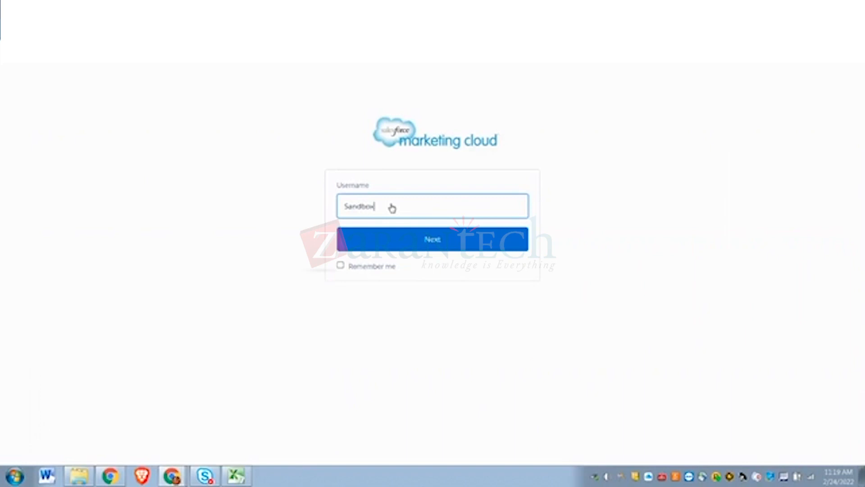
{"action": "type", "text": "3"}
{"action": "left_click", "coordinate": [403, 238]}
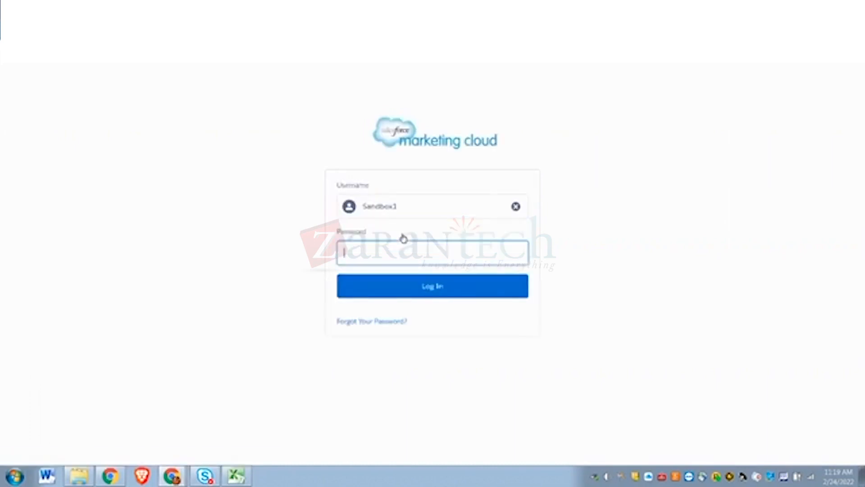
{"action": "type", "text": "••••••••••••••••"}
{"action": "left_click", "coordinate": [365, 296]}
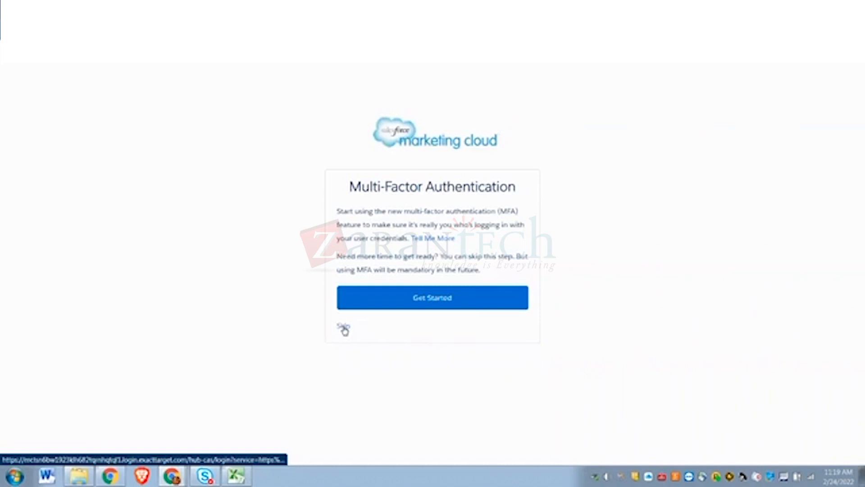
{"action": "left_click", "coordinate": [344, 328]}
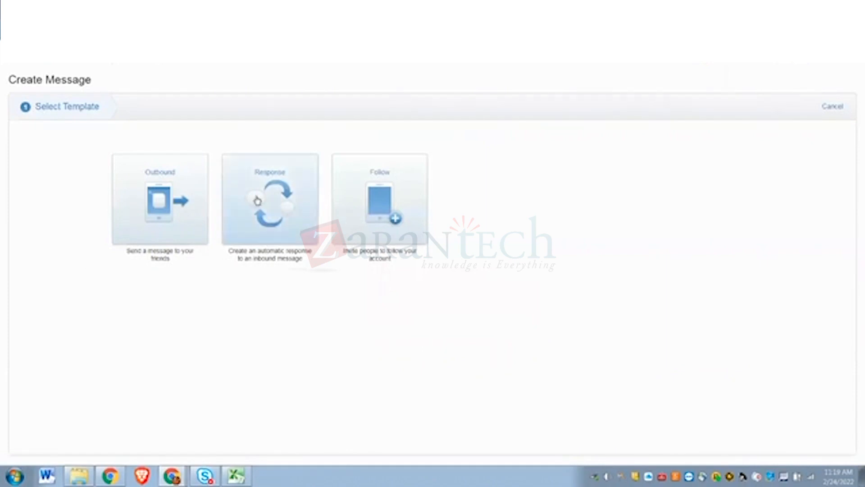
- Open Content Builder from the GroupConnect template selection page
{"action": "mouse_move", "coordinate": [36, 128]}
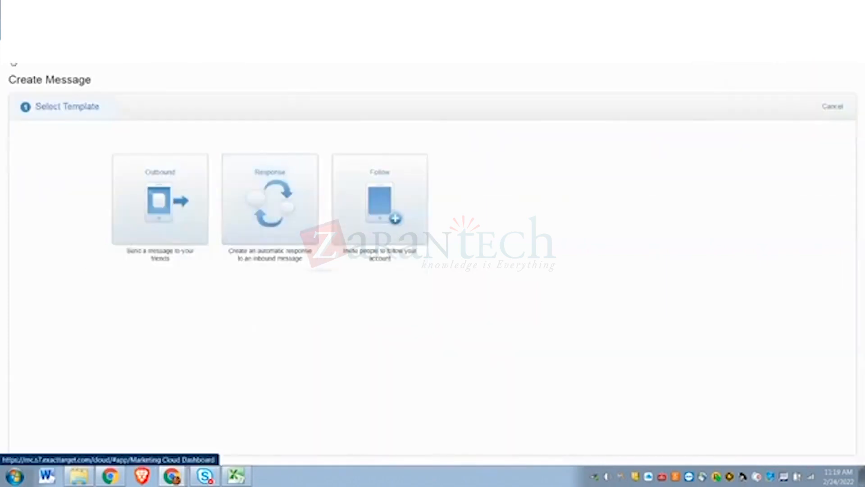
{"action": "mouse_move", "coordinate": [365, 119]}
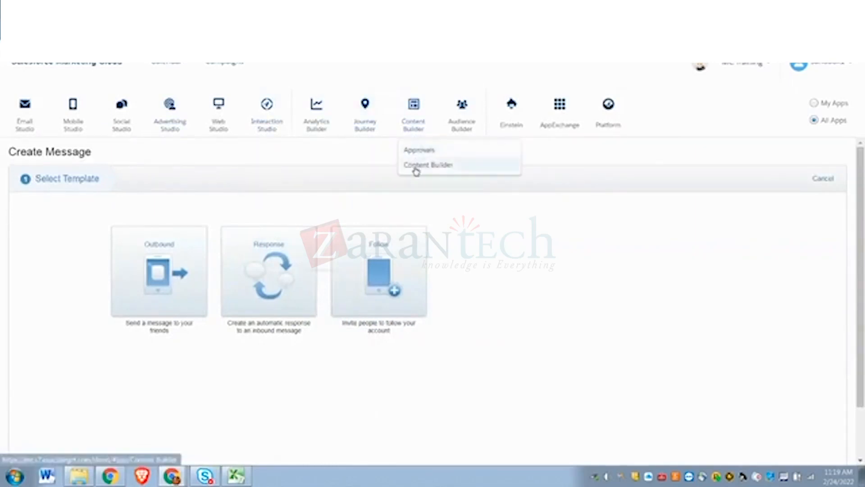
{"action": "left_click", "coordinate": [415, 169]}
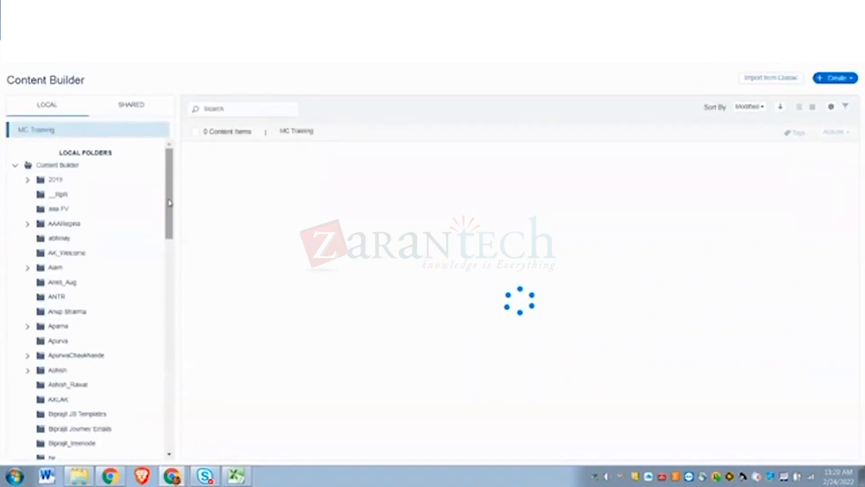
- Look through the local folders and list the items stored in the root Content Builder folder
{"action": "scroll", "coordinate": [150, 224], "scroll_direction": "down", "scroll_amount": 20}
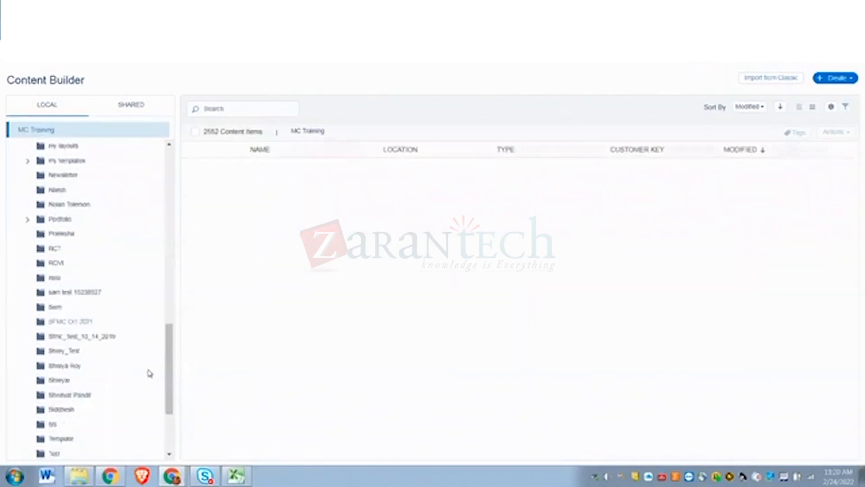
{"action": "scroll", "coordinate": [148, 398], "scroll_direction": "down", "scroll_amount": 1}
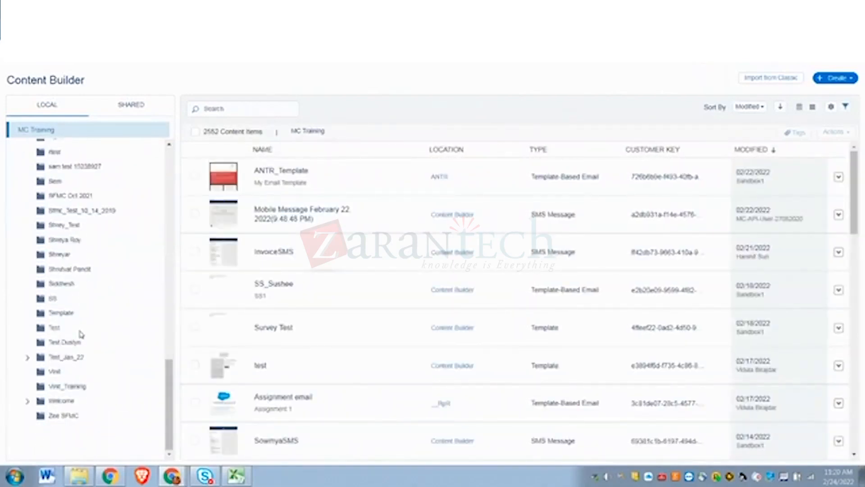
{"action": "scroll", "coordinate": [83, 333], "scroll_direction": "up", "scroll_amount": 3}
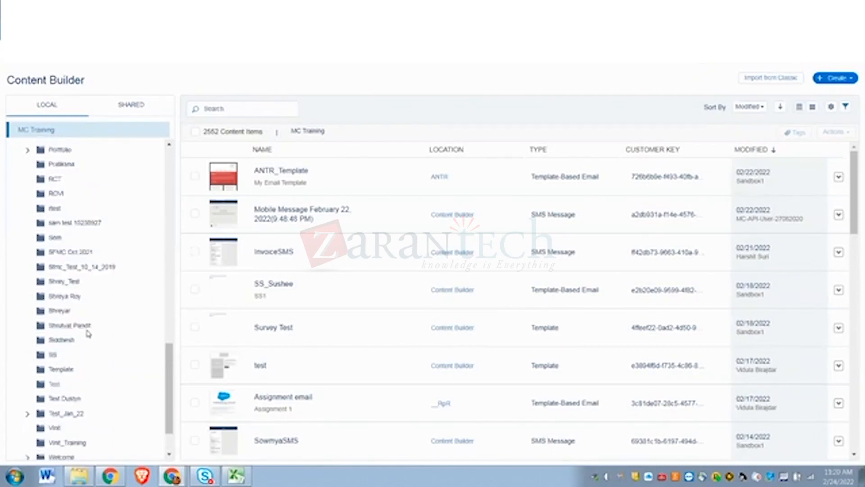
{"action": "scroll", "coordinate": [88, 334], "scroll_direction": "up", "scroll_amount": 2}
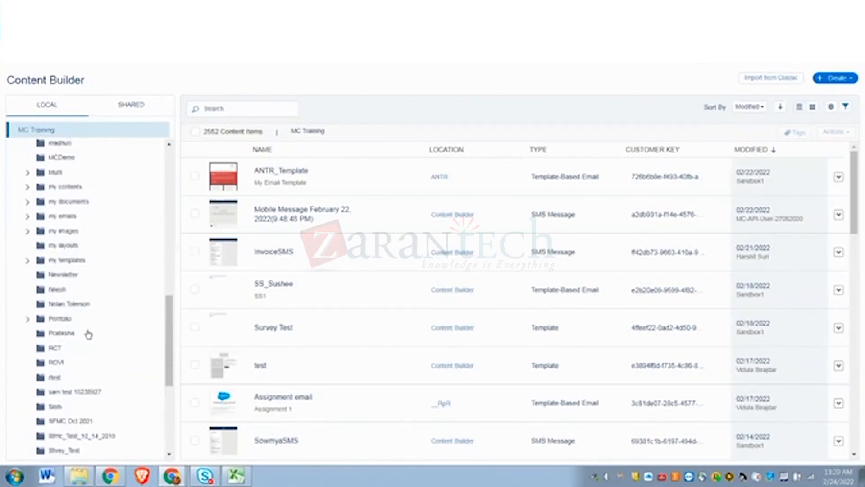
{"action": "scroll", "coordinate": [89, 334], "scroll_direction": "up", "scroll_amount": 5}
{"action": "scroll", "coordinate": [89, 334], "scroll_direction": "up", "scroll_amount": 3}
{"action": "scroll", "coordinate": [109, 297], "scroll_direction": "up", "scroll_amount": 4}
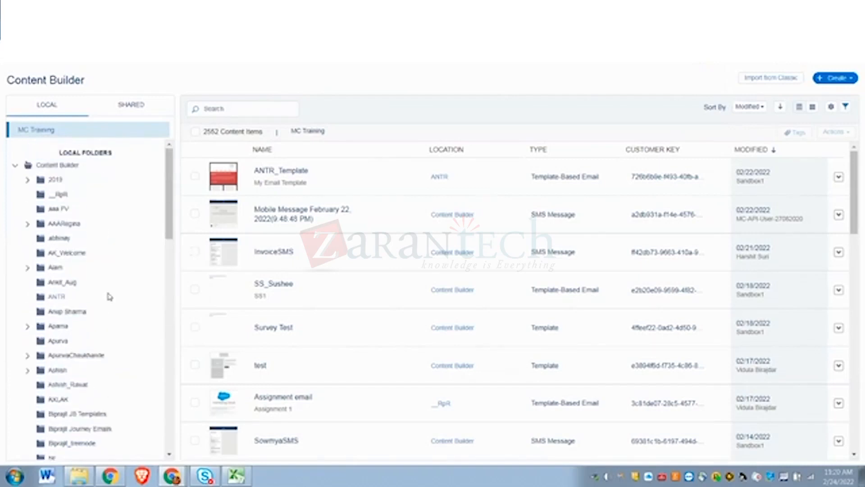
{"action": "left_click", "coordinate": [60, 166]}
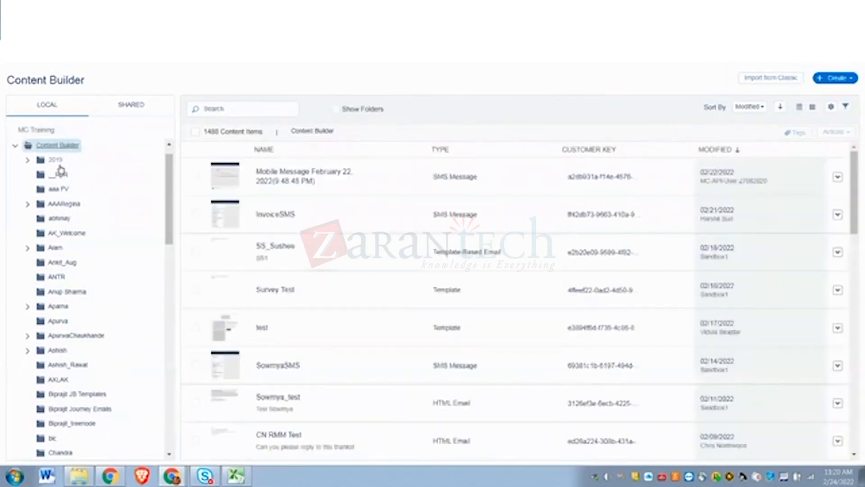
- Open the SowmyaSMS mobile message in the editor to examine its personalized message content
{"action": "left_click", "coordinate": [277, 365]}
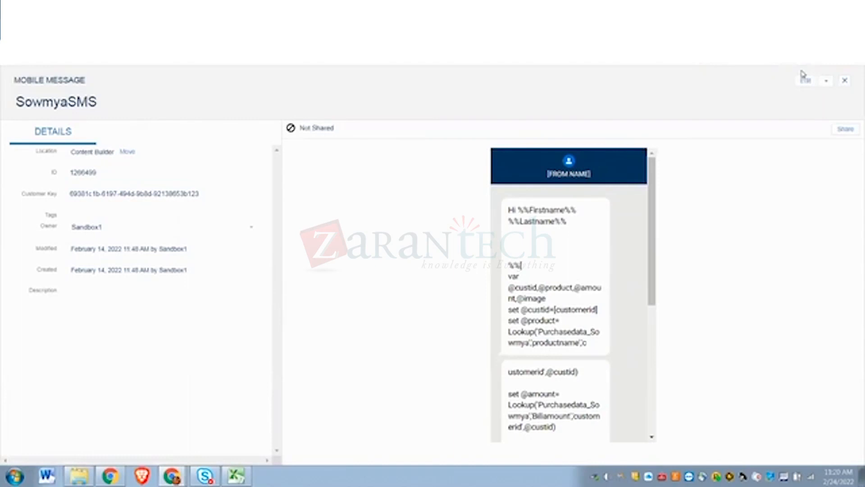
{"action": "left_click", "coordinate": [807, 83]}
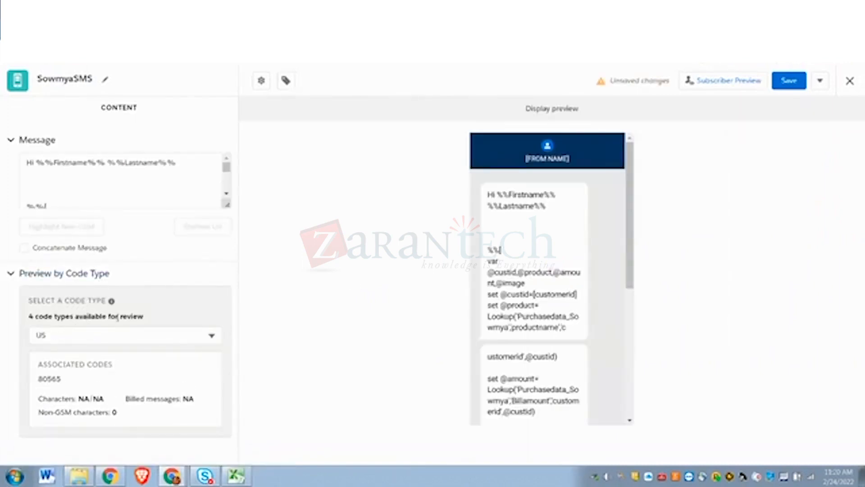
{"action": "left_click", "coordinate": [65, 178]}
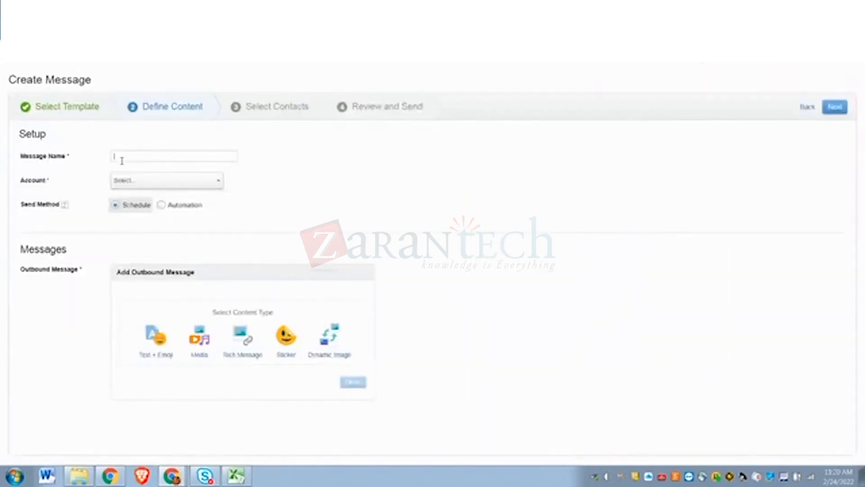
- Name the outbound GroupConnect message Grpconnect_mess and check the available accounts without choosing one
{"action": "left_click", "coordinate": [122, 161]}
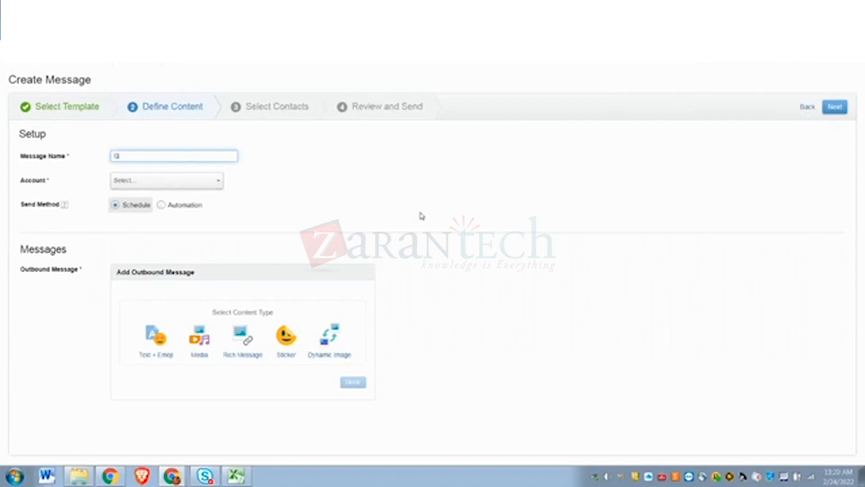
{"action": "type", "text": "Gipconnect_mess"}
{"action": "left_click", "coordinate": [176, 185]}
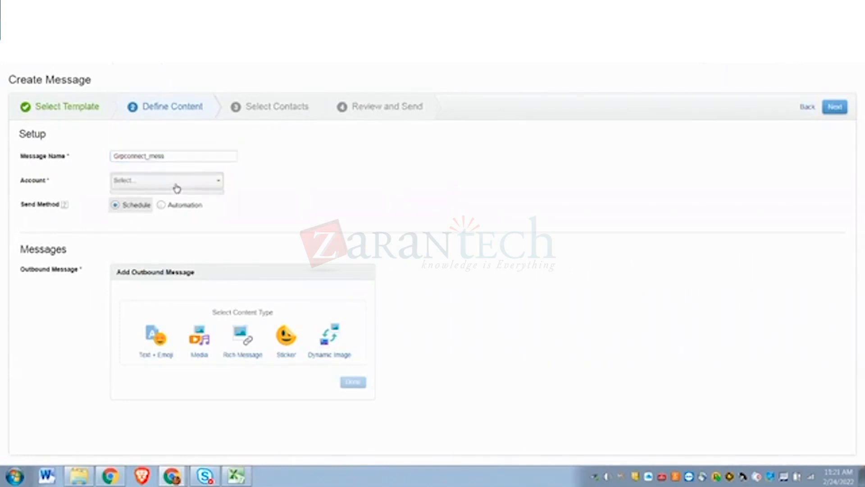
{"action": "left_click", "coordinate": [289, 221]}
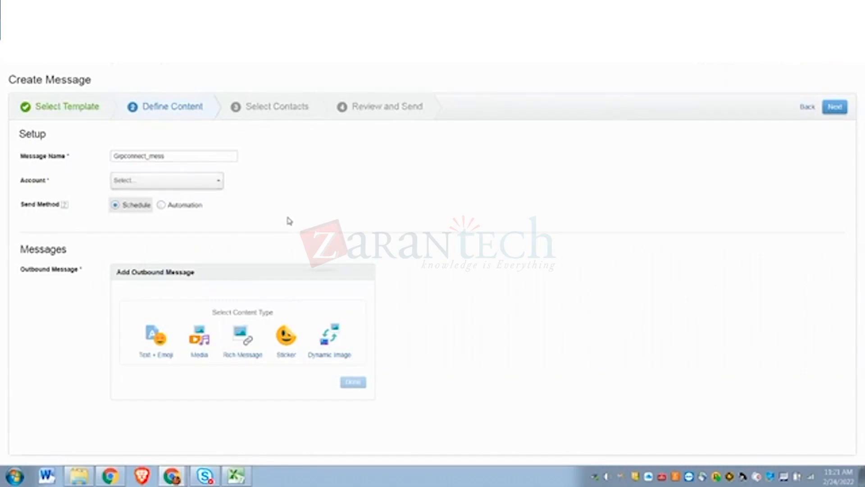
{"action": "left_click", "coordinate": [203, 182]}
{"action": "left_click", "coordinate": [202, 182]}
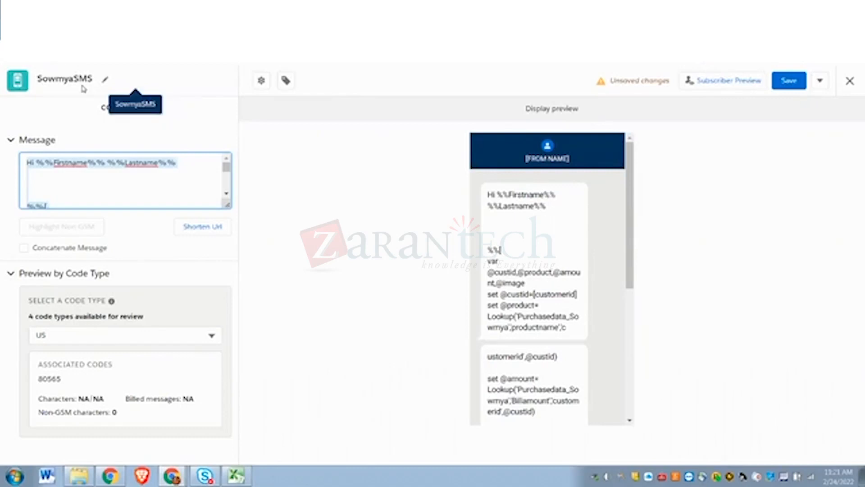
- Save and exit the SowmyaSMS message, and create a new push notification in Content Builder
{"action": "left_click", "coordinate": [850, 82]}
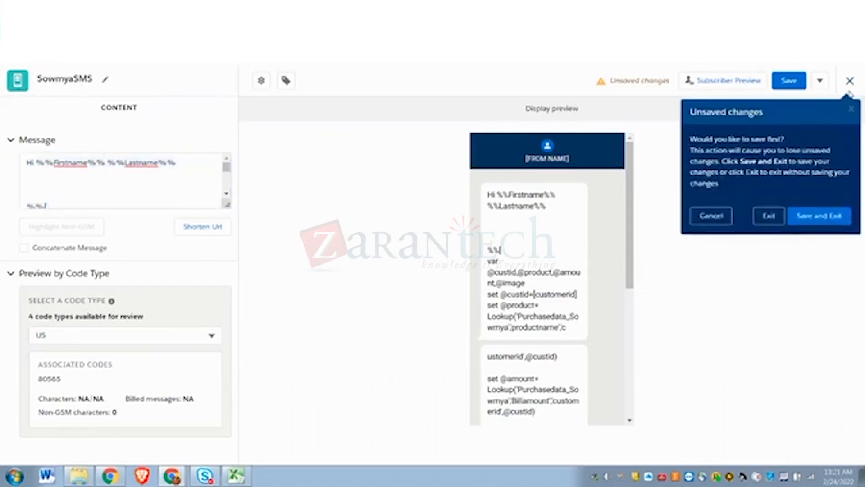
{"action": "left_click", "coordinate": [827, 220]}
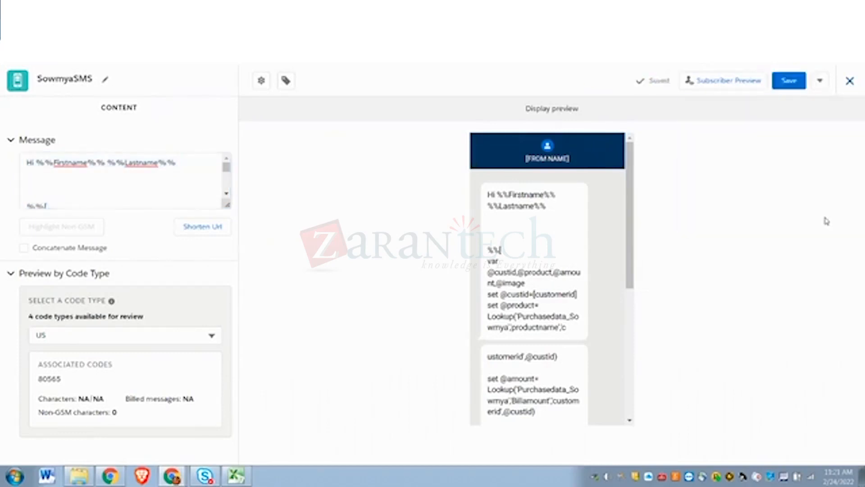
{"action": "left_click", "coordinate": [839, 80]}
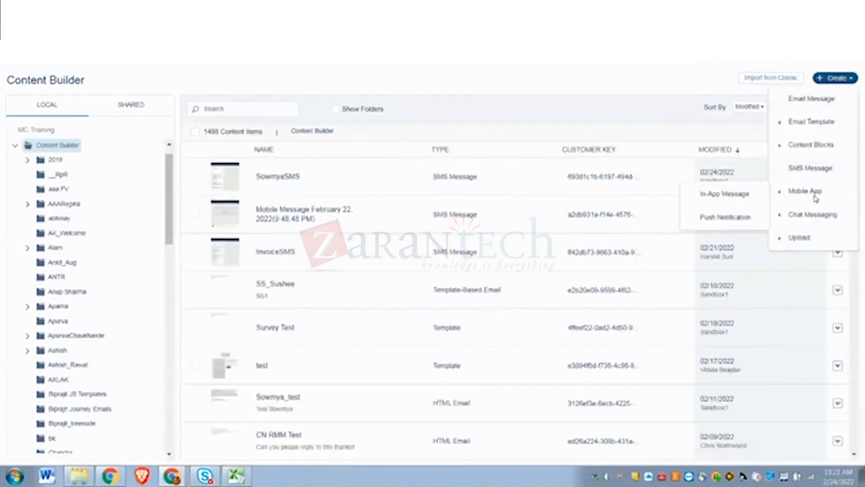
{"action": "mouse_move", "coordinate": [814, 216]}
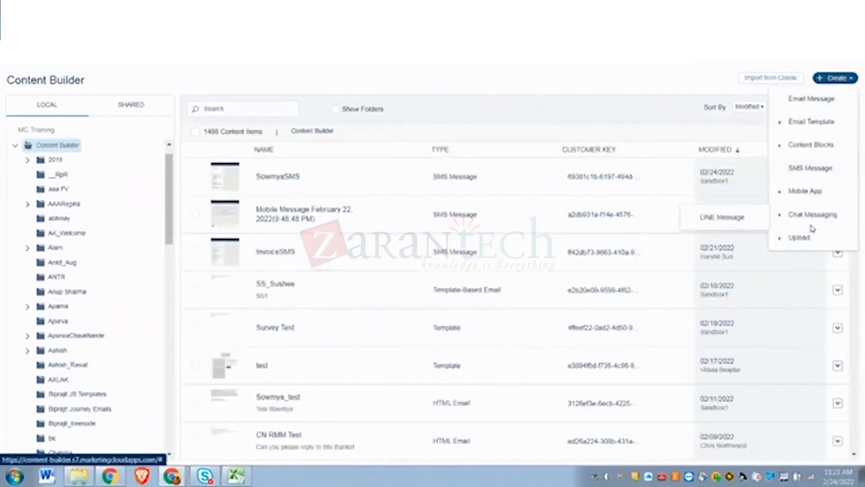
{"action": "mouse_move", "coordinate": [804, 234]}
{"action": "mouse_move", "coordinate": [805, 194]}
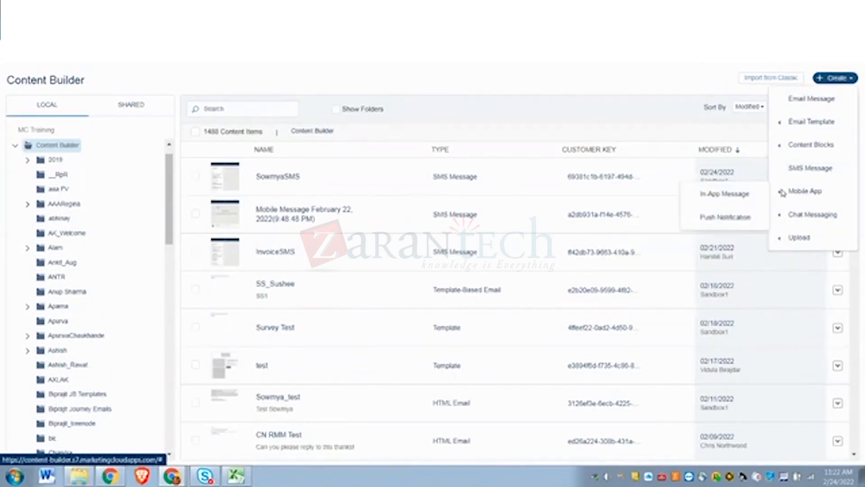
{"action": "left_click", "coordinate": [731, 220]}
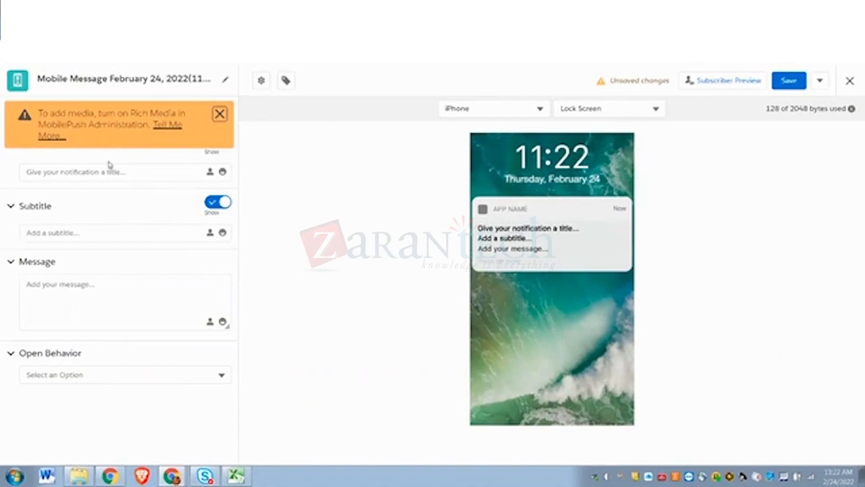
{"action": "left_click", "coordinate": [34, 287]}
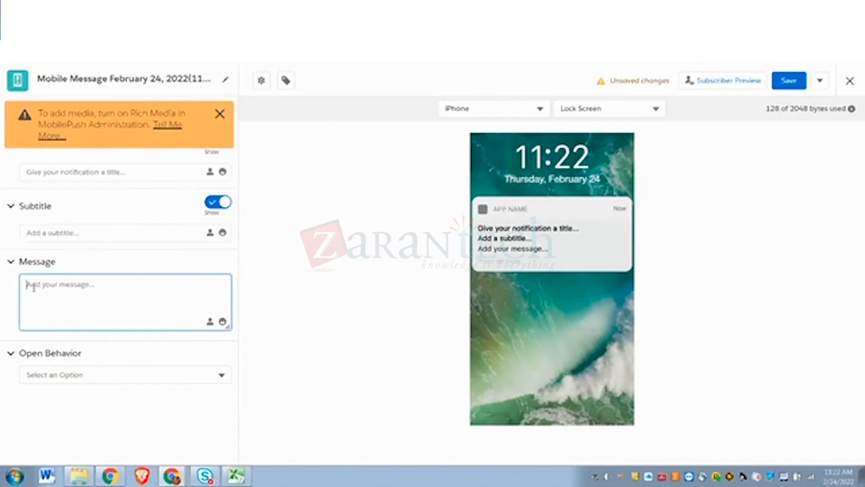
{"action": "type", "text": "The amount of the product is %%=v(@amount)=%%"}
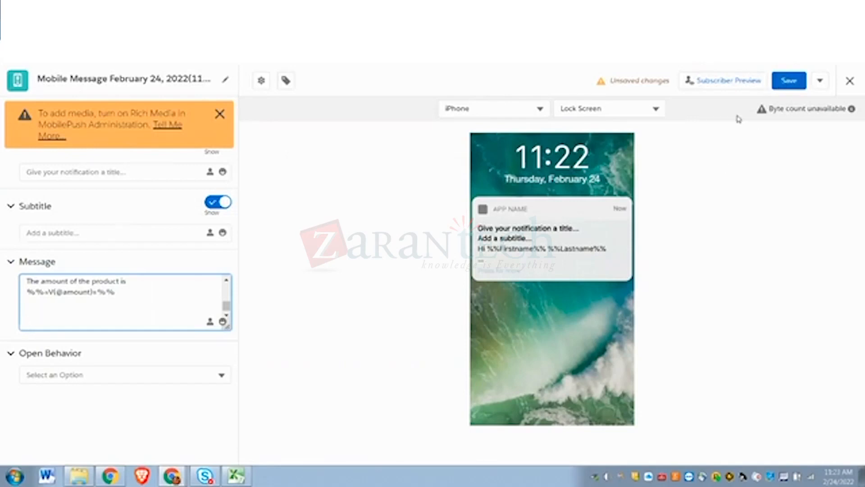
{"action": "left_click", "coordinate": [791, 81]}
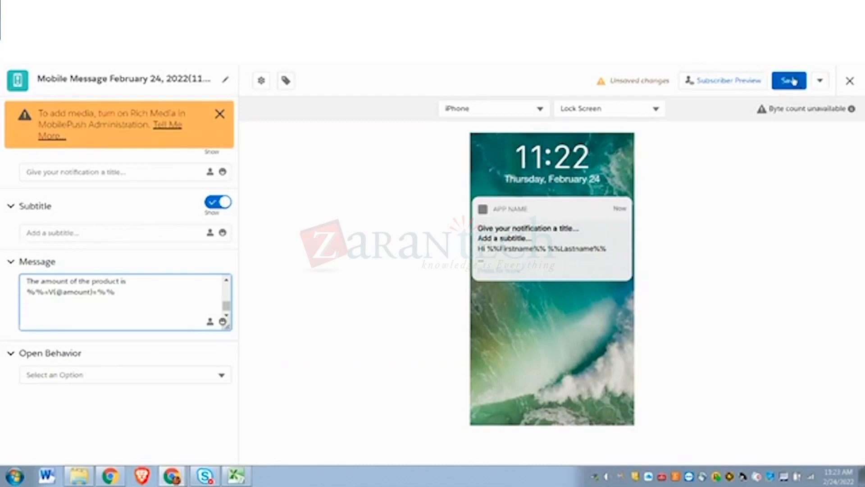
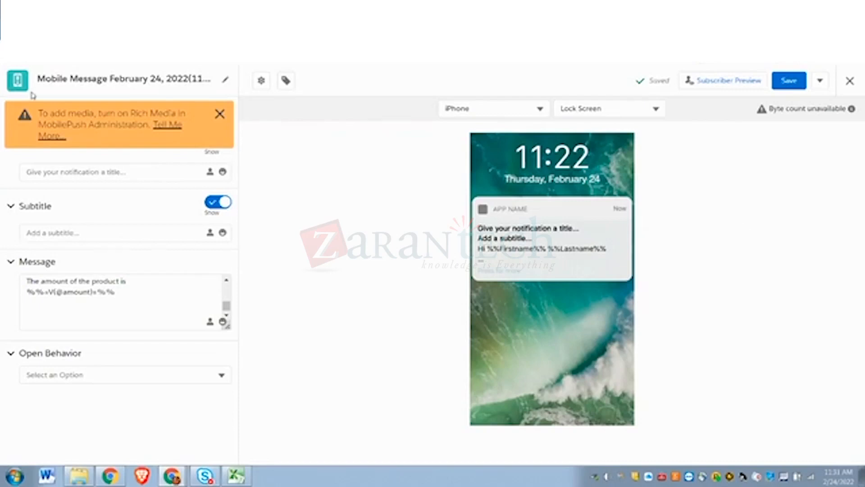
- Switch to Automation Studio and display the overview of all automations
{"action": "mouse_move", "coordinate": [27, 64]}
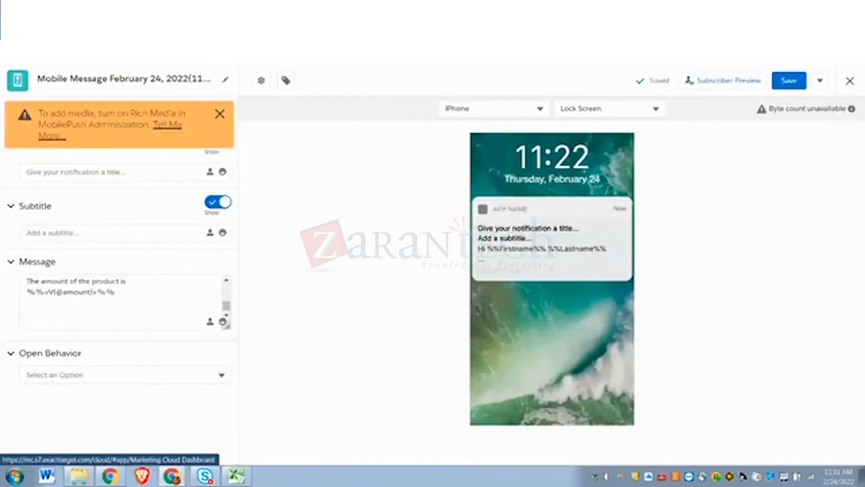
{"action": "mouse_move", "coordinate": [54, 64]}
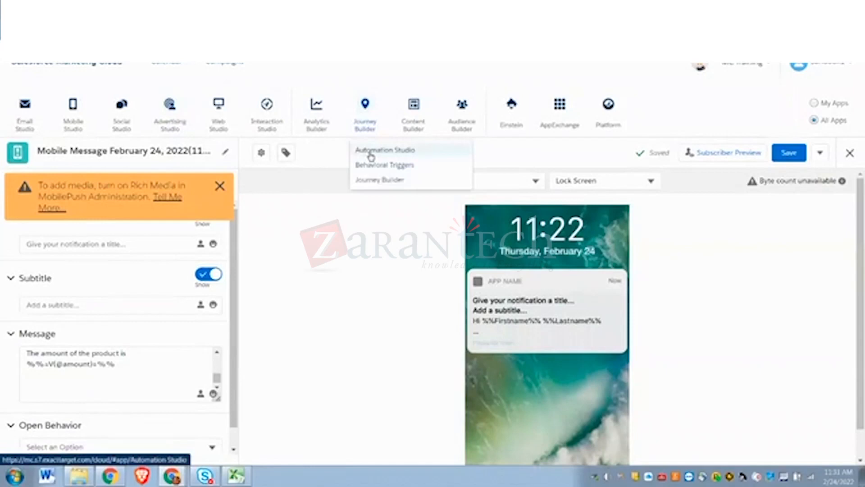
{"action": "left_click", "coordinate": [369, 153]}
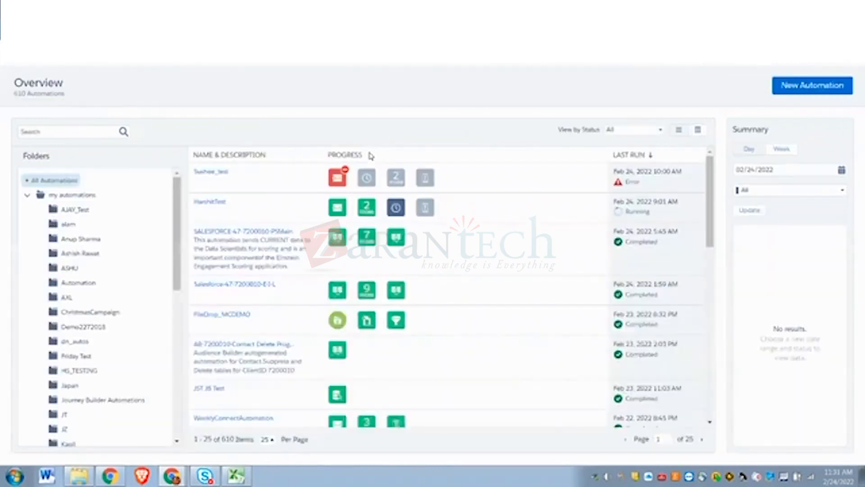
{"action": "mouse_move", "coordinate": [385, 218]}
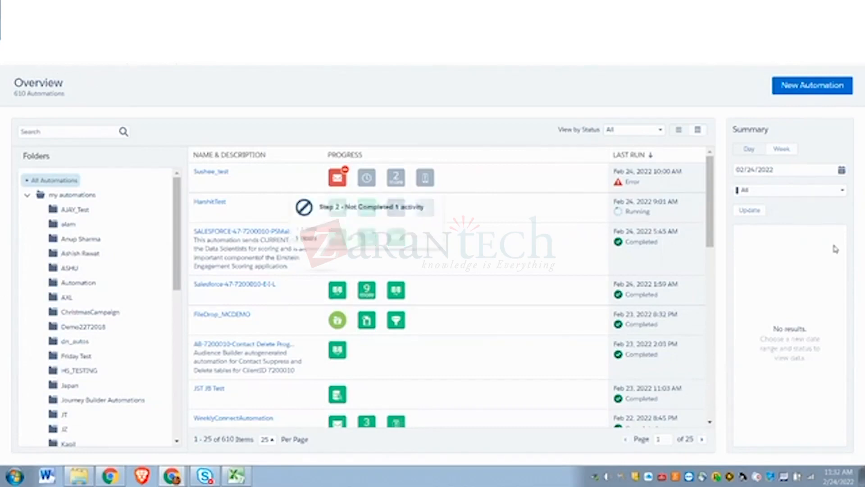
- Start a new automation to examine the available starting sources and activities, and return to the automations overview without saving
{"action": "left_click", "coordinate": [796, 92]}
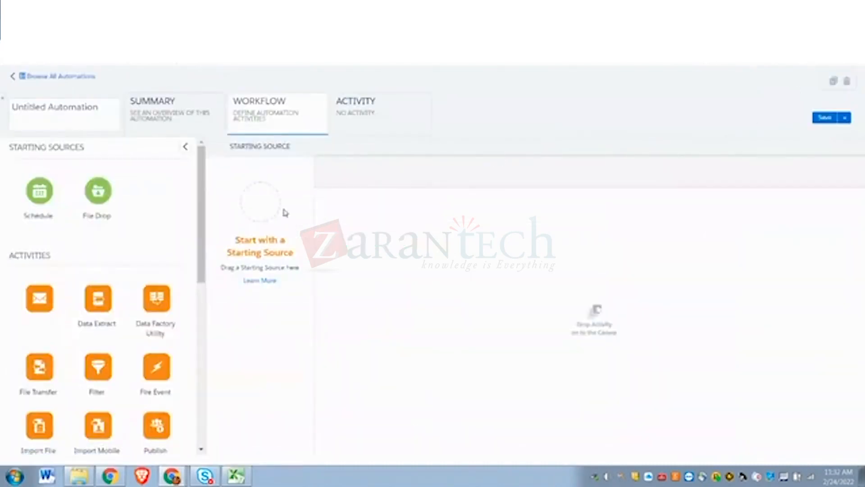
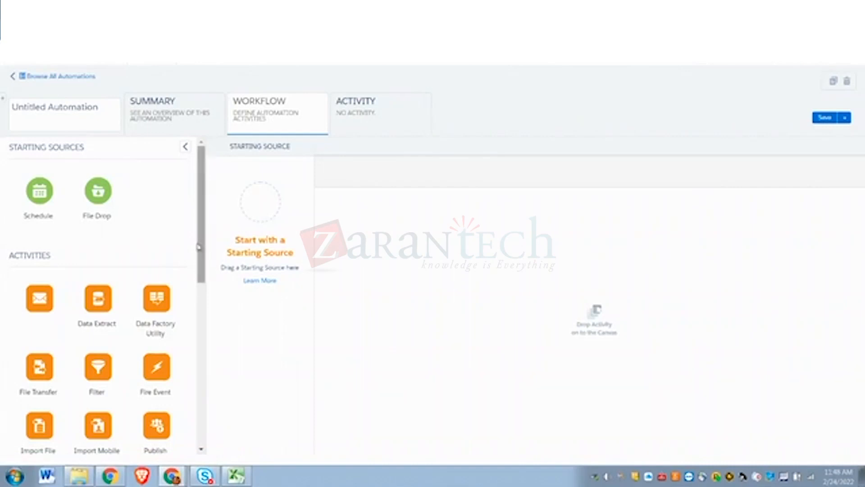
{"action": "mouse_move", "coordinate": [202, 232]}
{"action": "left_mouse_down"}
{"action": "mouse_move", "coordinate": [209, 270]}
{"action": "mouse_move", "coordinate": [212, 259]}
{"action": "mouse_move", "coordinate": [210, 242]}
{"action": "mouse_move", "coordinate": [206, 272]}
{"action": "mouse_move", "coordinate": [204, 233]}
{"action": "left_mouse_up"}
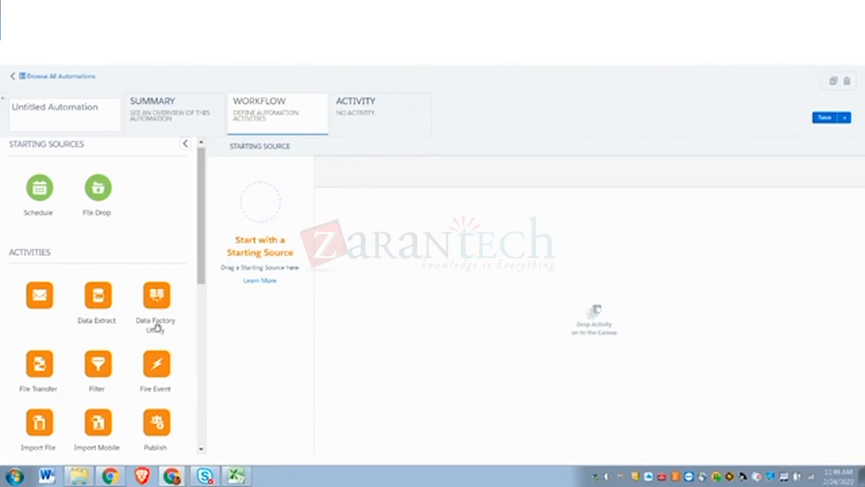
{"action": "scroll", "coordinate": [208, 288], "scroll_direction": "down", "scroll_amount": 2}
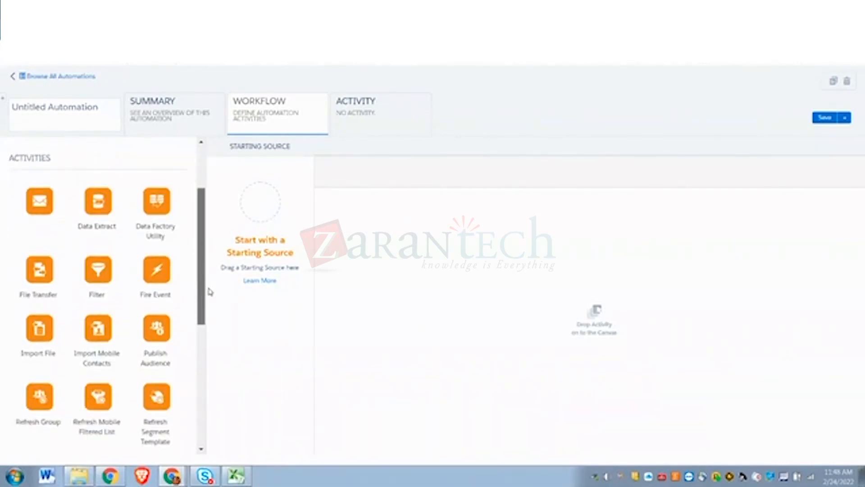
{"action": "scroll", "coordinate": [208, 288], "scroll_direction": "up", "scroll_amount": 2}
{"action": "scroll", "coordinate": [209, 279], "scroll_direction": "down", "scroll_amount": 1}
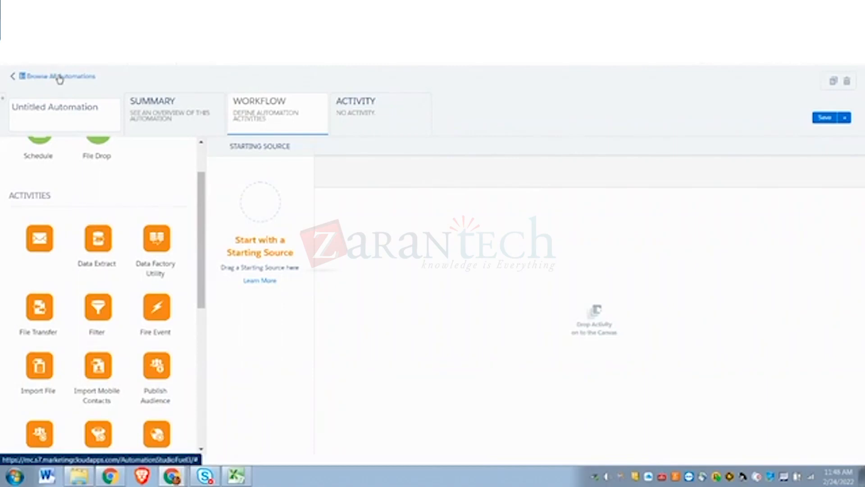
{"action": "left_click", "coordinate": [59, 78]}
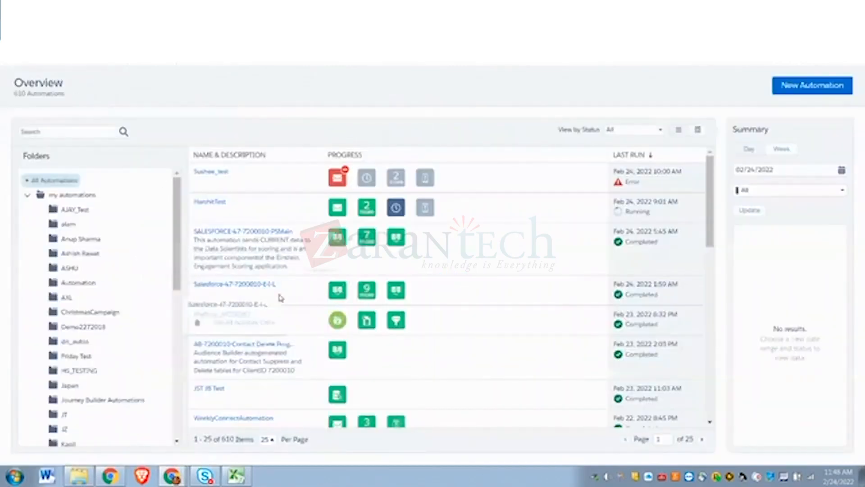
- Open the Filedrop_sow automation from its folder and review the activities in its workflow
{"action": "scroll", "coordinate": [270, 311], "scroll_direction": "down", "scroll_amount": 2}
{"action": "scroll", "coordinate": [122, 247], "scroll_direction": "down", "scroll_amount": 10}
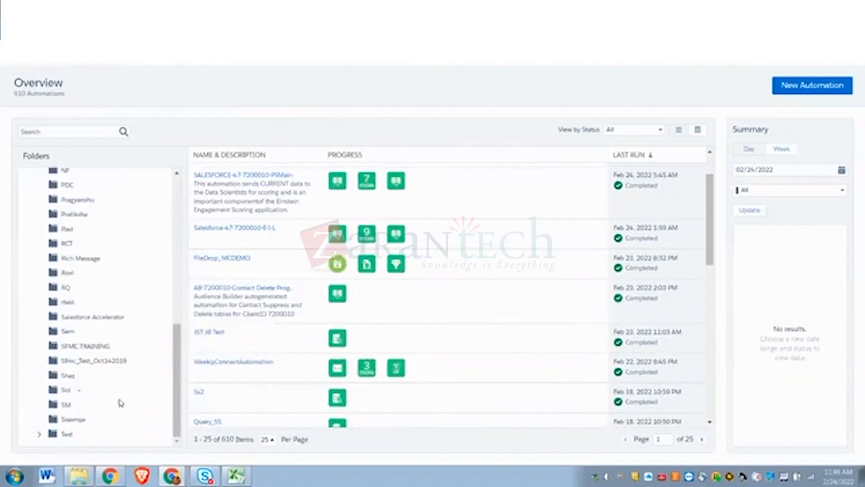
{"action": "left_click", "coordinate": [68, 420]}
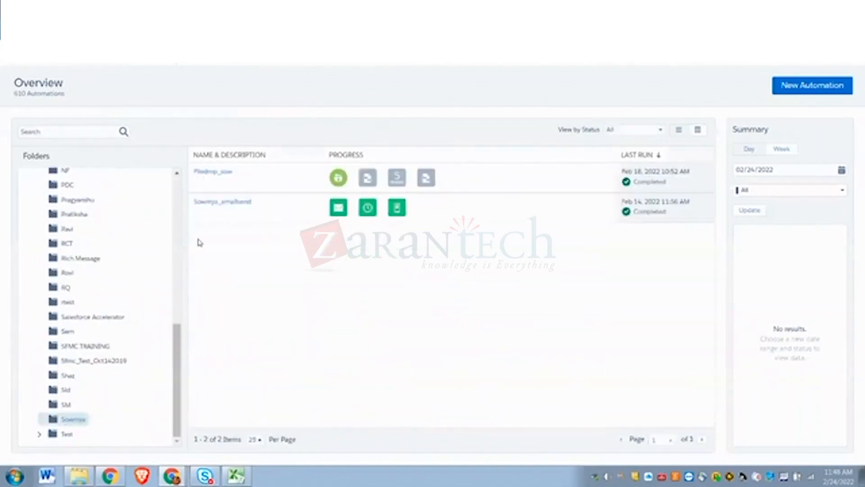
{"action": "mouse_move", "coordinate": [212, 172]}
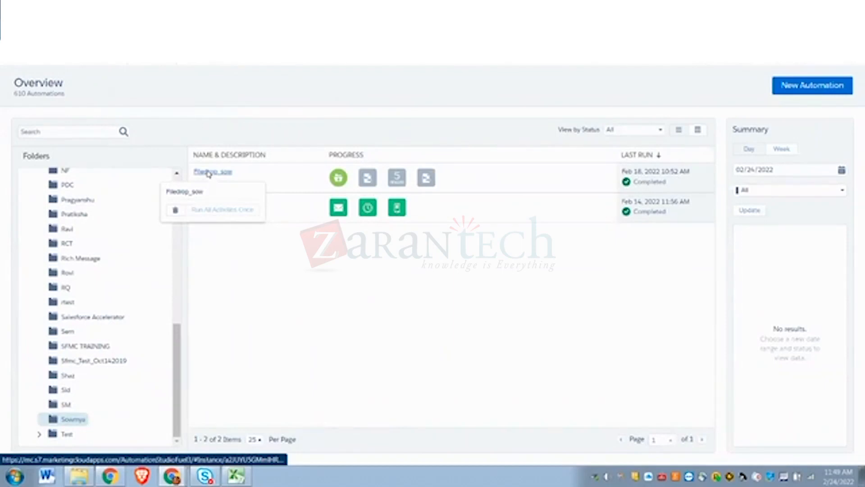
{"action": "left_click", "coordinate": [212, 173]}
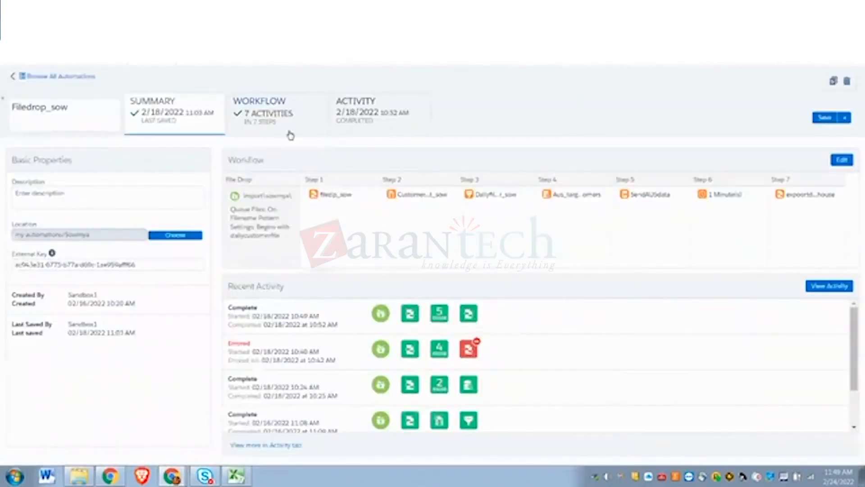
{"action": "left_click", "coordinate": [289, 129]}
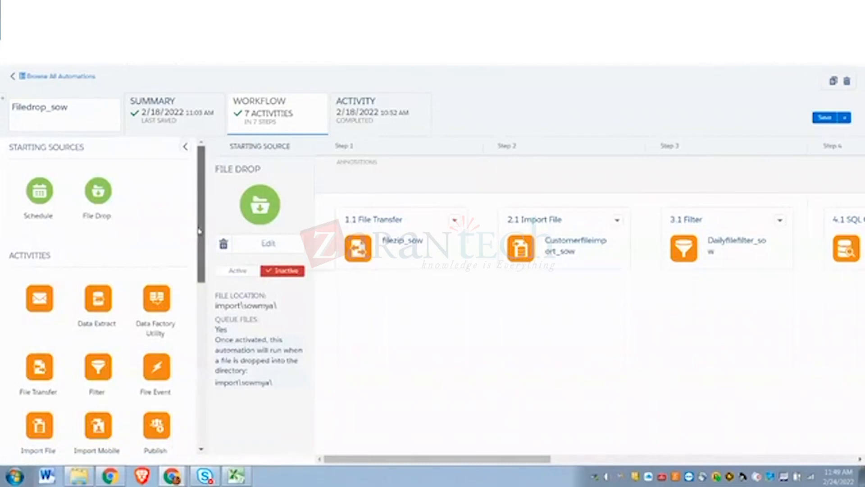
{"action": "scroll", "coordinate": [136, 259], "scroll_direction": "down", "scroll_amount": 1}
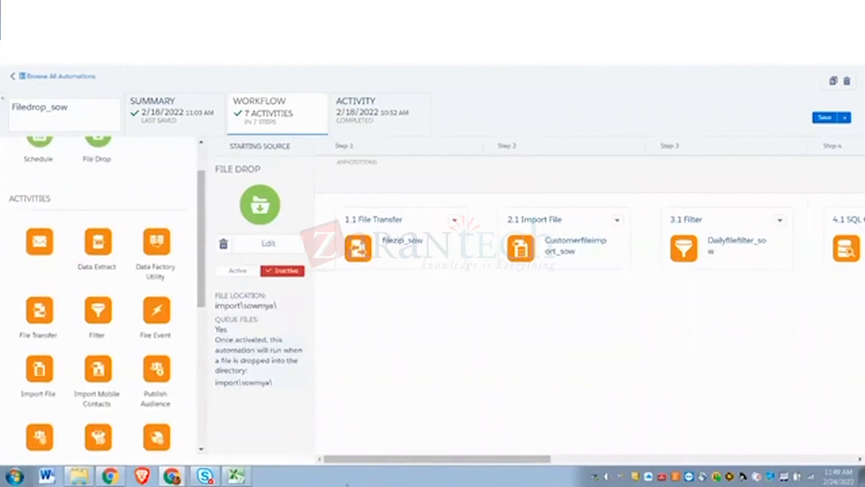
{"action": "left_click_drag", "start_coordinate": [388, 459], "coordinate": [421, 442]}
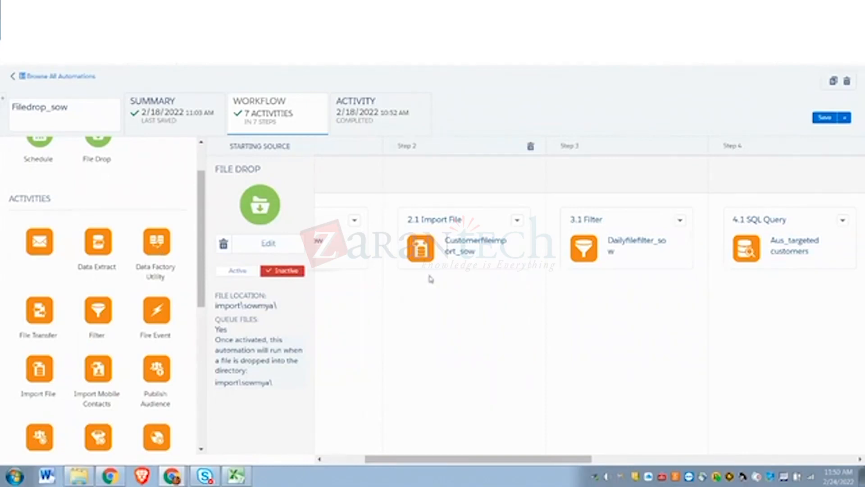
{"action": "left_click_drag", "start_coordinate": [383, 465], "coordinate": [344, 472]}
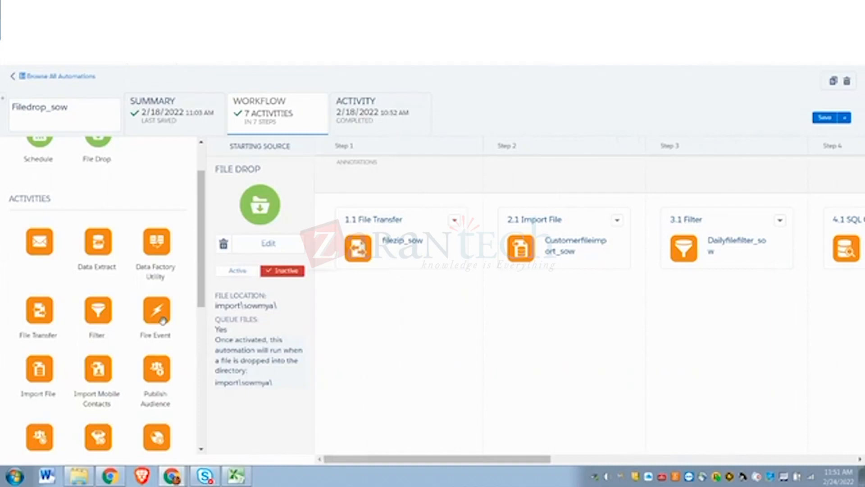
- Add an Import Mobile Contacts activity to step 2 of the workflow, using the sow_import_mobile definition from the SMS folder
{"action": "left_click_drag", "start_coordinate": [201, 280], "coordinate": [189, 348]}
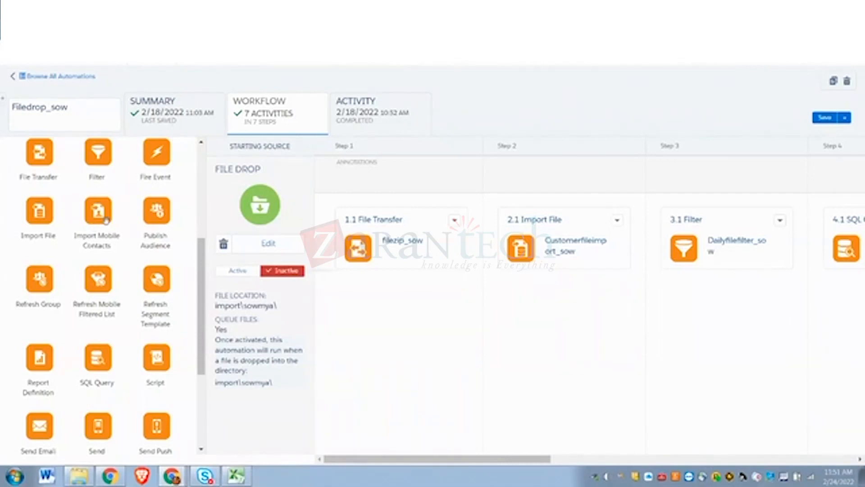
{"action": "left_click_drag", "start_coordinate": [95, 217], "coordinate": [562, 341]}
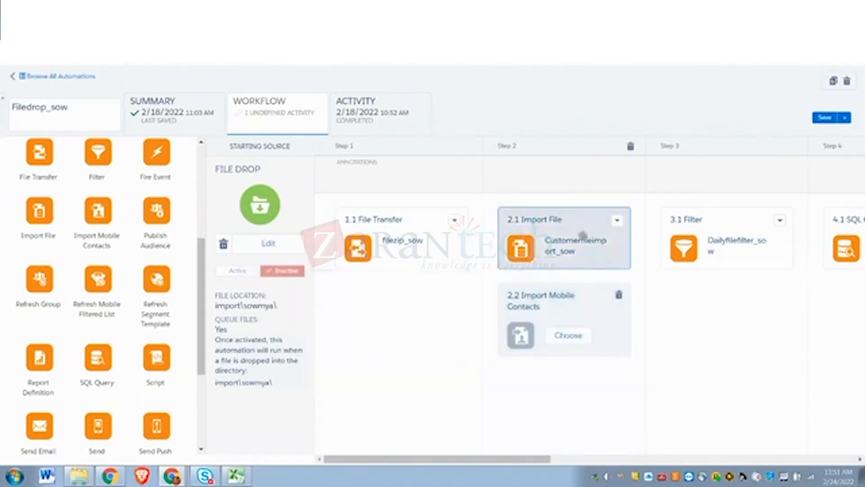
{"action": "left_click", "coordinate": [571, 339]}
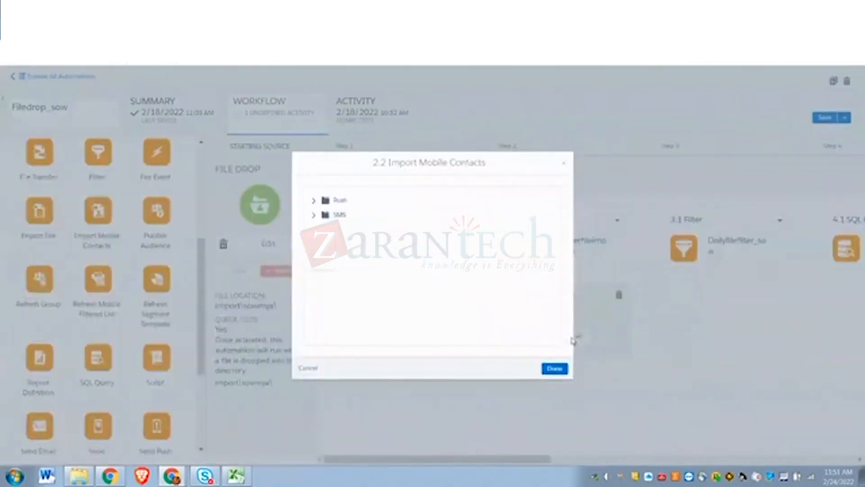
{"action": "left_click", "coordinate": [314, 214]}
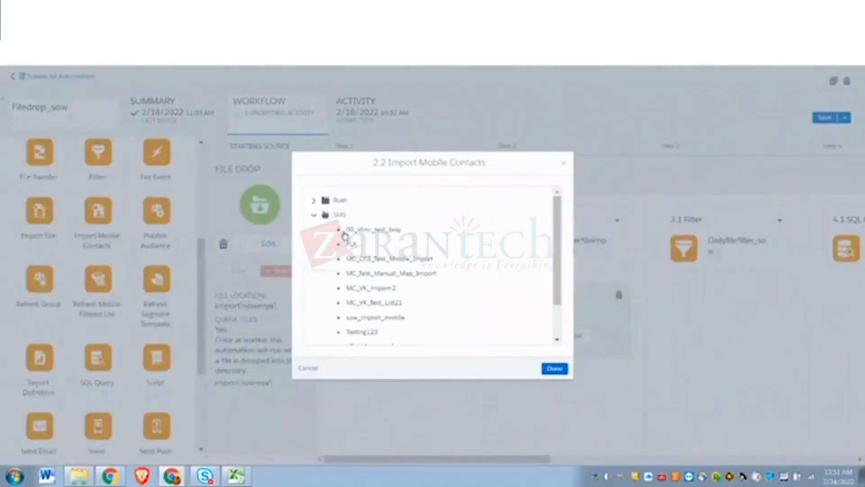
{"action": "left_click", "coordinate": [388, 321]}
{"action": "left_click", "coordinate": [387, 321]}
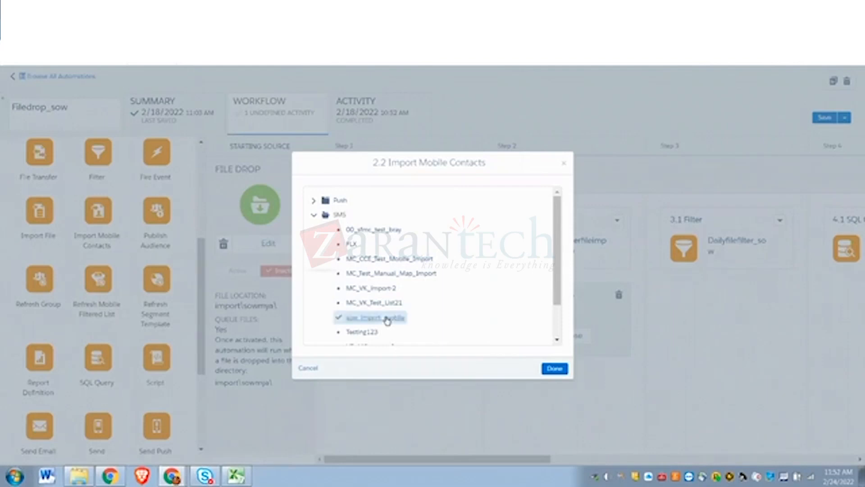
{"action": "left_click", "coordinate": [549, 368]}
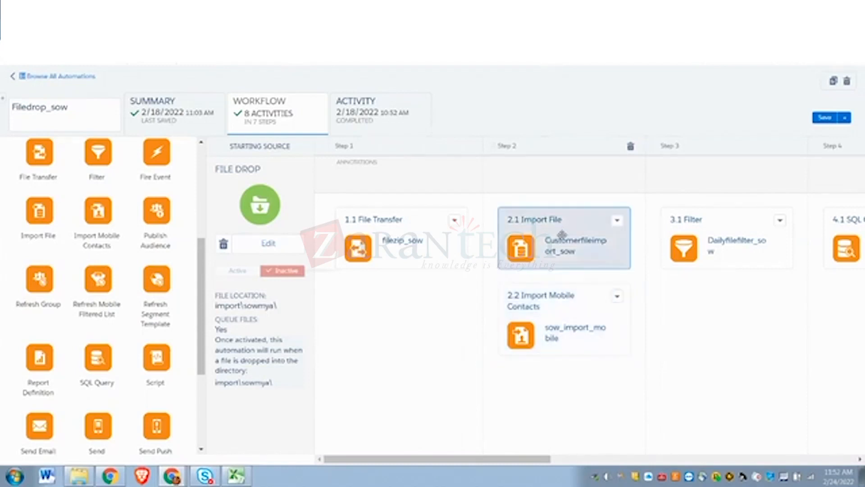
- Open the Customerfileimport_sow import definition in step 2 of the workflow, review its settings, and close it unchanged
{"action": "left_click", "coordinate": [618, 223]}
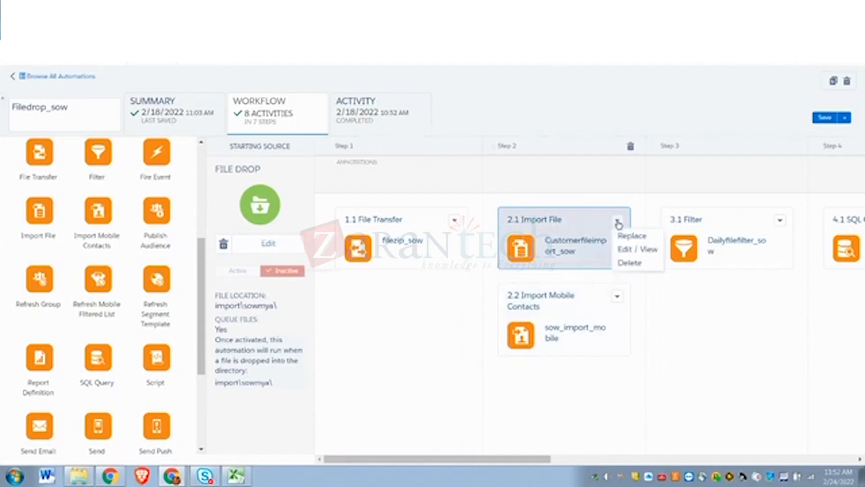
{"action": "left_click", "coordinate": [634, 249]}
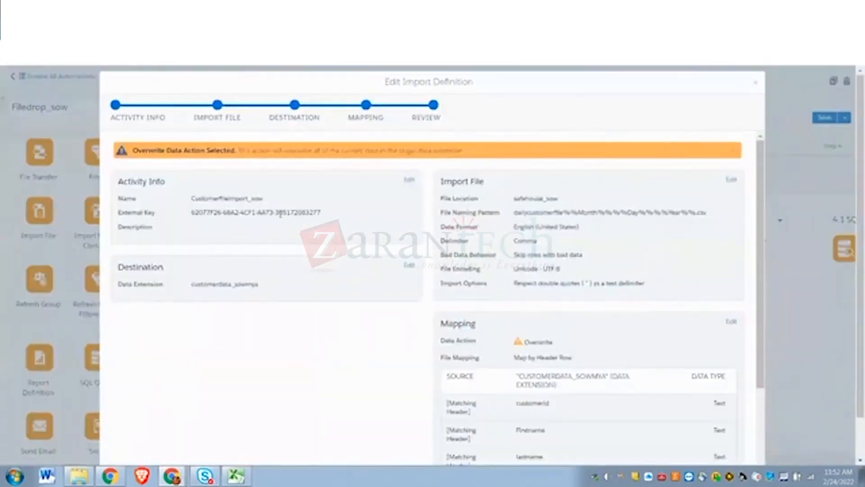
{"action": "left_click", "coordinate": [756, 83]}
{"action": "left_click", "coordinate": [804, 134]}
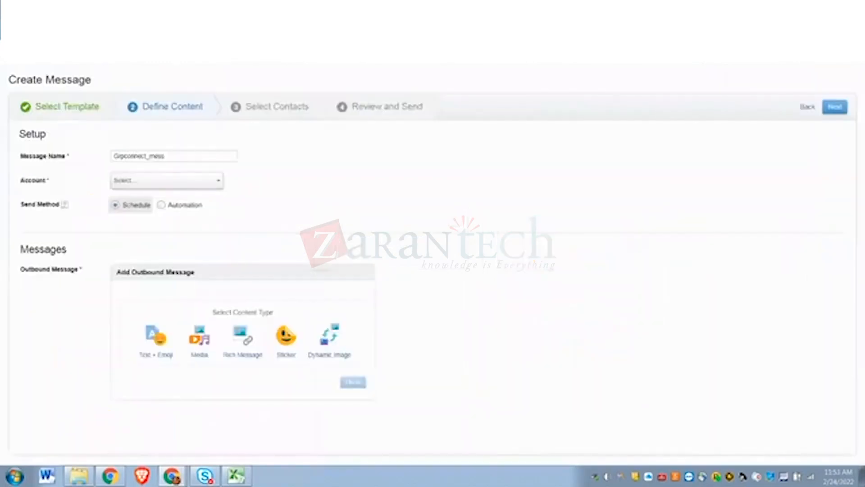
- Switch from the GroupConnect message to MobileConnect and look over its message overview
{"action": "scroll", "coordinate": [31, 114], "scroll_direction": "up", "scroll_amount": 2}
{"action": "mouse_move", "coordinate": [31, 114]}
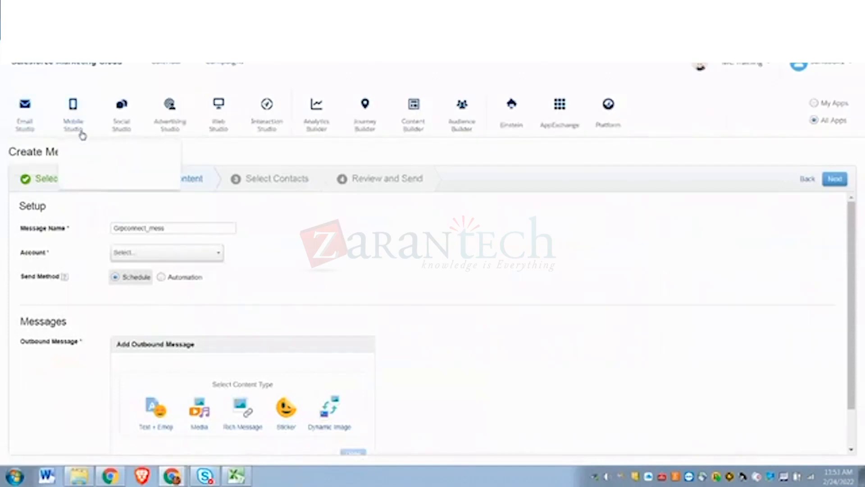
{"action": "mouse_move", "coordinate": [155, 125]}
{"action": "mouse_move", "coordinate": [81, 121]}
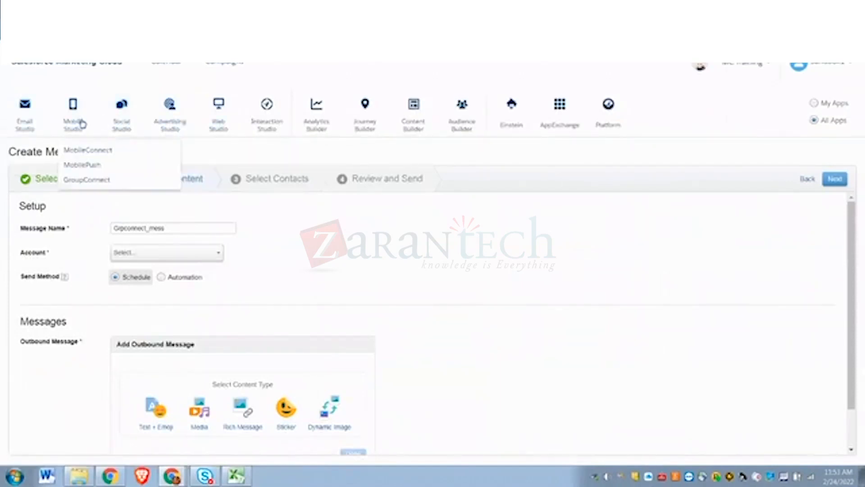
{"action": "left_click", "coordinate": [86, 149]}
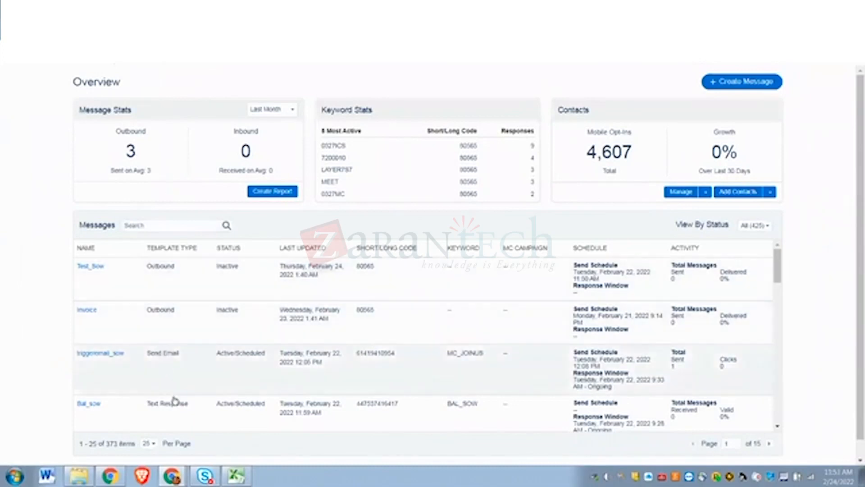
{"action": "scroll", "coordinate": [174, 405], "scroll_direction": "down", "scroll_amount": 2}
{"action": "scroll", "coordinate": [175, 405], "scroll_direction": "up", "scroll_amount": 2}
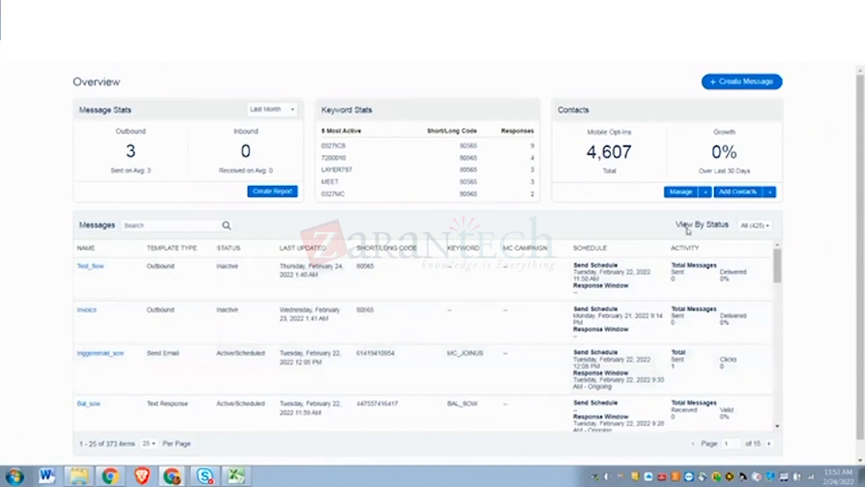
- Display the import definitions for mobile contacts and start a new one with Data Extension as the target destination
{"action": "left_click", "coordinate": [706, 192]}
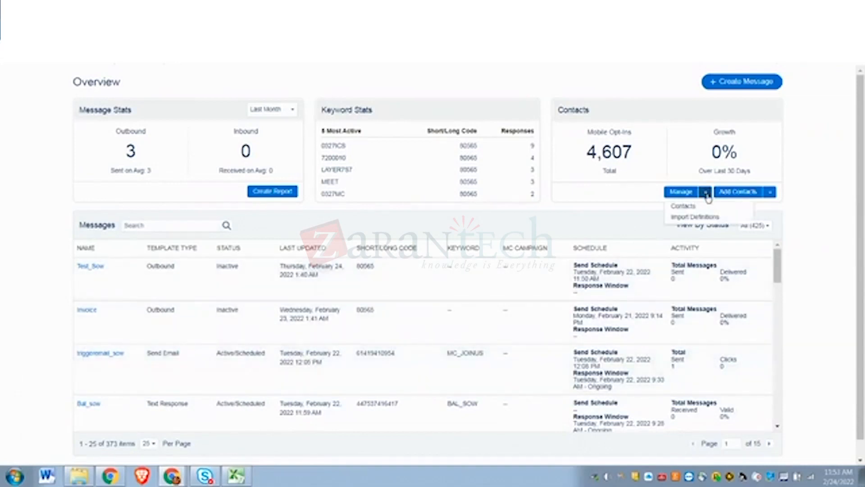
{"action": "left_click", "coordinate": [695, 219]}
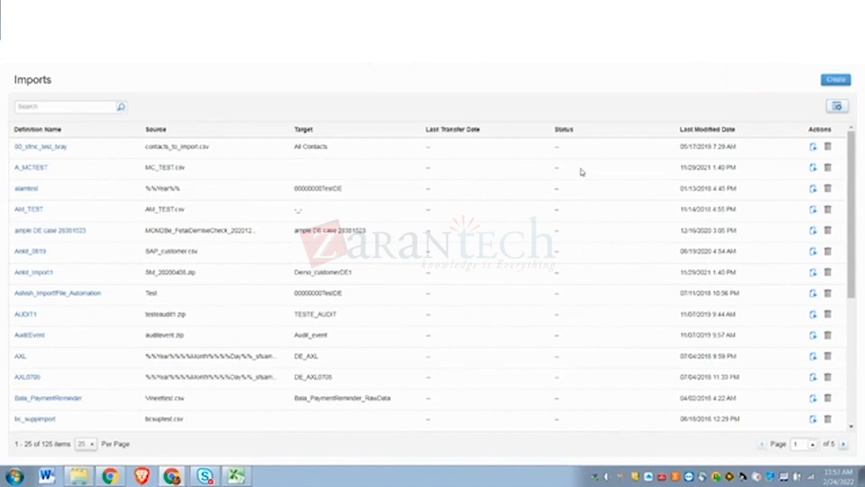
{"action": "left_click", "coordinate": [835, 82]}
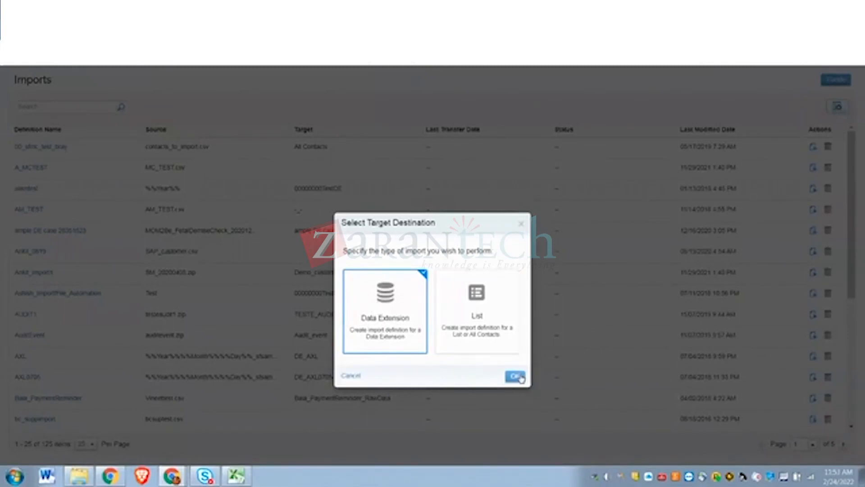
{"action": "left_click", "coordinate": [515, 377]}
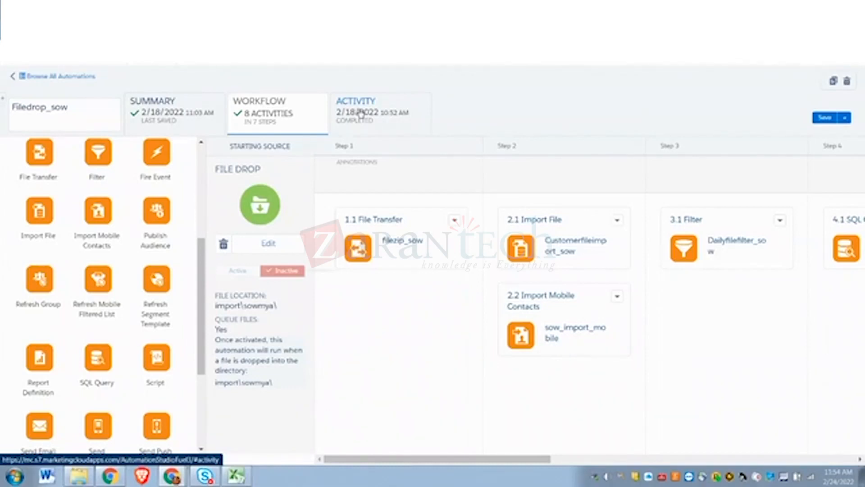
- Return to the Filedrop_sow automation, review its run log, and leave for the automations overview without saving the changes
{"action": "left_click", "coordinate": [358, 109]}
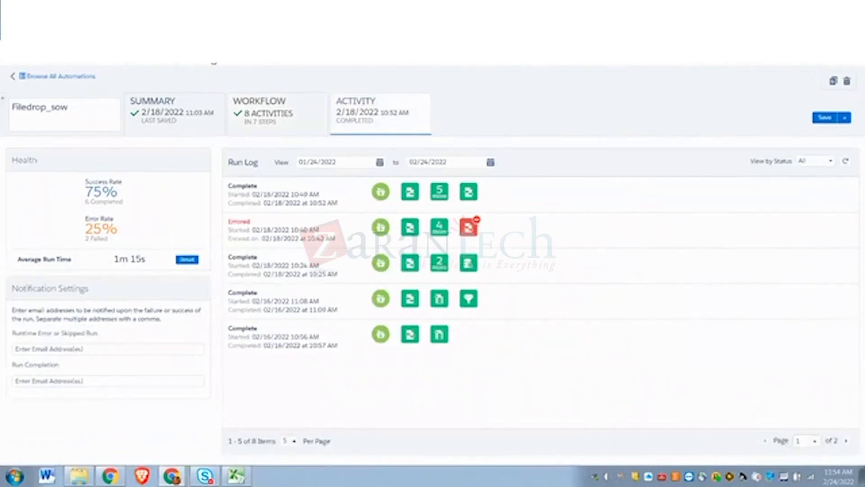
{"action": "left_click", "coordinate": [61, 76]}
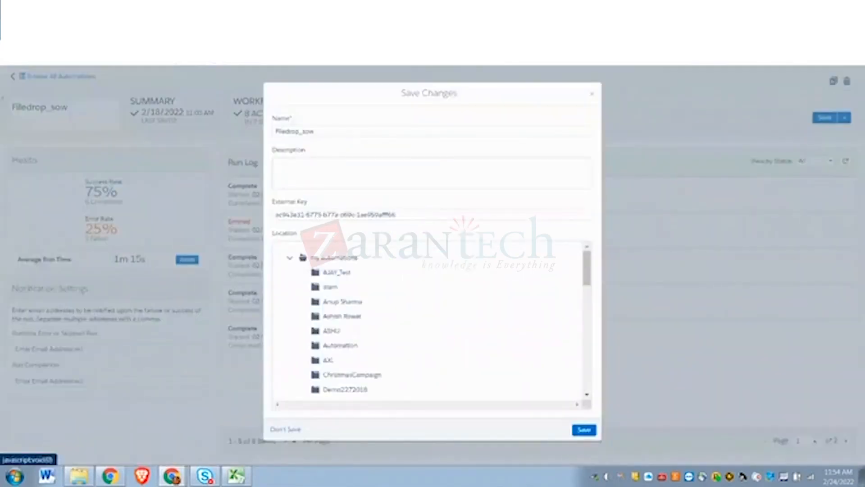
{"action": "left_click", "coordinate": [293, 431]}
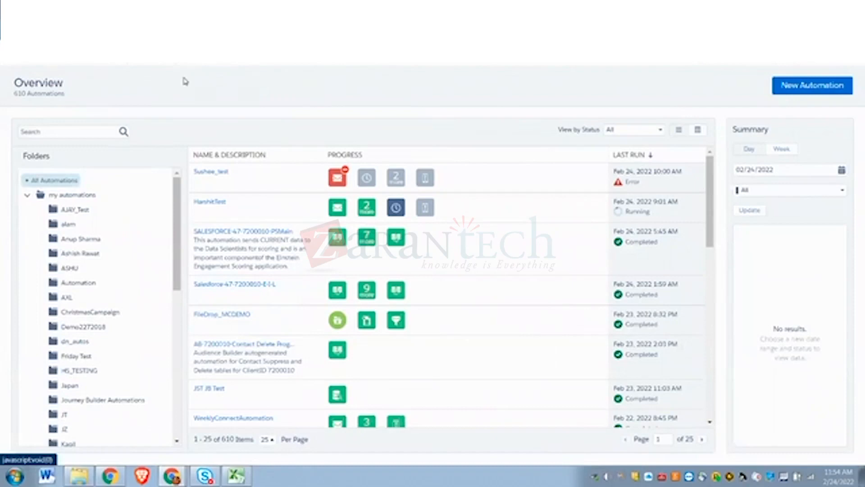
- Review the activity types in the Activities list, and start a new automation to look over its available activities
{"action": "left_click", "coordinate": [195, 53]}
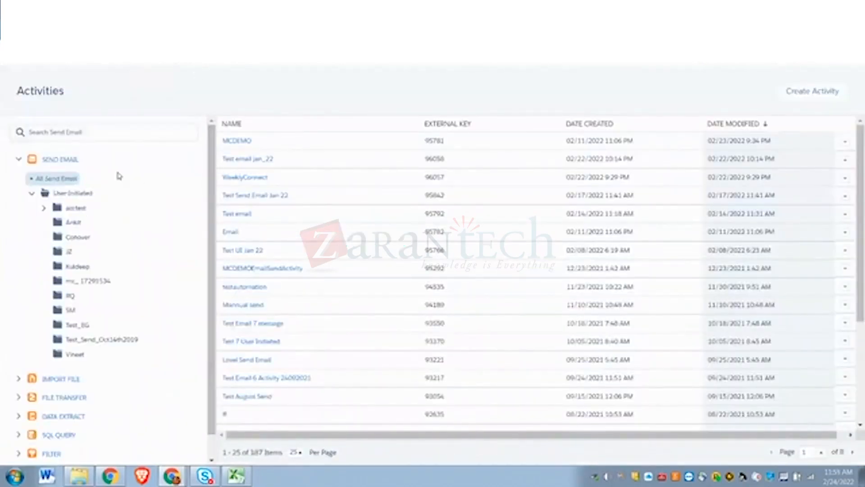
{"action": "left_click", "coordinate": [18, 161]}
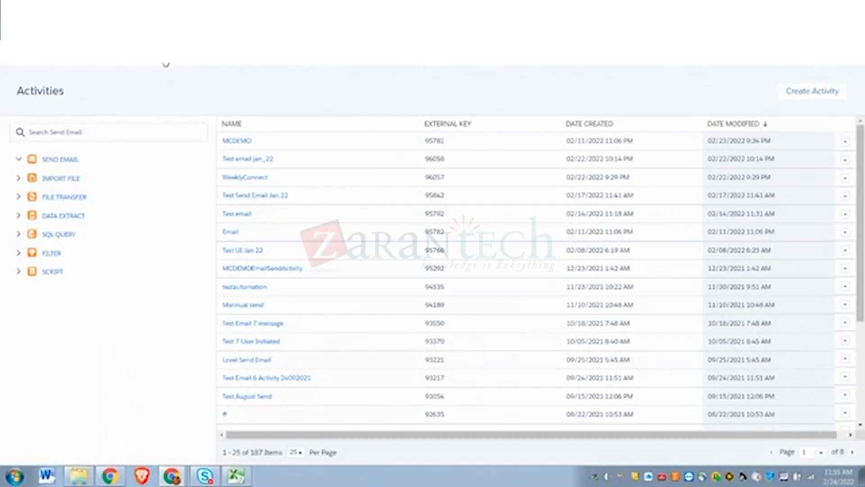
{"action": "left_click", "coordinate": [165, 59]}
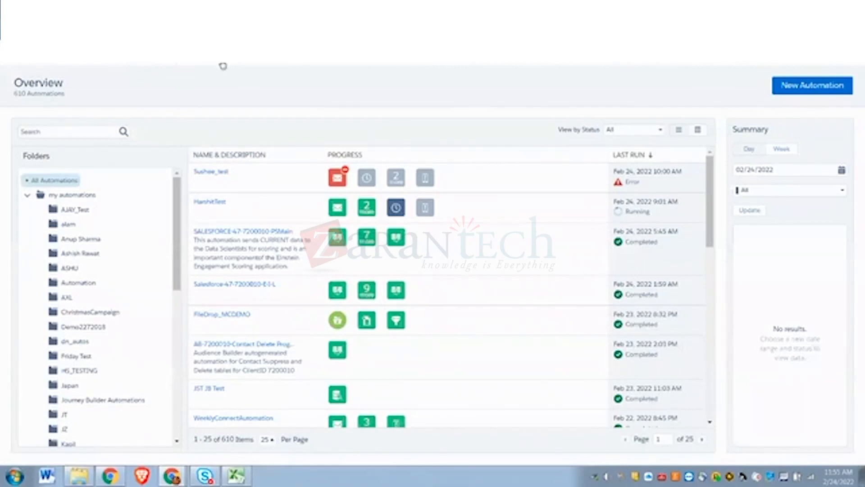
{"action": "left_click", "coordinate": [795, 90]}
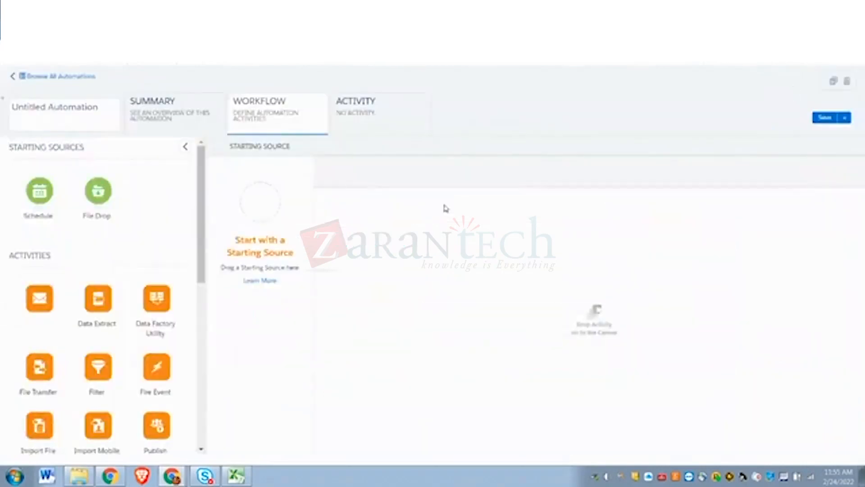
{"action": "left_click_drag", "start_coordinate": [202, 254], "coordinate": [206, 296]}
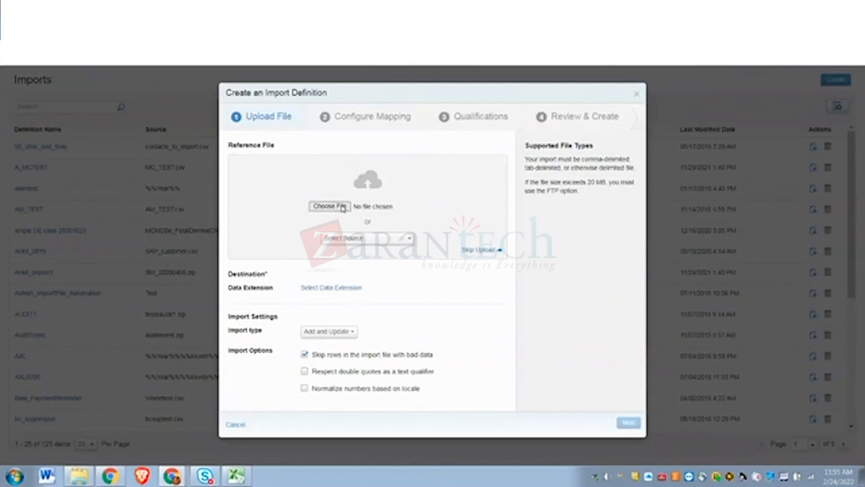
- Return to the new import definition and set its reference file source to From File Location
{"action": "left_click", "coordinate": [353, 240]}
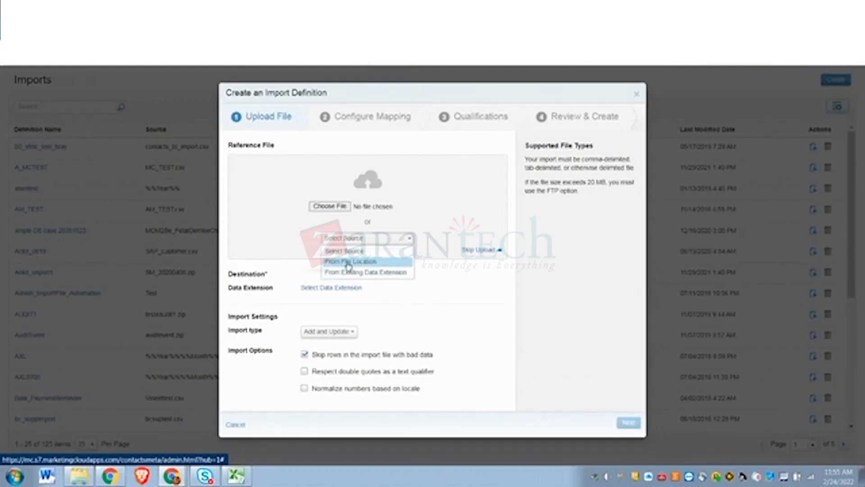
{"action": "left_click", "coordinate": [349, 264]}
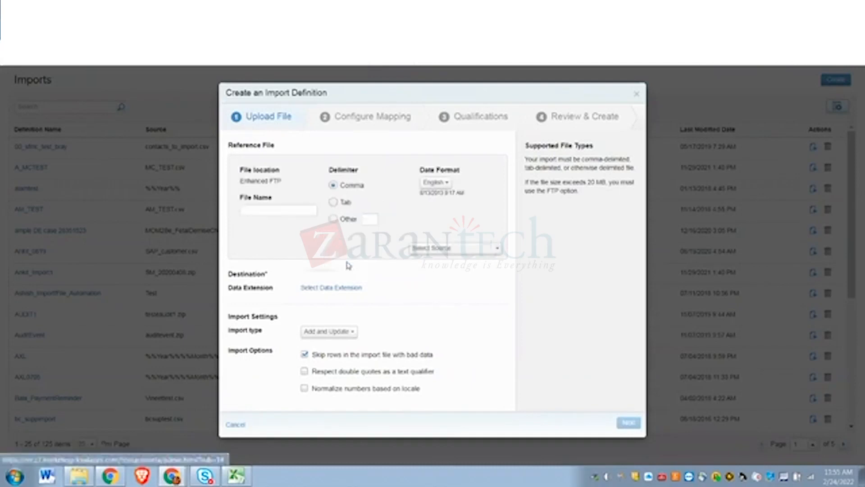
{"action": "left_click", "coordinate": [460, 248]}
{"action": "left_click", "coordinate": [449, 261]}
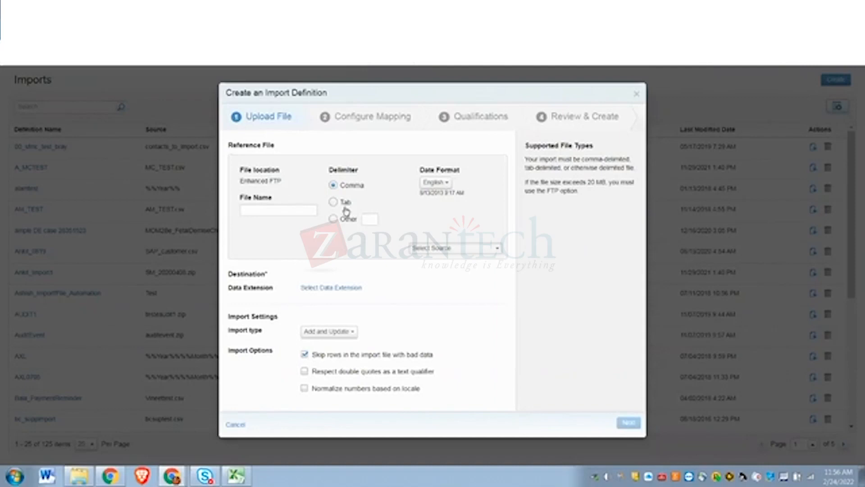
{"action": "left_click", "coordinate": [454, 249]}
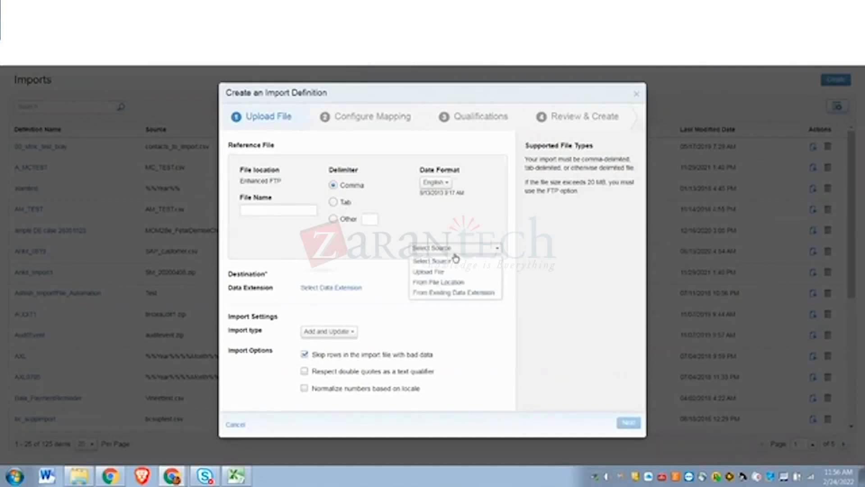
{"action": "left_click", "coordinate": [463, 285]}
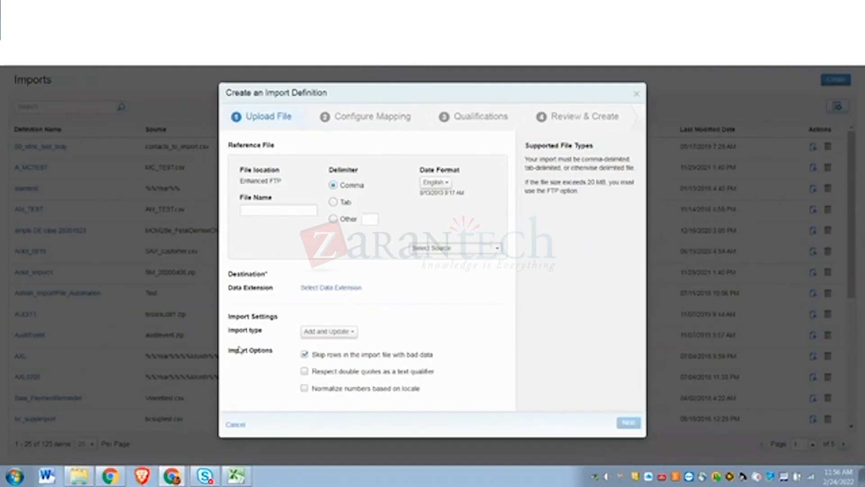
- Search the computer's programs for FileZilla and launch it
{"action": "left_click", "coordinate": [15, 476]}
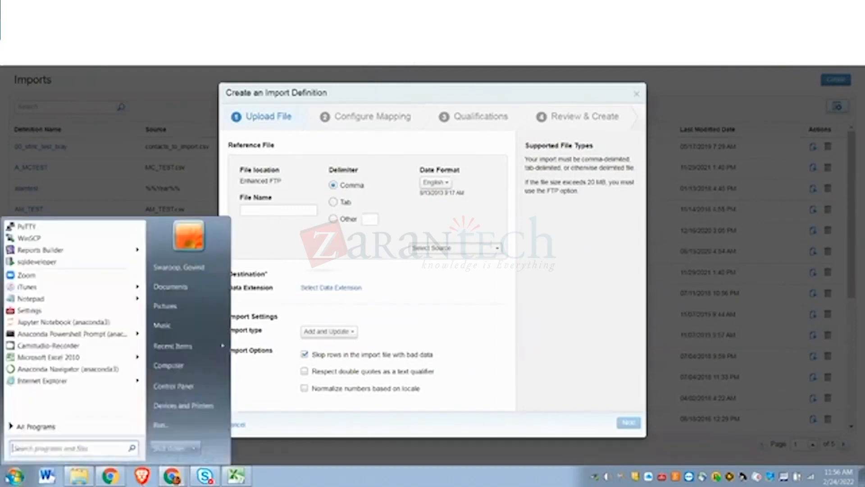
{"action": "left_click", "coordinate": [20, 447]}
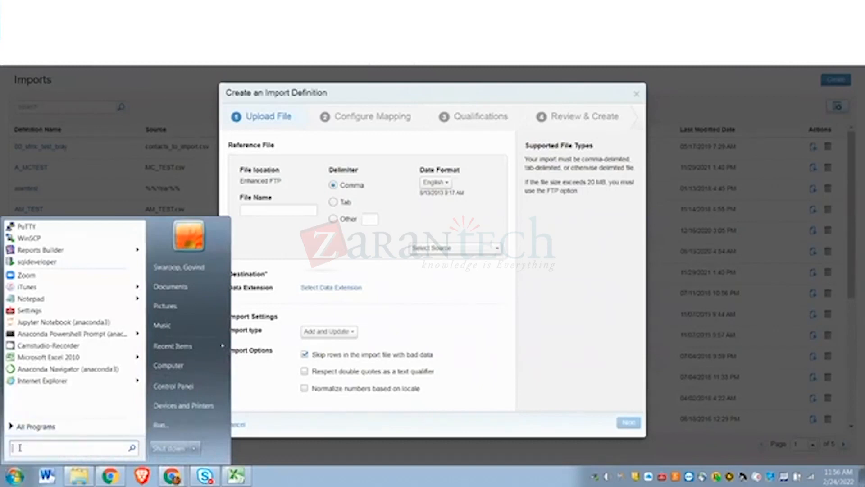
{"action": "type", "text": "fi"}
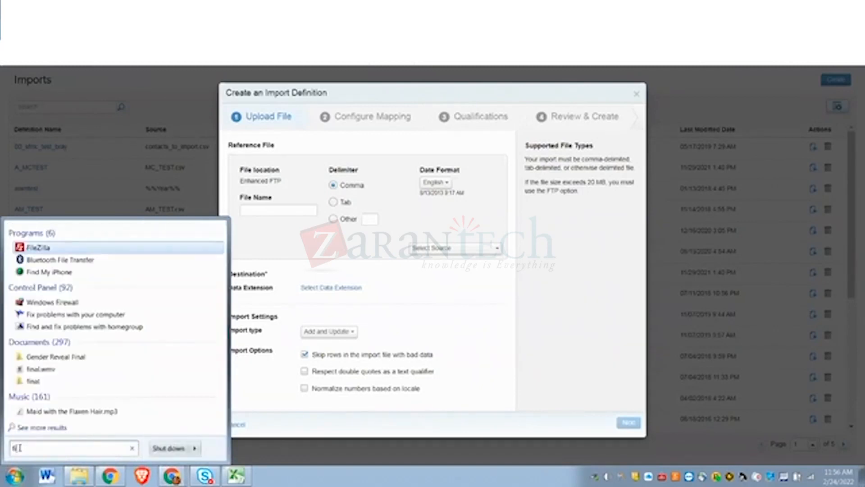
{"action": "left_click", "coordinate": [45, 247]}
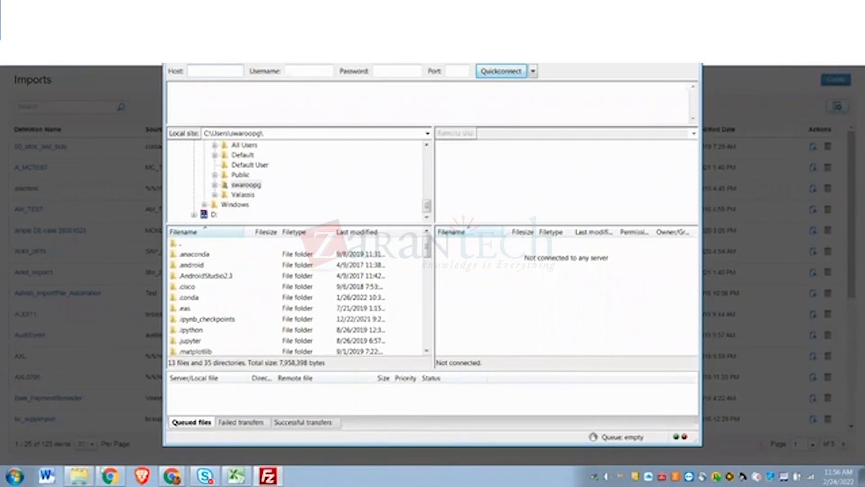
- Copy the full name of dailycustomerfile02162022.csv in the file explorer without renaming it, and go back to the import definition
{"action": "left_click", "coordinate": [77, 476]}
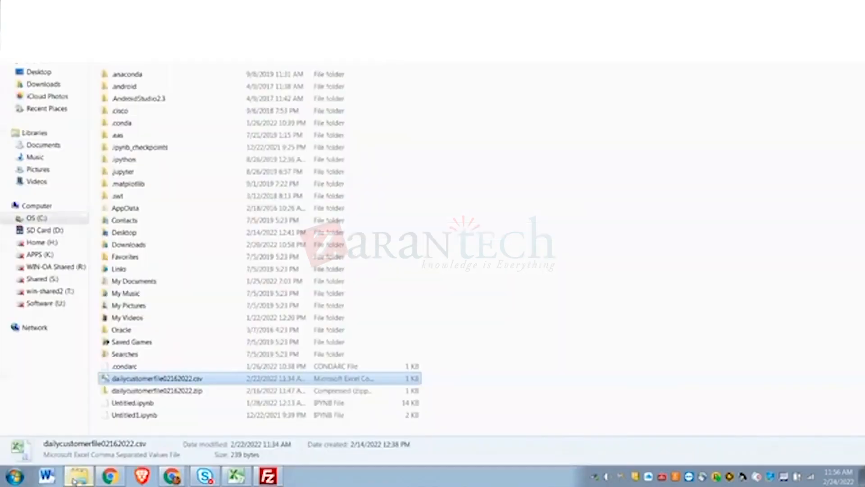
{"action": "right_click", "coordinate": [127, 381]}
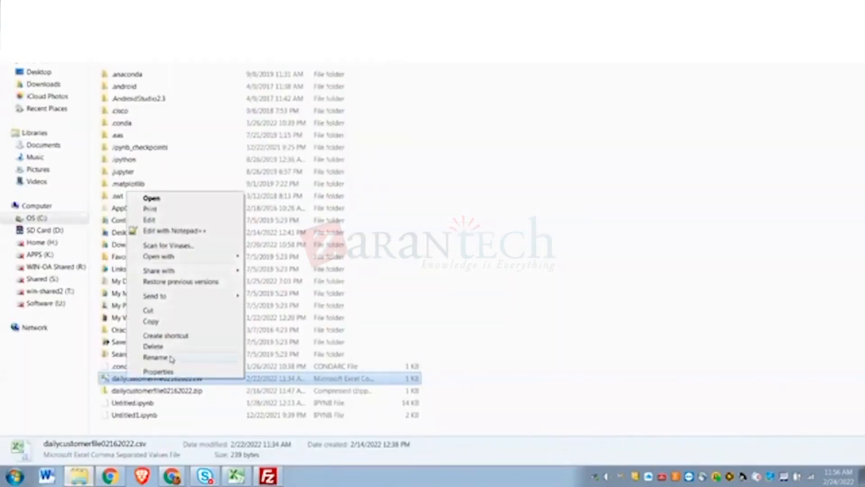
{"action": "left_click", "coordinate": [170, 359]}
{"action": "key", "text": "ctrl+a"}
{"action": "key", "text": "ctrl+c"}
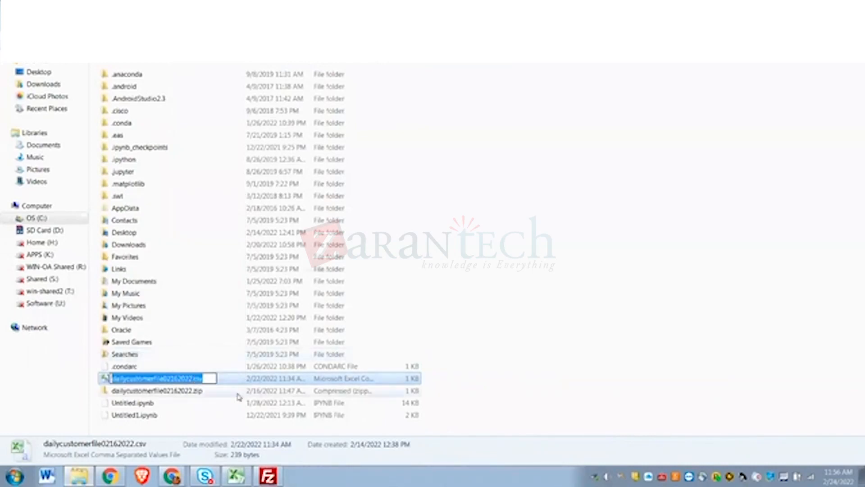
{"action": "left_click", "coordinate": [620, 150]}
{"action": "left_click", "coordinate": [815, 6]}
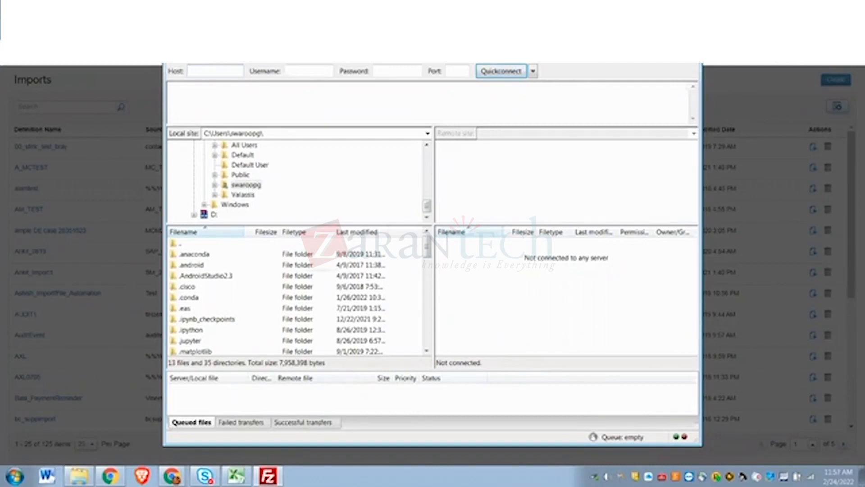
{"action": "left_click", "coordinate": [643, 23]}
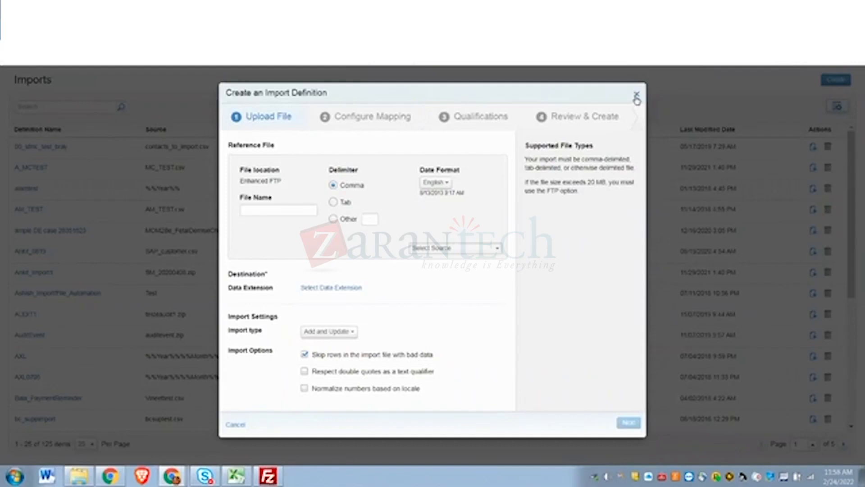
- Paste the copied CSV name as the import definition's file name, and close the definition without creating it
{"action": "left_click", "coordinate": [255, 208]}
{"action": "key", "text": "ctrl+v"}
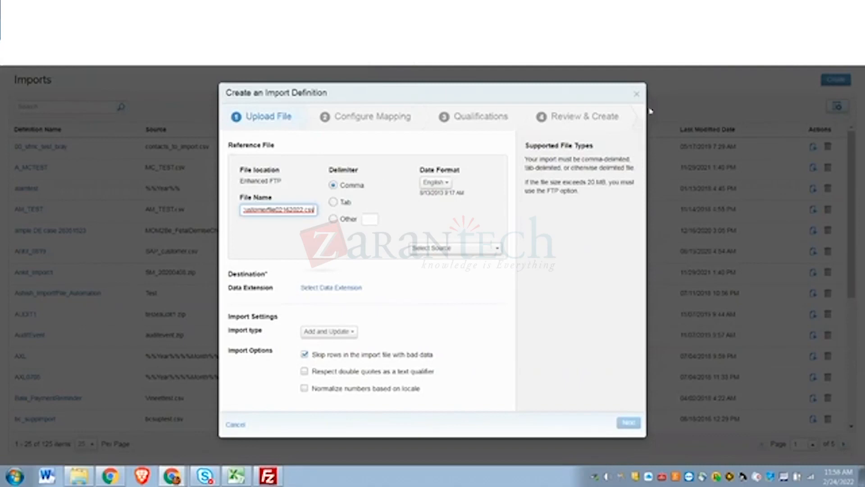
{"action": "left_click", "coordinate": [637, 95]}
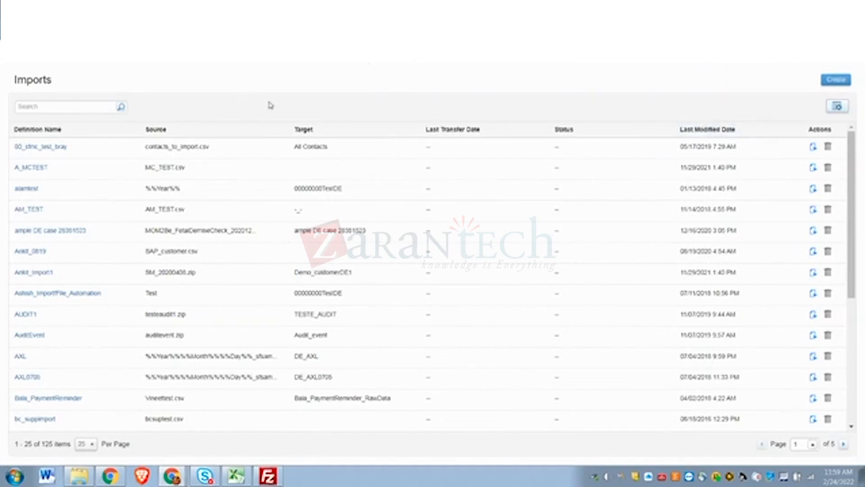
- Start a new import definition with List as its target destination
{"action": "left_click", "coordinate": [839, 81]}
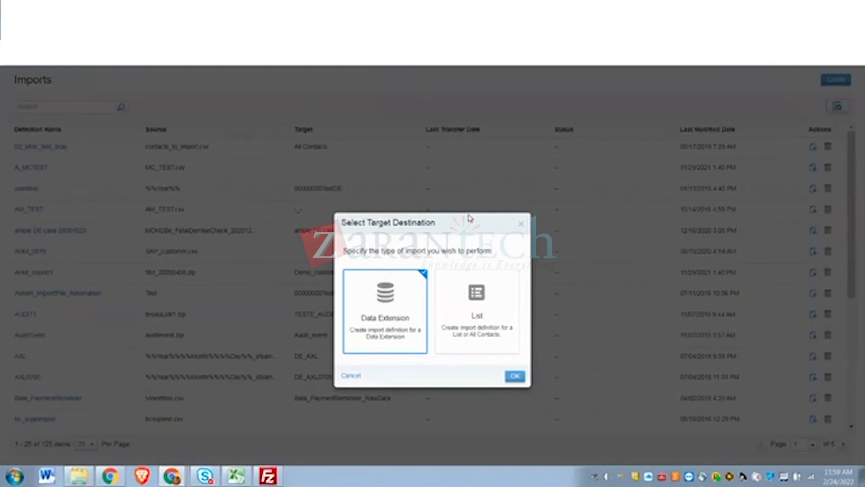
{"action": "left_click", "coordinate": [489, 309]}
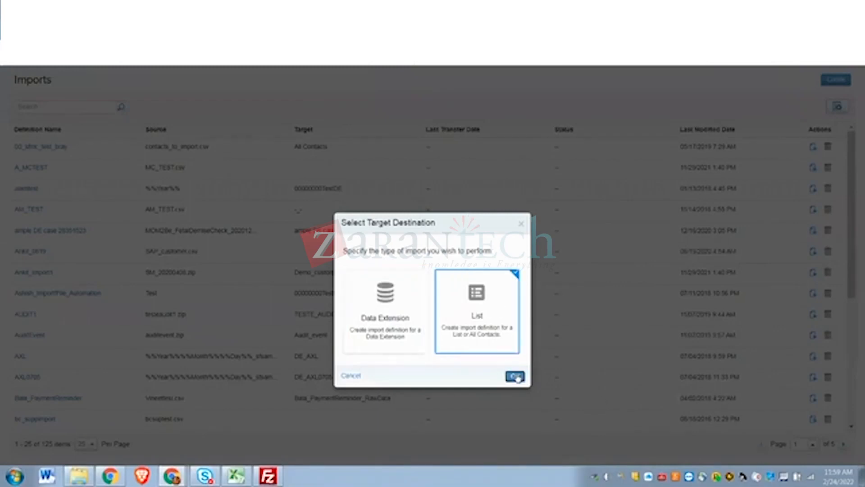
{"action": "left_click", "coordinate": [515, 376]}
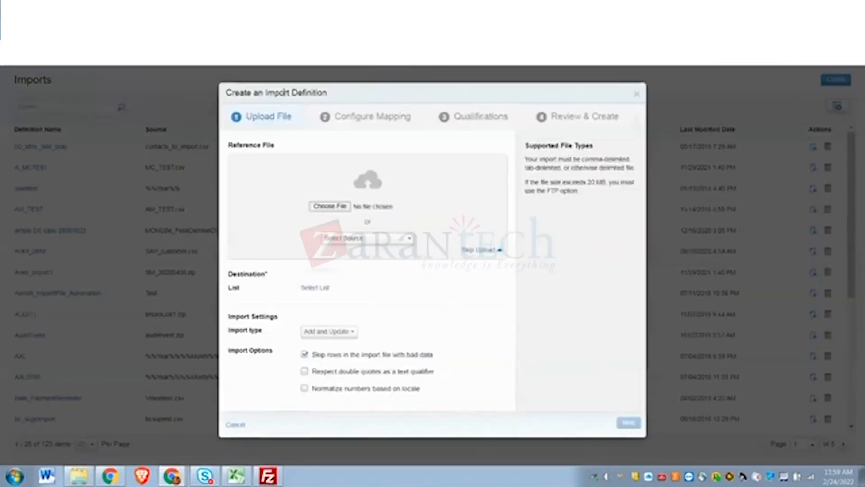
- Upload dailycustomerfile02162022.csv from the user's folder under Users on the C drive as the reference file
{"action": "left_click", "coordinate": [330, 207]}
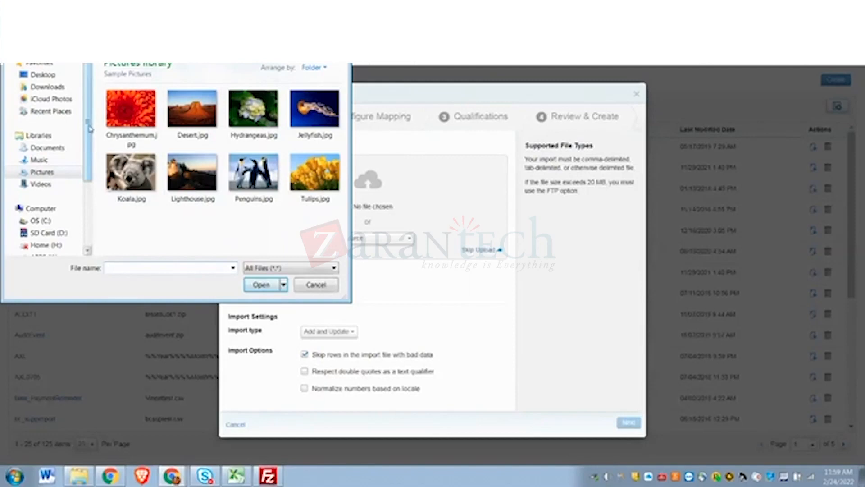
{"action": "left_click_drag", "start_coordinate": [89, 130], "coordinate": [103, 186]}
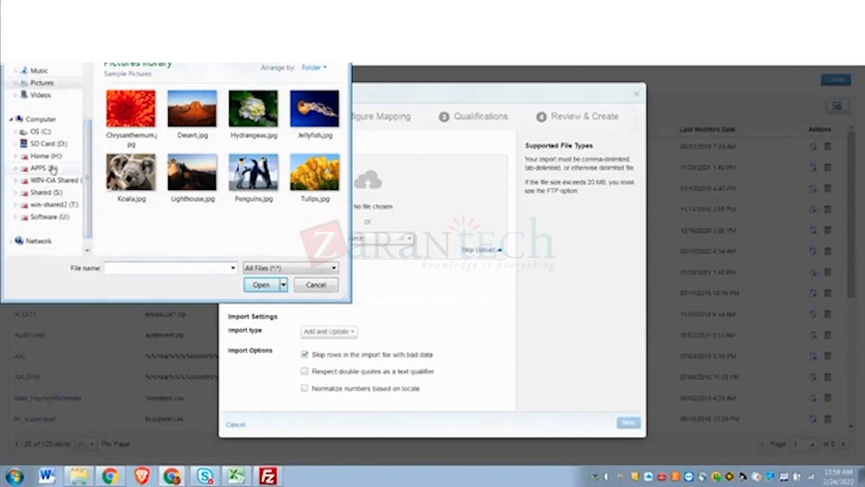
{"action": "left_click", "coordinate": [55, 132]}
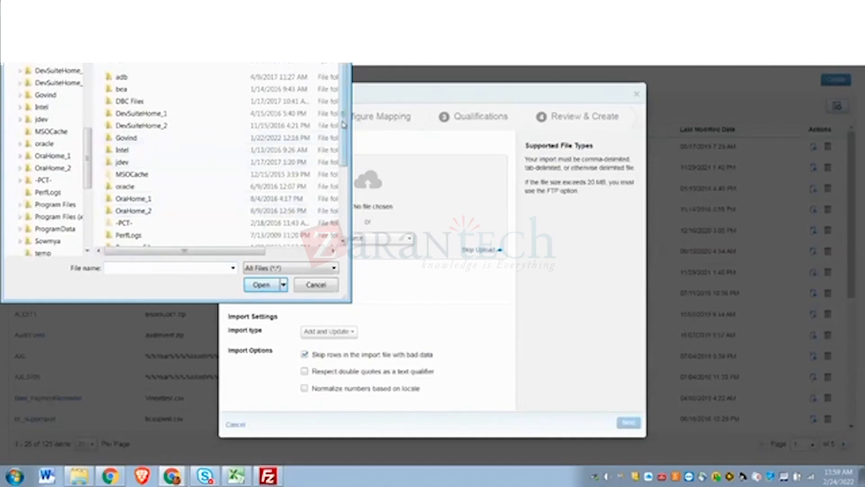
{"action": "scroll", "coordinate": [338, 135], "scroll_direction": "down", "scroll_amount": 3}
{"action": "double_click", "coordinate": [140, 196]}
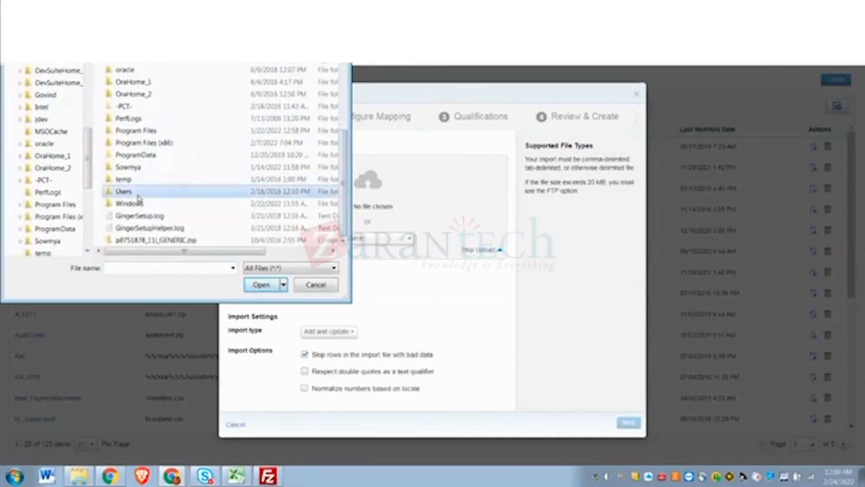
{"action": "left_click", "coordinate": [132, 101]}
{"action": "double_click", "coordinate": [132, 102]}
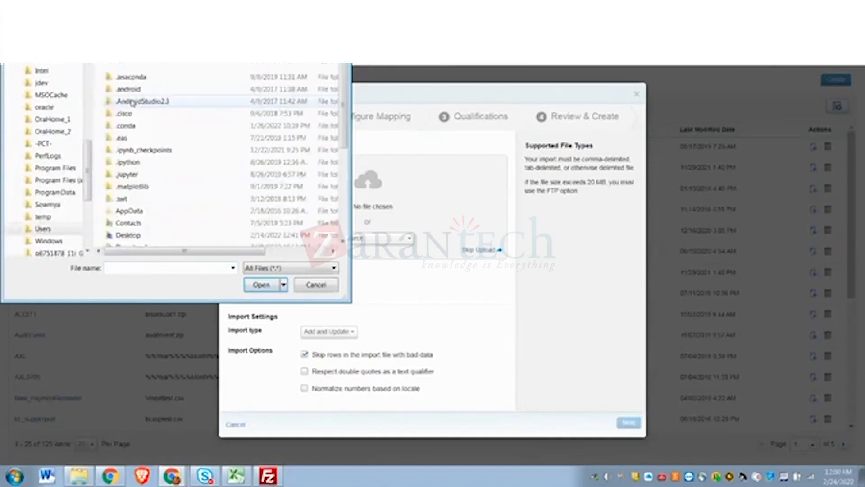
{"action": "scroll", "coordinate": [170, 180], "scroll_direction": "down", "scroll_amount": 6}
{"action": "left_click", "coordinate": [173, 205]}
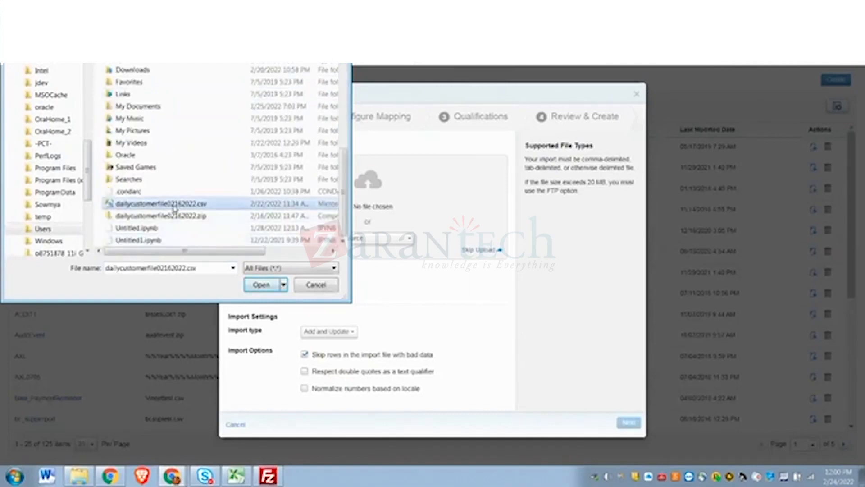
{"action": "left_click", "coordinate": [262, 284]}
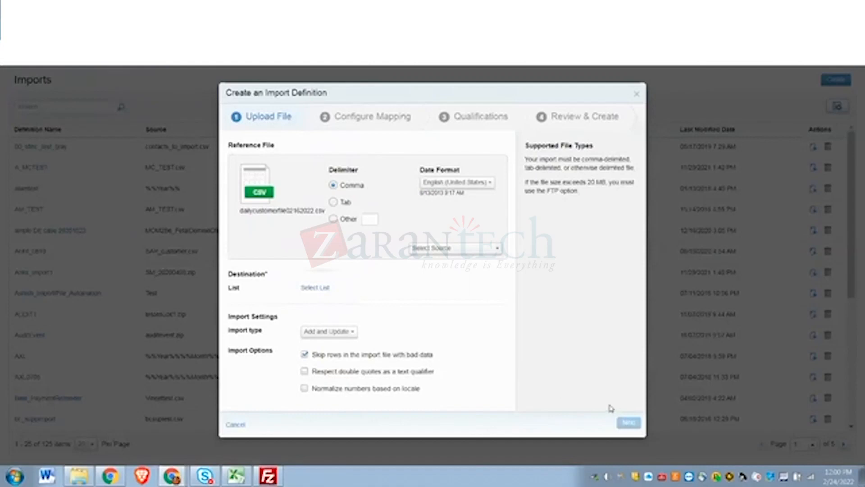
- Set the import's destination to the MCTest_1 list, leaving the file source unchanged
{"action": "left_click", "coordinate": [447, 249]}
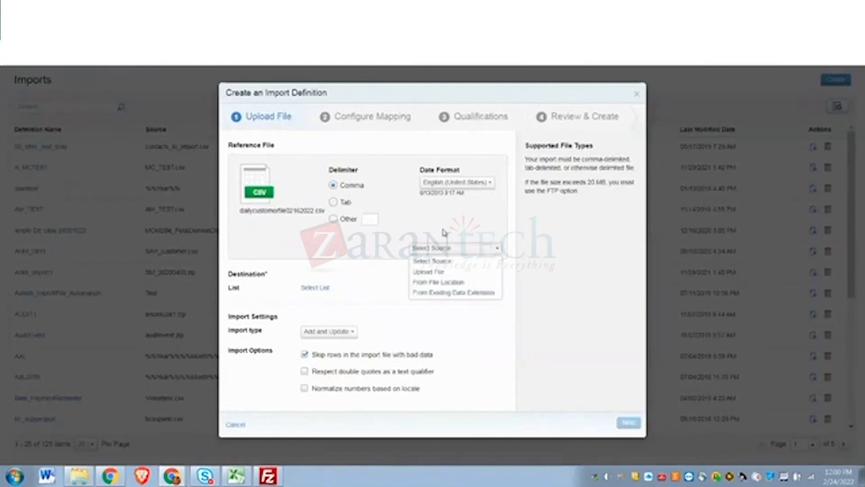
{"action": "left_click", "coordinate": [335, 282]}
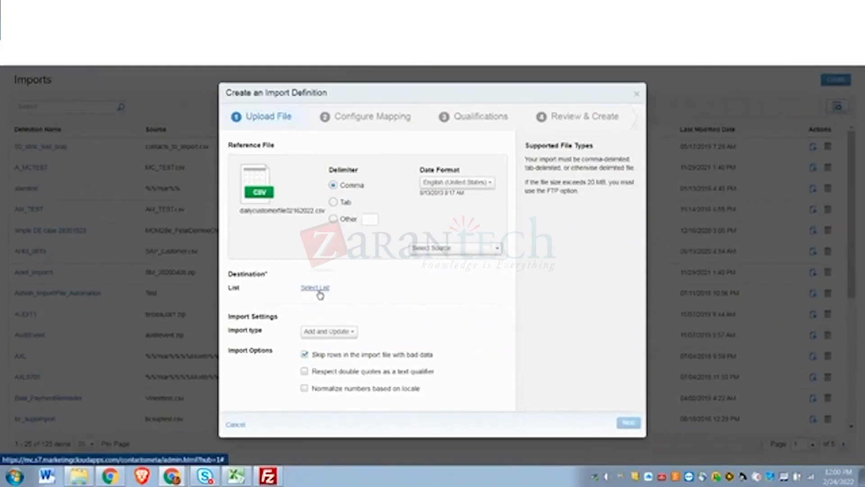
{"action": "left_click", "coordinate": [319, 291]}
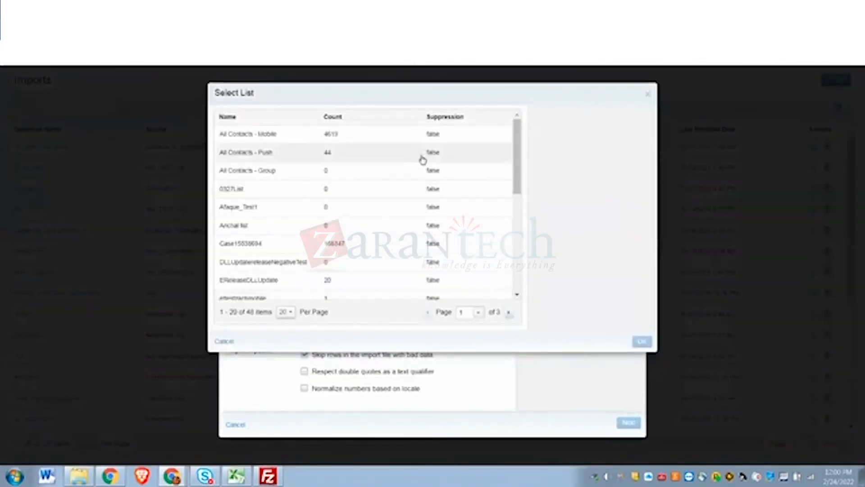
{"action": "left_click_drag", "start_coordinate": [518, 140], "coordinate": [533, 256]}
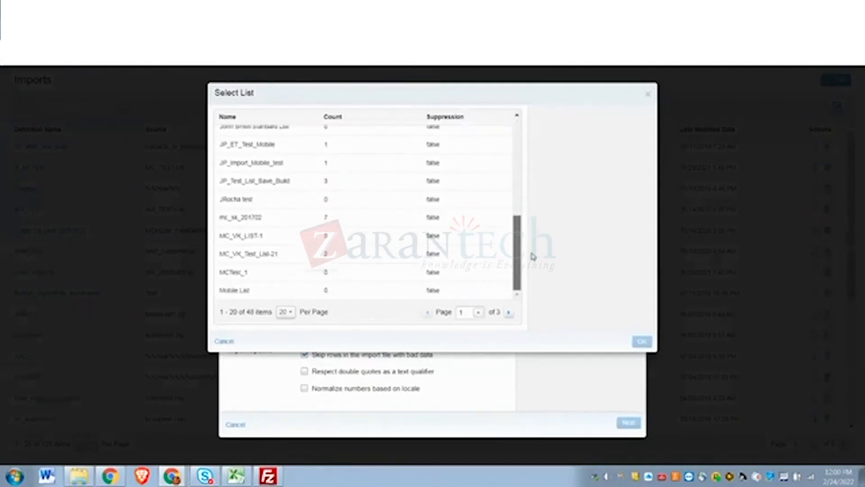
{"action": "left_click", "coordinate": [271, 274]}
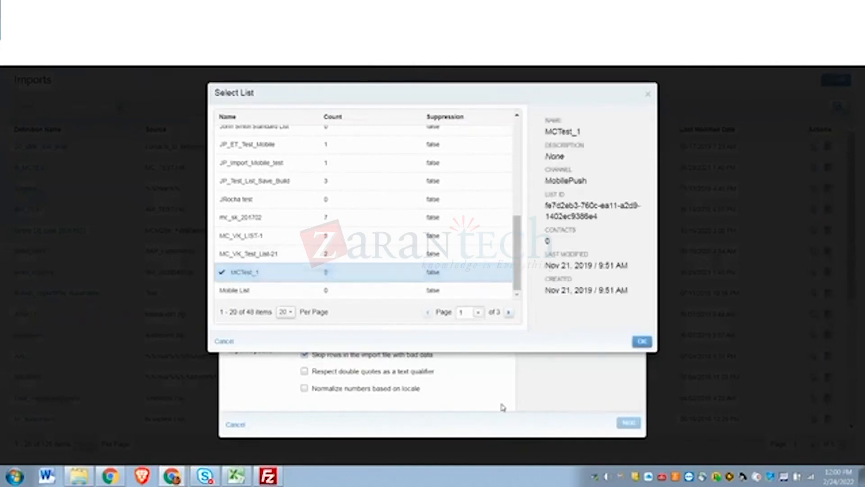
{"action": "left_click", "coordinate": [643, 342]}
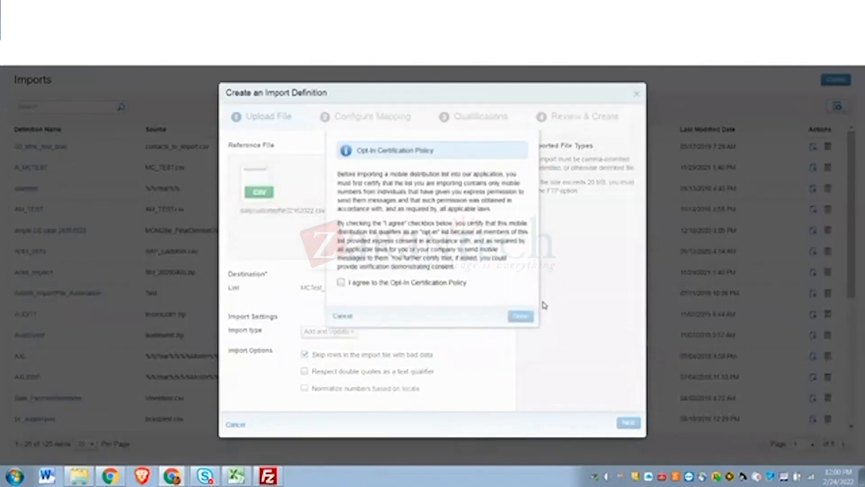
- Agree to the Opt-In Certification Policy and continue to the mapping configuration
{"action": "left_click", "coordinate": [341, 282]}
{"action": "left_click", "coordinate": [521, 312]}
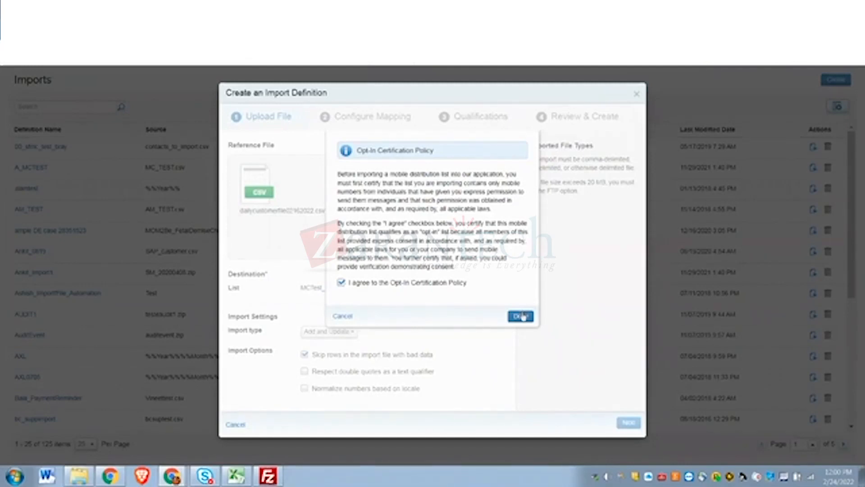
{"action": "left_click", "coordinate": [522, 315]}
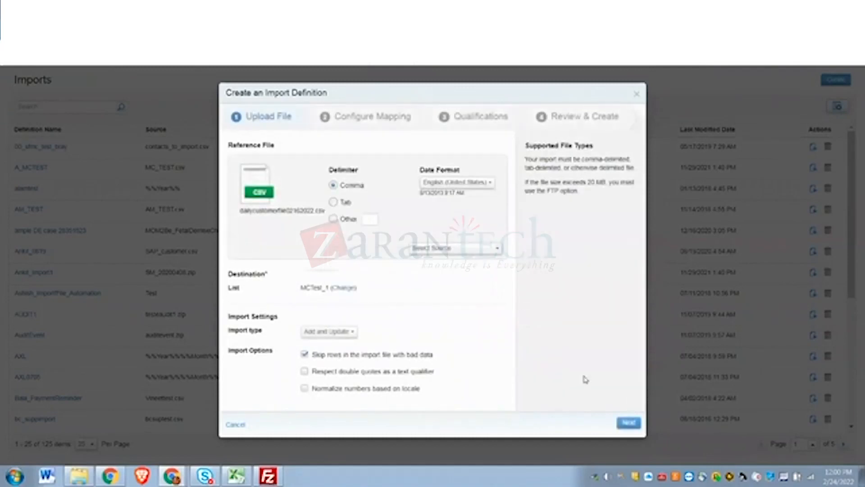
{"action": "left_click", "coordinate": [631, 425]}
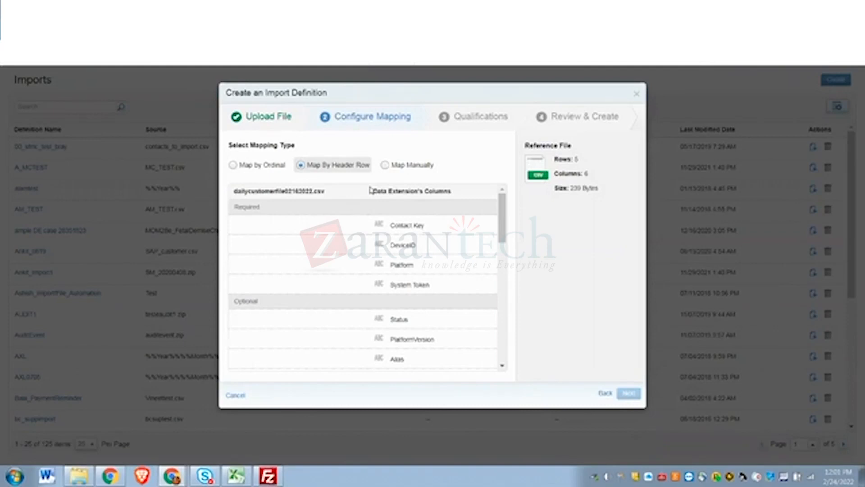
- Manually map customerid to Contact Key, phonenumber to DeviceID, emailaddress to Platform and lastname to System Token, and continue to Qualifications
{"action": "left_click", "coordinate": [386, 166]}
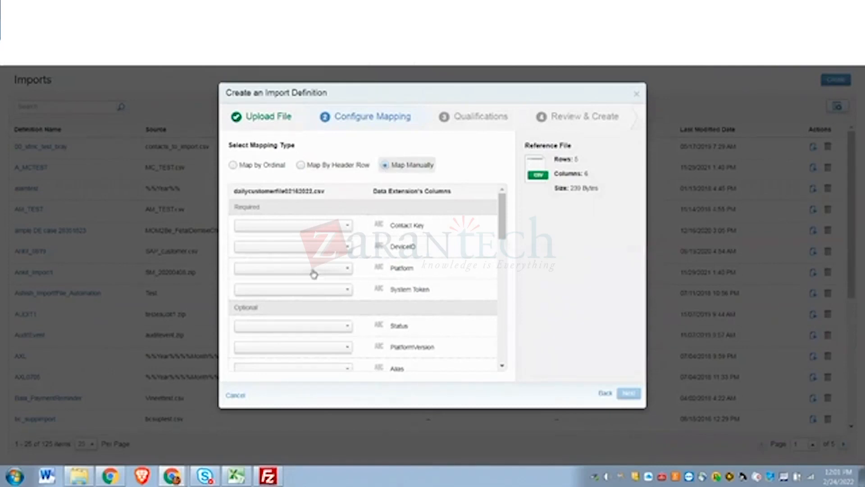
{"action": "left_click", "coordinate": [315, 226]}
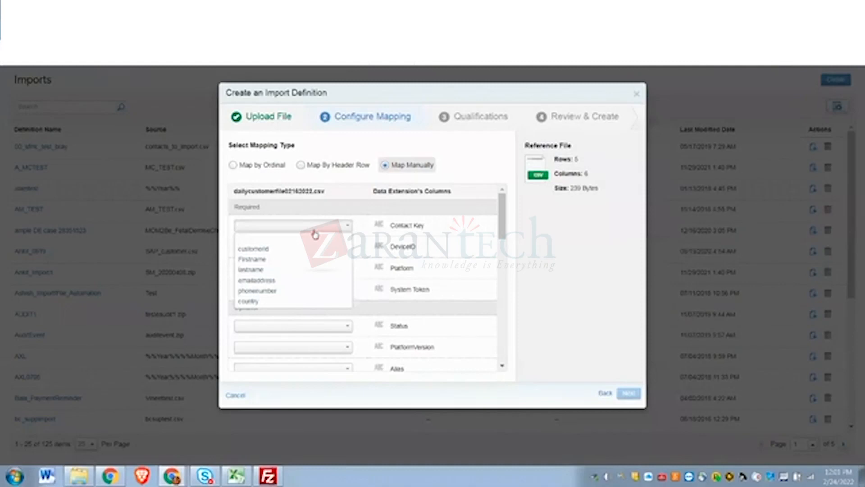
{"action": "left_click", "coordinate": [269, 250]}
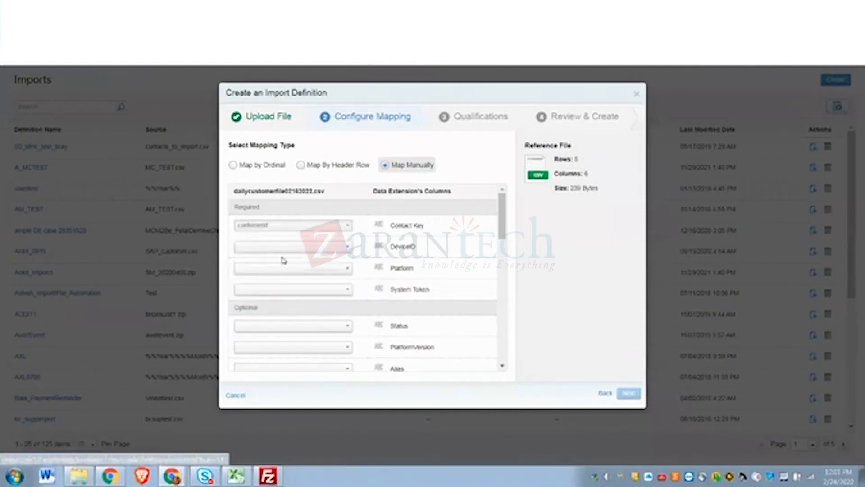
{"action": "left_click", "coordinate": [345, 250]}
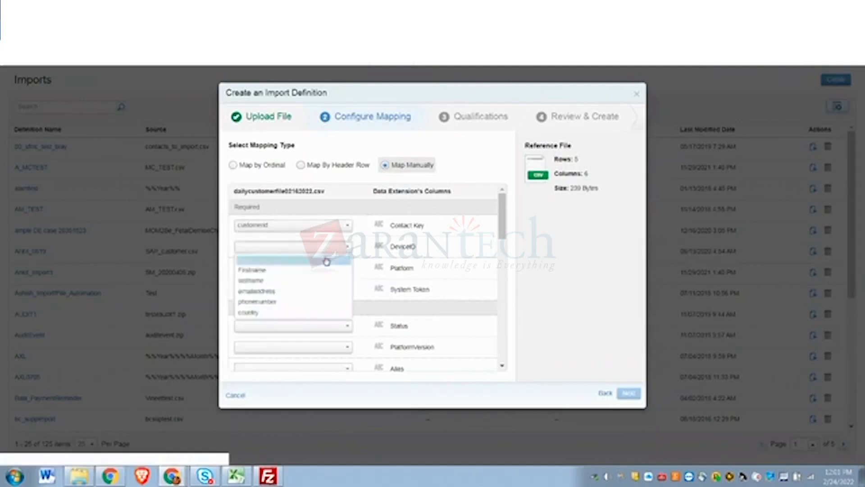
{"action": "left_click", "coordinate": [273, 303]}
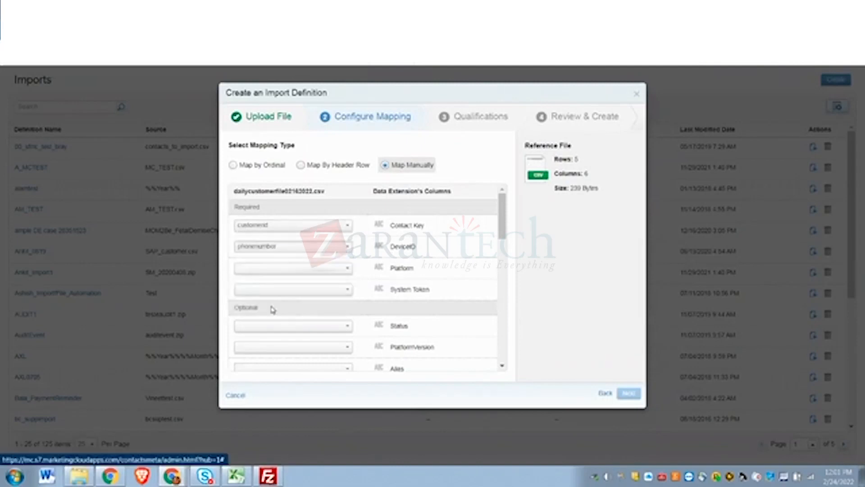
{"action": "left_click", "coordinate": [345, 272]}
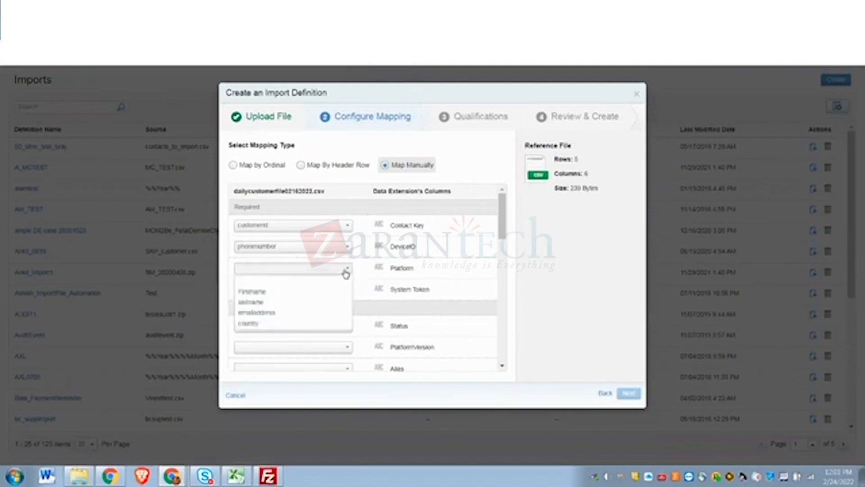
{"action": "left_click", "coordinate": [277, 317]}
{"action": "left_click", "coordinate": [319, 293]}
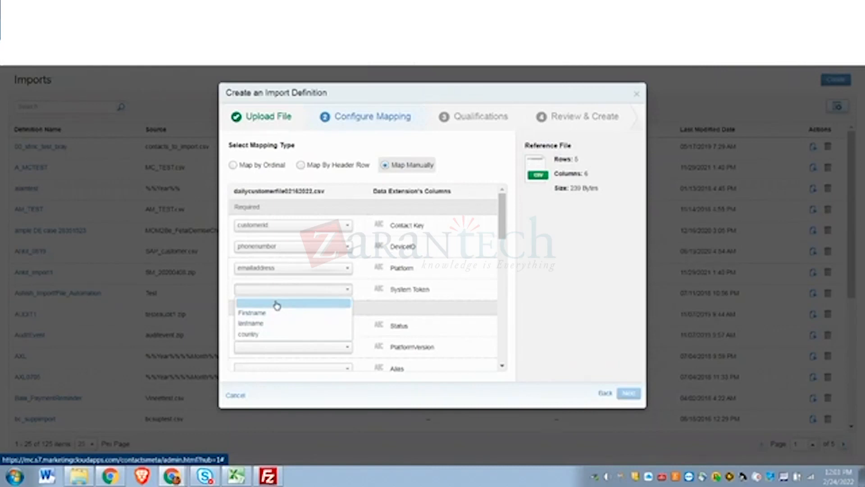
{"action": "left_click", "coordinate": [266, 324]}
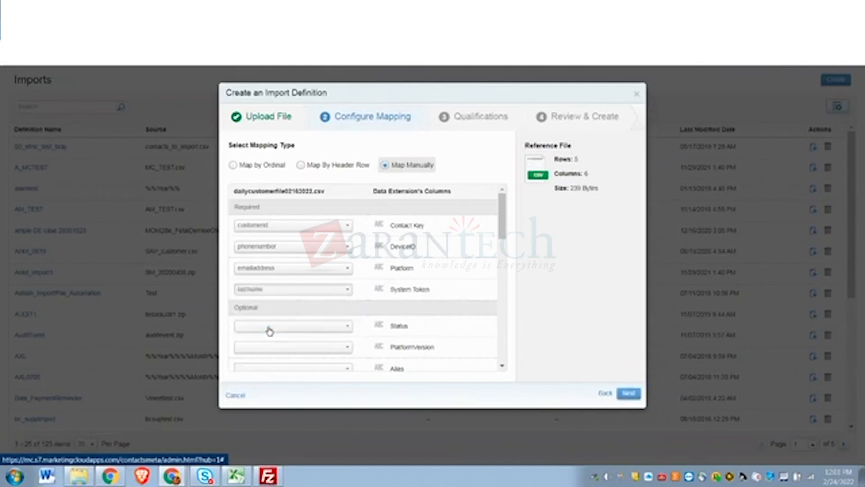
{"action": "left_click", "coordinate": [628, 391]}
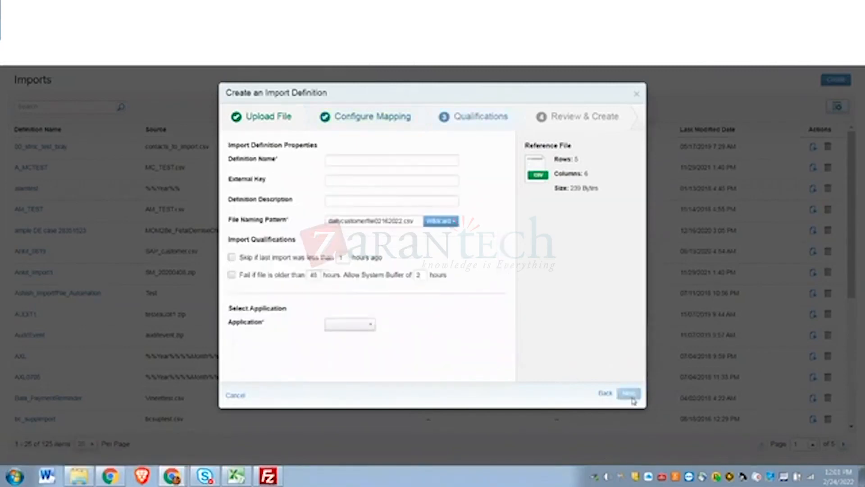
- Name the import definition mobilelist and finish creating it without import qualifications
{"action": "left_click", "coordinate": [336, 161]}
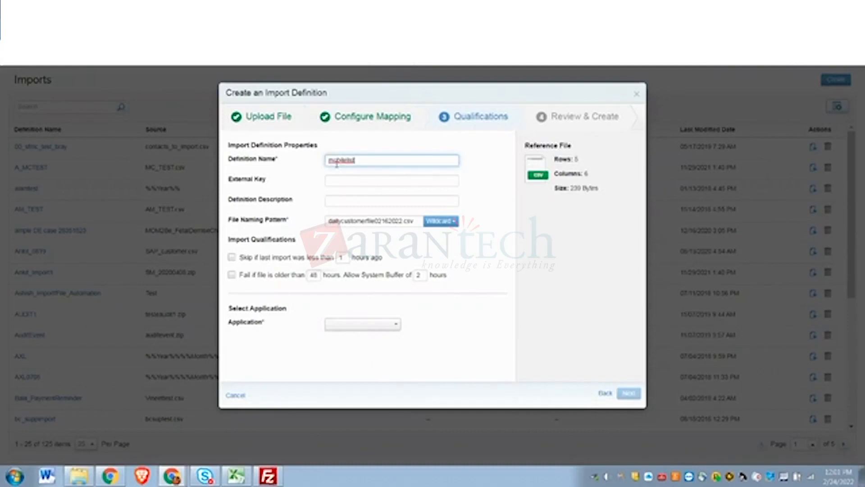
{"action": "left_click", "coordinate": [466, 259]}
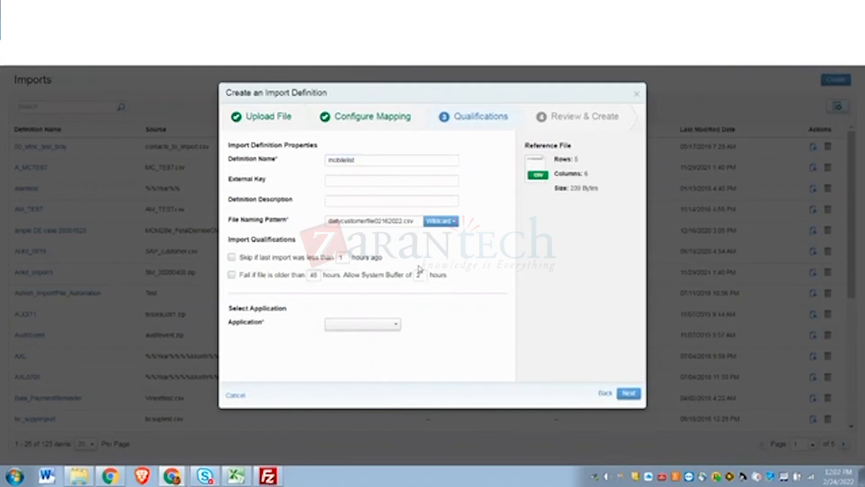
{"action": "left_click", "coordinate": [627, 393]}
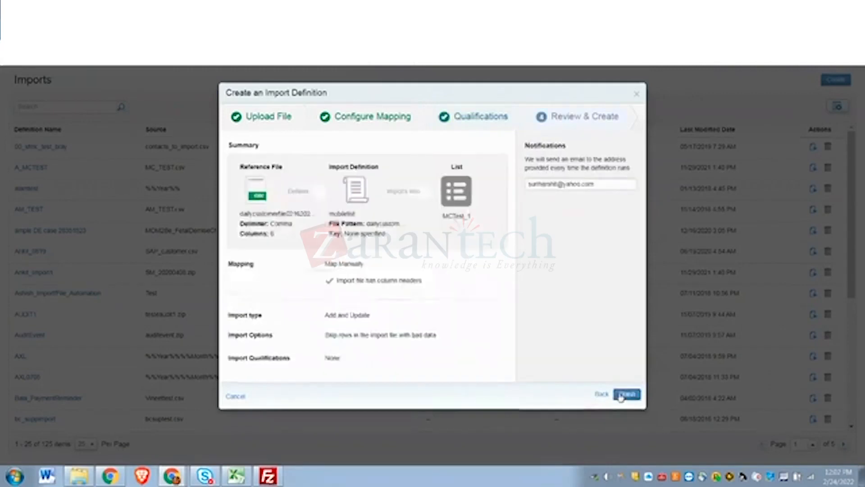
{"action": "left_click", "coordinate": [624, 394]}
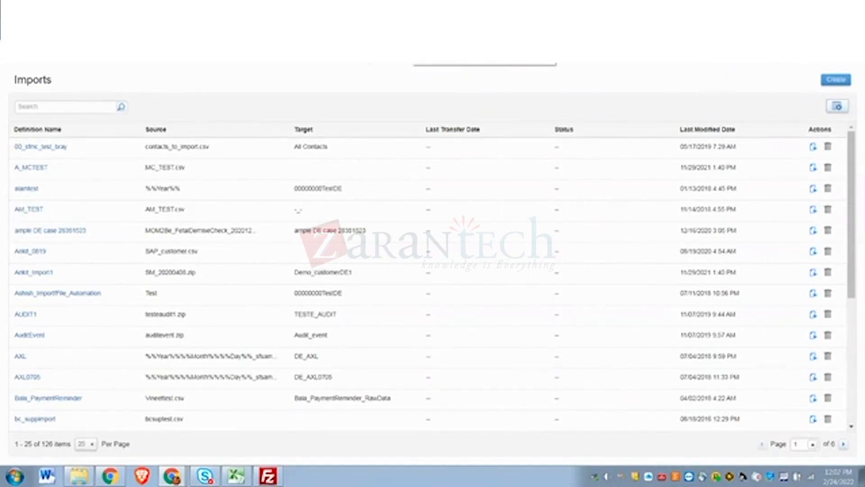
- Leave the untitled automation for the automations overview, find Filedrop_sow in its folder, and open its workflow
{"action": "left_click", "coordinate": [447, 8]}
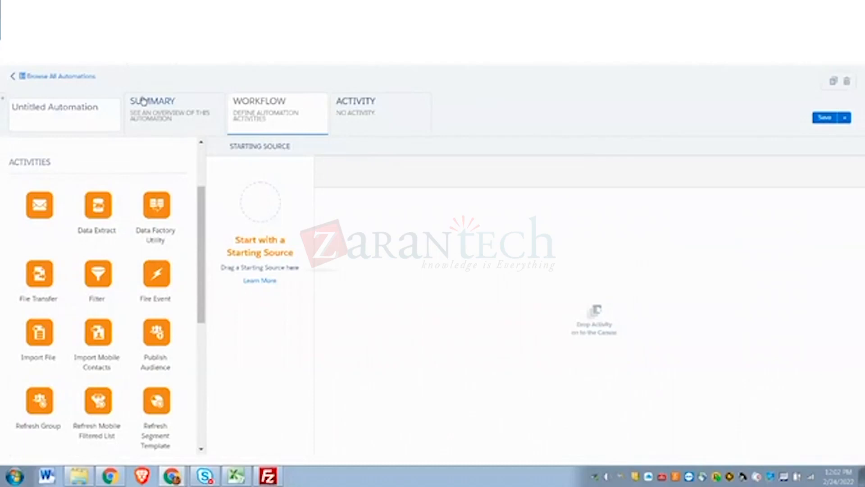
{"action": "left_click", "coordinate": [43, 77]}
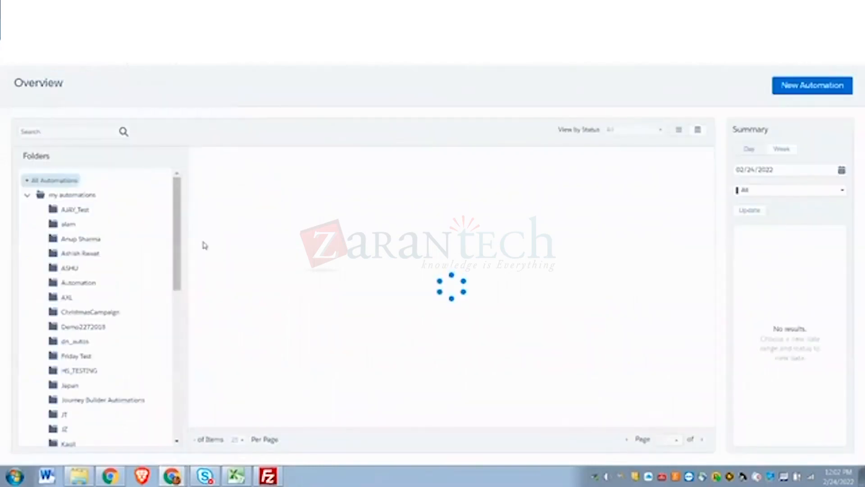
{"action": "scroll", "coordinate": [247, 380], "scroll_direction": "down", "scroll_amount": 10}
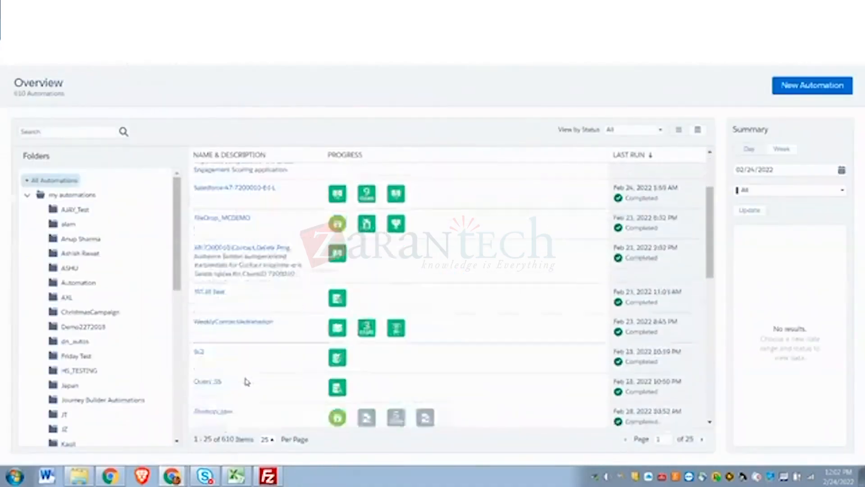
{"action": "scroll", "coordinate": [247, 371], "scroll_direction": "up", "scroll_amount": 5}
{"action": "scroll", "coordinate": [127, 307], "scroll_direction": "down", "scroll_amount": 10}
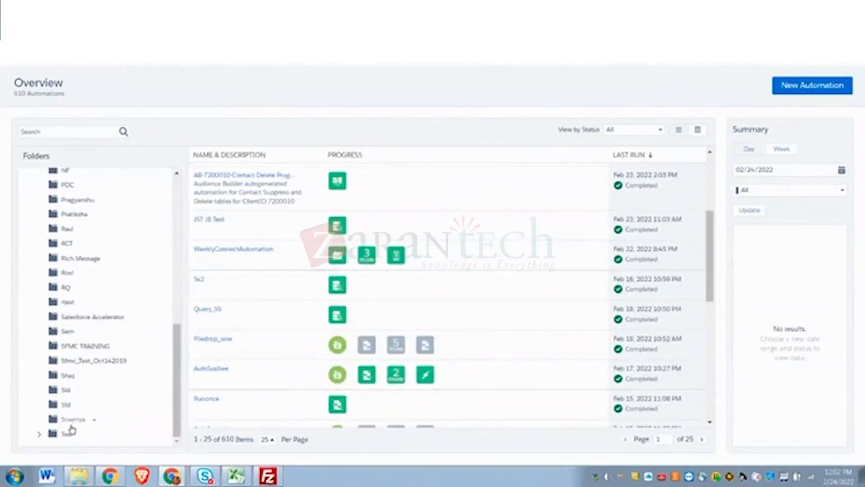
{"action": "left_click", "coordinate": [70, 420]}
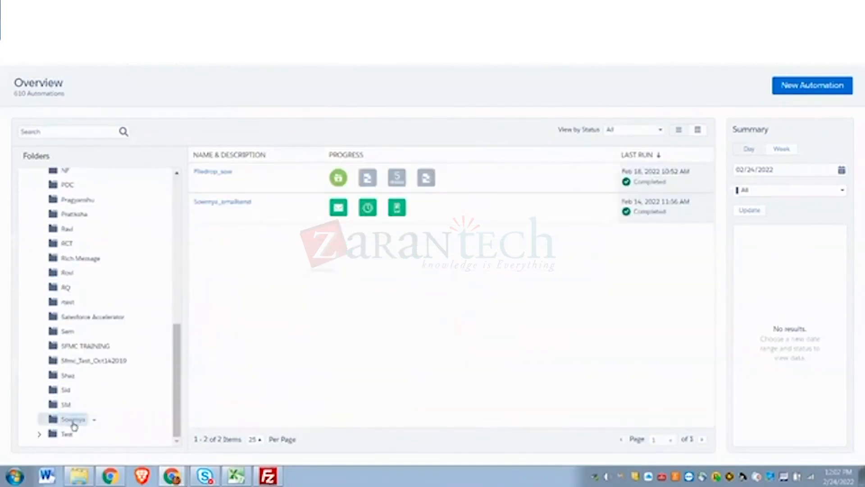
{"action": "left_click", "coordinate": [217, 173]}
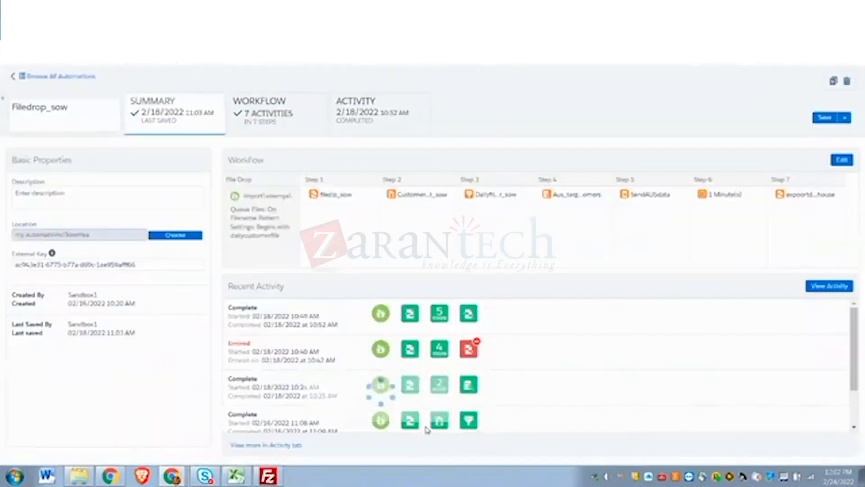
{"action": "left_click", "coordinate": [269, 124]}
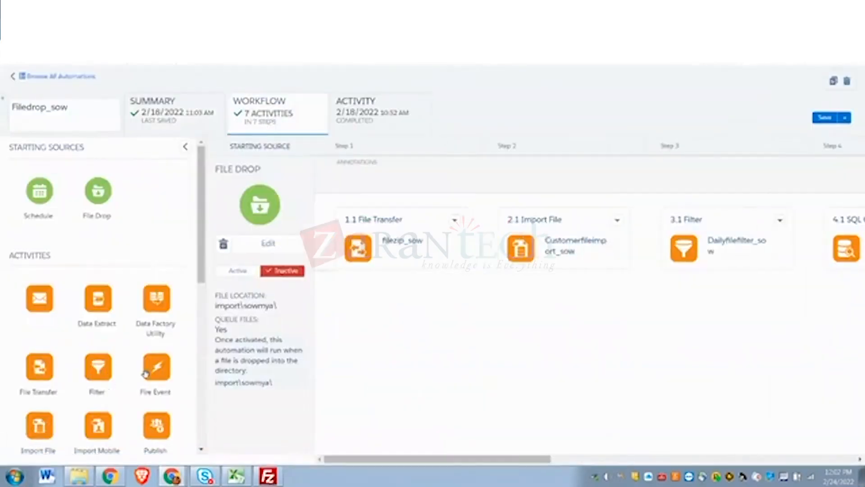
- Add an Import Mobile Contacts activity to Step 2 beneath the Import File activity and open its definition choices
{"action": "scroll", "coordinate": [191, 258], "scroll_direction": "down", "scroll_amount": 2}
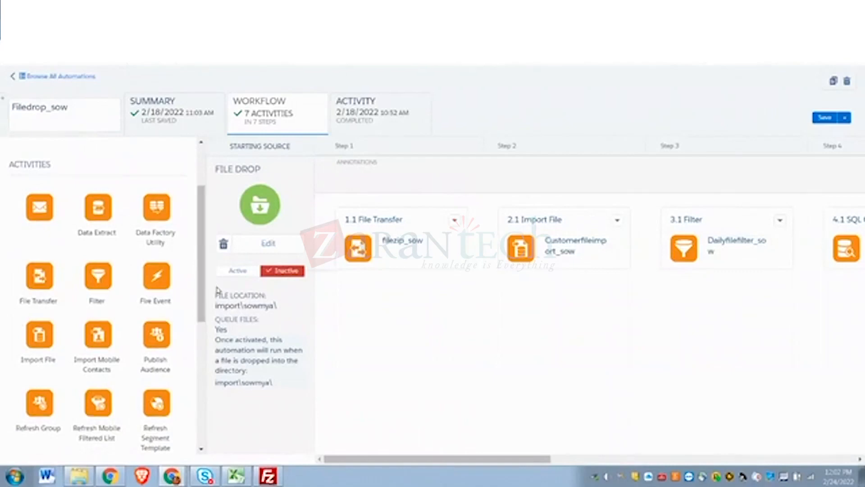
{"action": "left_click_drag", "start_coordinate": [98, 334], "coordinate": [584, 350]}
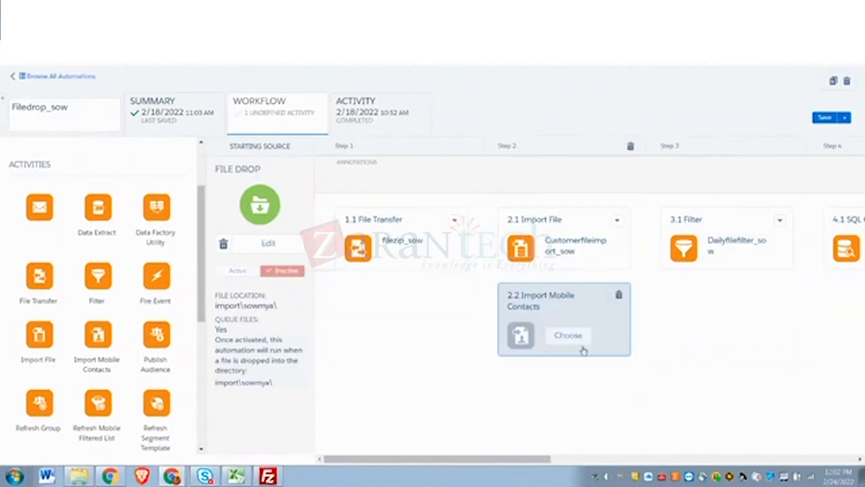
{"action": "left_click", "coordinate": [575, 336]}
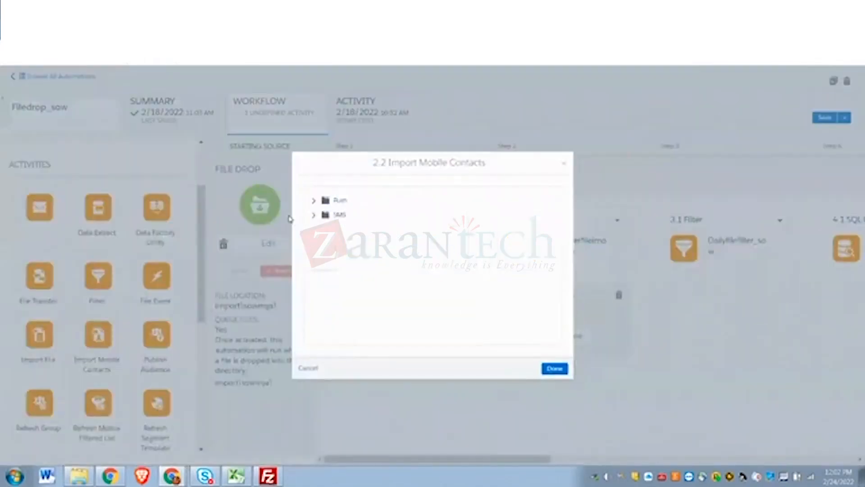
- Look through the SMS import definitions offered for the Import Mobile Contacts activity to find mobilelist
{"action": "left_click", "coordinate": [314, 215]}
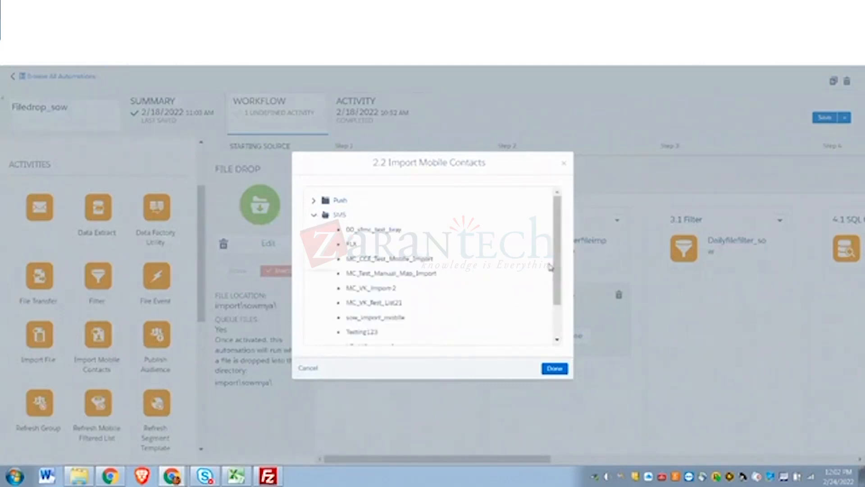
{"action": "left_click_drag", "start_coordinate": [556, 256], "coordinate": [566, 283]}
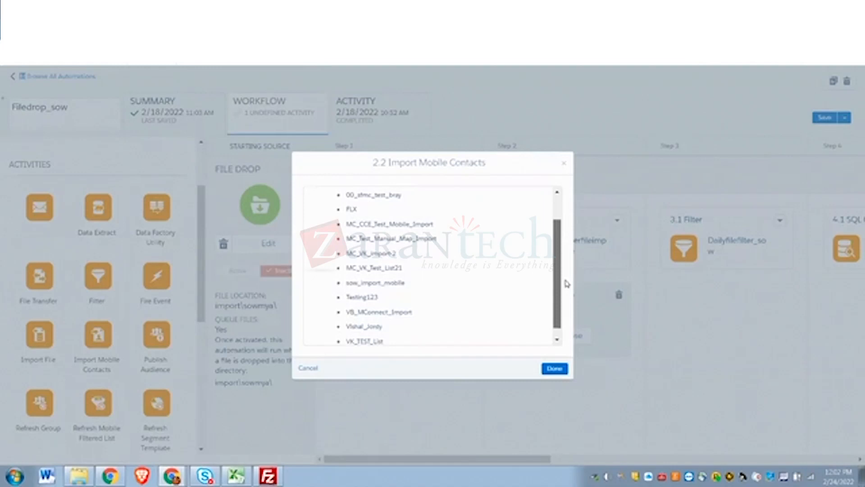
{"action": "scroll", "coordinate": [411, 311], "scroll_direction": "down", "scroll_amount": 1}
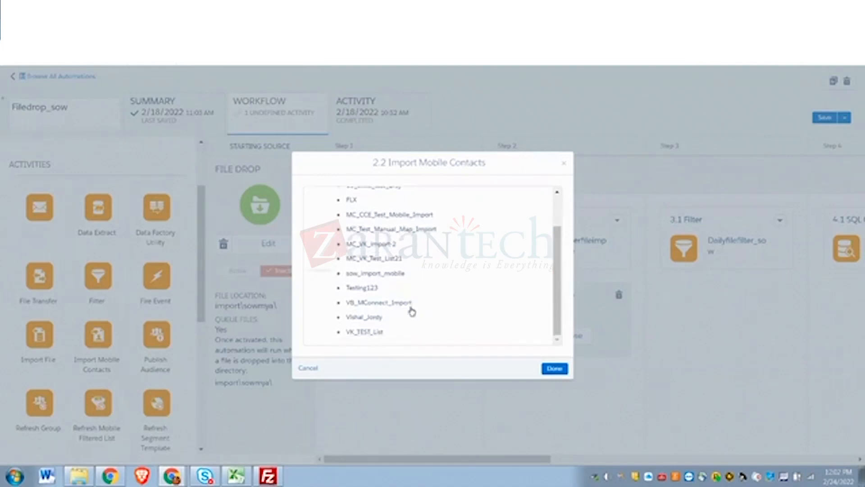
{"action": "scroll", "coordinate": [412, 311], "scroll_direction": "up", "scroll_amount": 3}
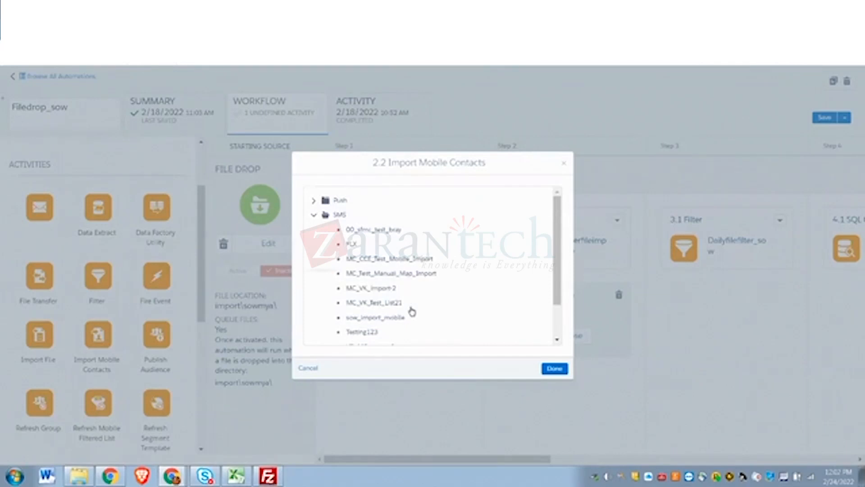
{"action": "scroll", "coordinate": [412, 311], "scroll_direction": "down", "scroll_amount": 3}
{"action": "scroll", "coordinate": [411, 311], "scroll_direction": "up", "scroll_amount": 3}
{"action": "scroll", "coordinate": [411, 311], "scroll_direction": "down", "scroll_amount": 3}
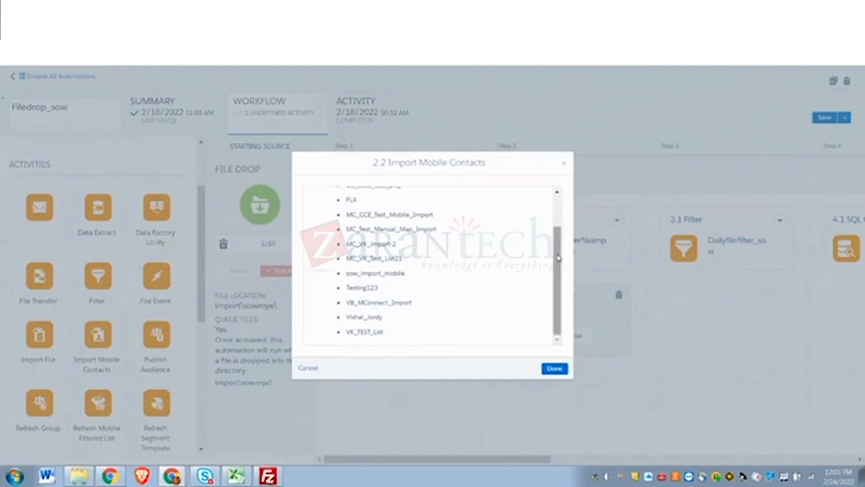
{"action": "mouse_move", "coordinate": [558, 258]}
{"action": "left_mouse_down"}
{"action": "mouse_move", "coordinate": [546, 209]}
{"action": "mouse_move", "coordinate": [564, 267]}
{"action": "left_mouse_up"}
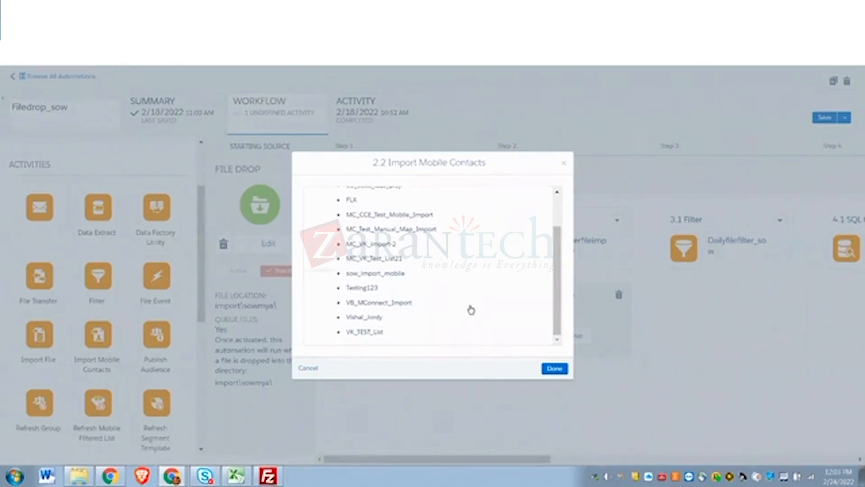
{"action": "scroll", "coordinate": [470, 308], "scroll_direction": "up", "scroll_amount": 1}
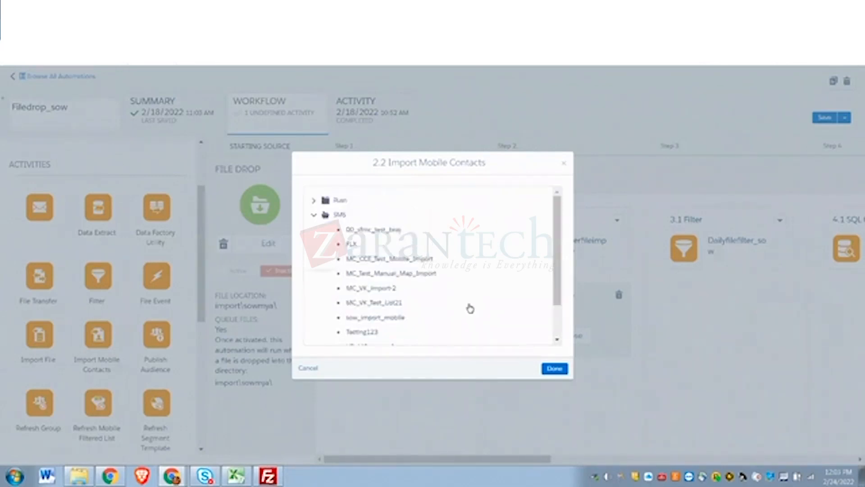
{"action": "left_click", "coordinate": [313, 215]}
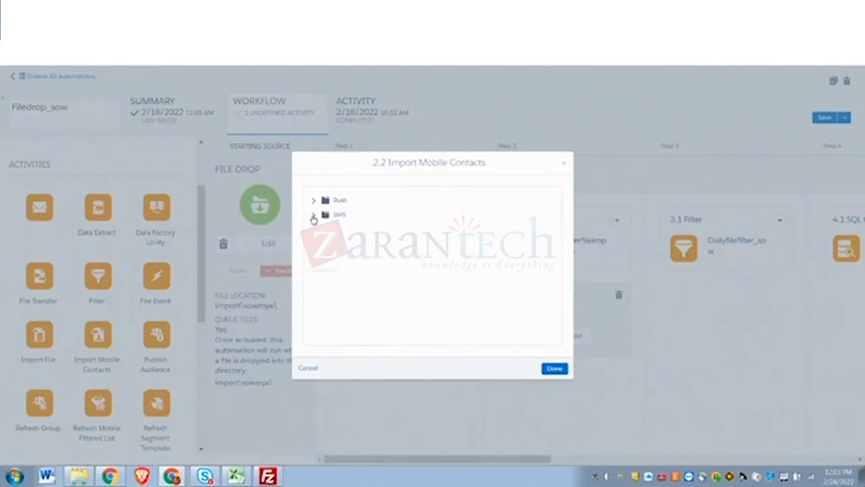
{"action": "left_click", "coordinate": [313, 216]}
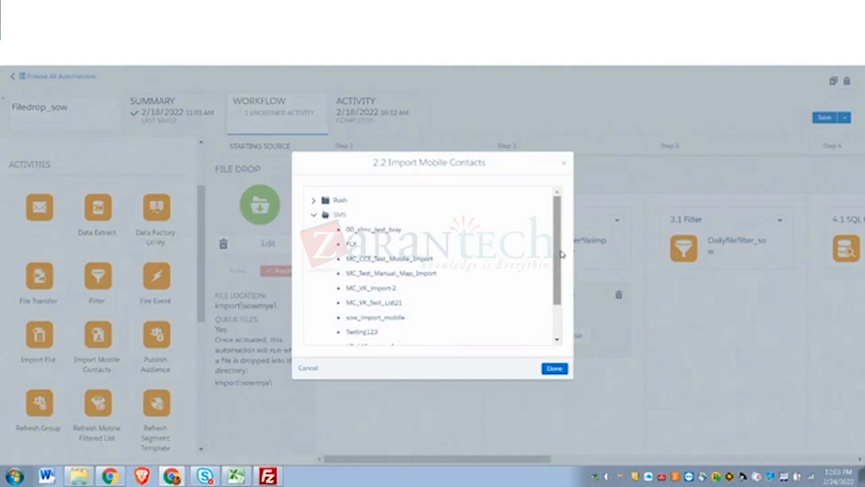
{"action": "scroll", "coordinate": [561, 261], "scroll_direction": "down", "scroll_amount": 2}
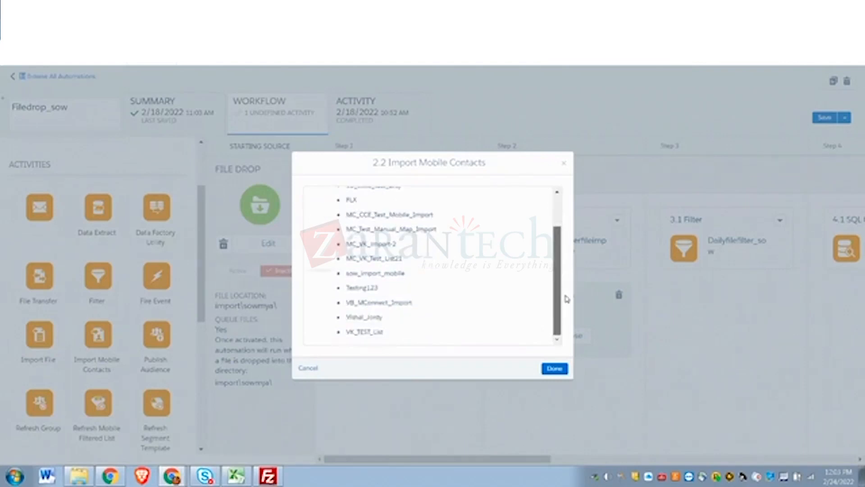
{"action": "scroll", "coordinate": [561, 279], "scroll_direction": "up", "scroll_amount": 3}
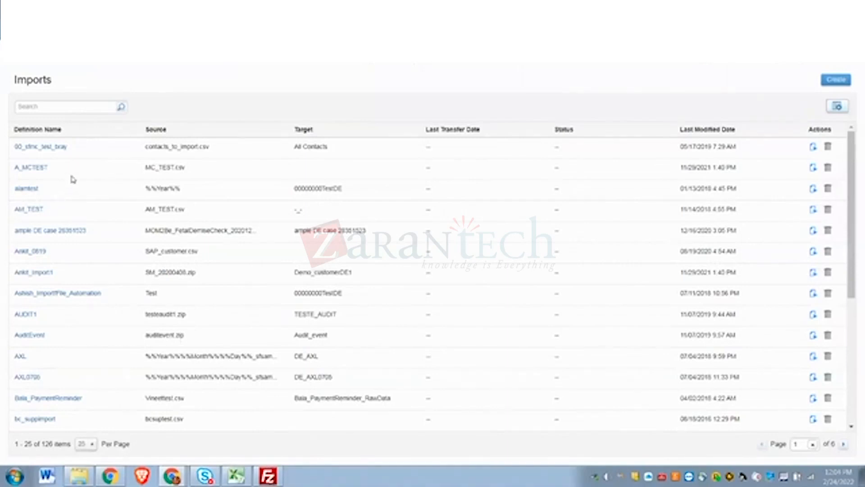
- Sort the Imports list by last modified date, newest first, and open the mobilelist definition
{"action": "scroll", "coordinate": [105, 185], "scroll_direction": "down", "scroll_amount": 3}
{"action": "scroll", "coordinate": [105, 186], "scroll_direction": "up", "scroll_amount": 2}
{"action": "scroll", "coordinate": [105, 186], "scroll_direction": "up", "scroll_amount": 1}
{"action": "left_click", "coordinate": [692, 130]}
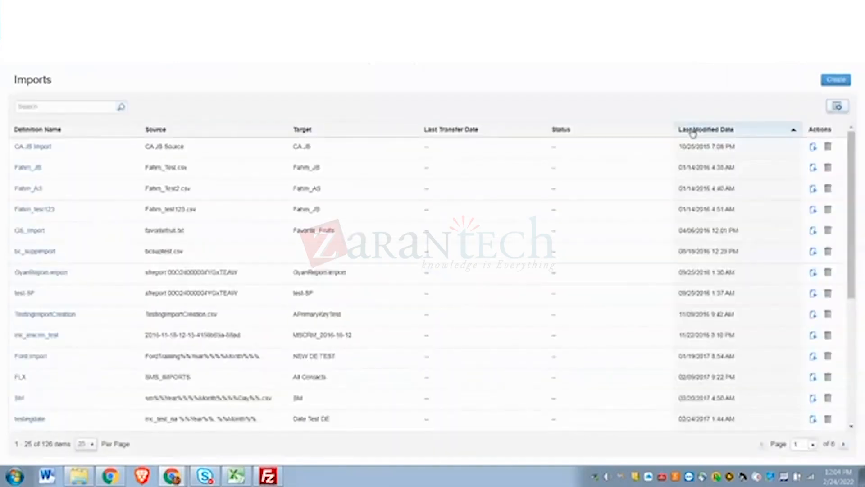
{"action": "left_click", "coordinate": [692, 133]}
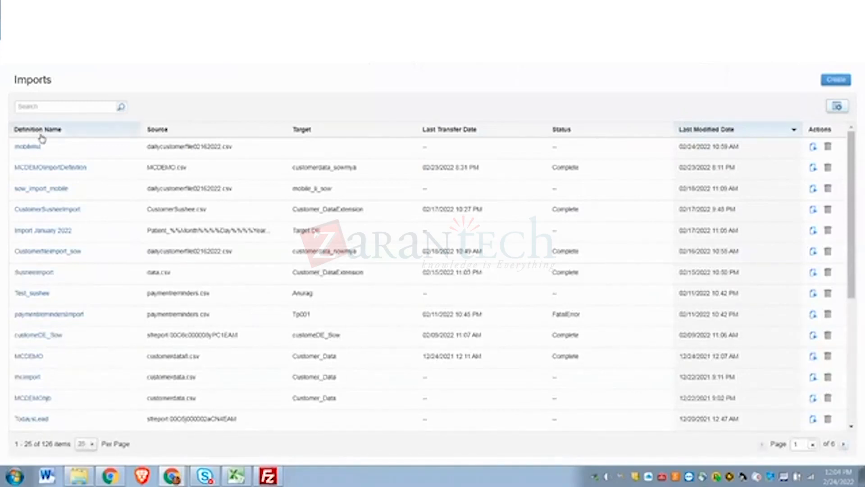
{"action": "left_click", "coordinate": [28, 147]}
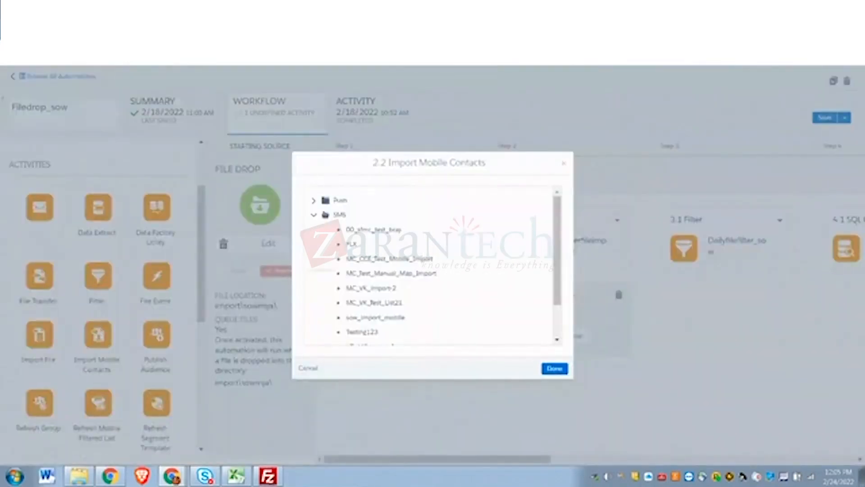
- Close the mobilelist definition and assign the SMS import sow_import_mobile to the Import Mobile Contacts activity in Step 2
{"action": "left_click_drag", "start_coordinate": [558, 258], "coordinate": [555, 235]}
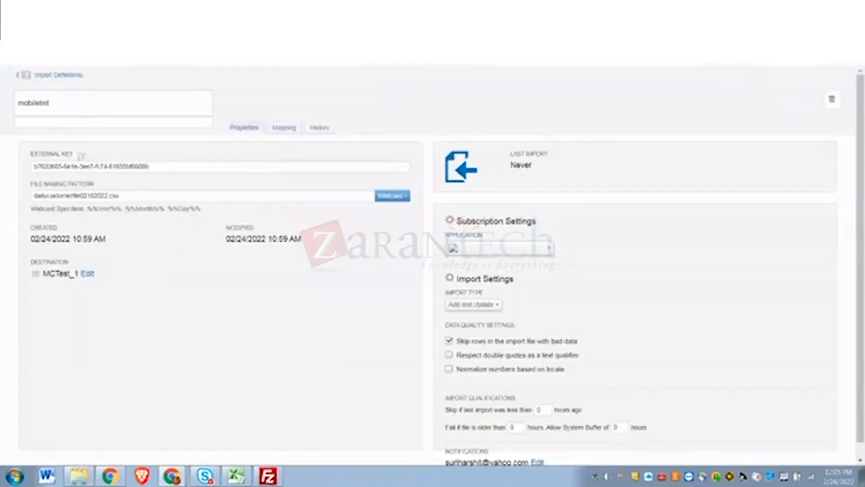
{"action": "left_click", "coordinate": [48, 75]}
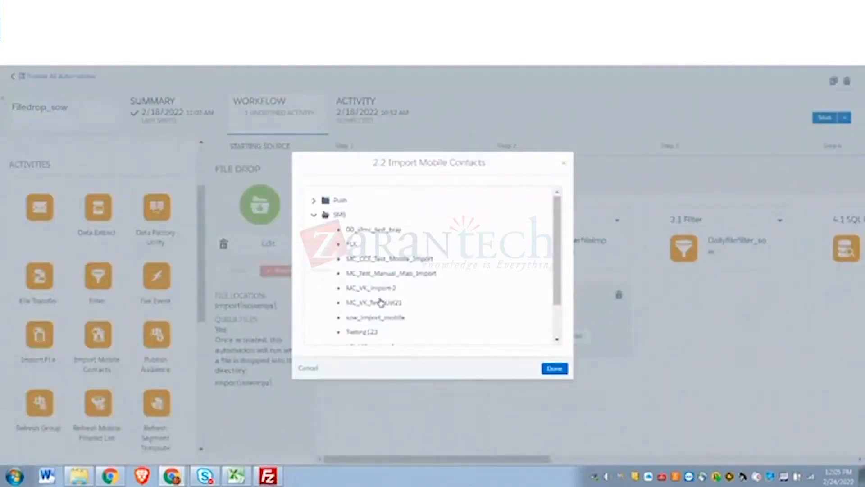
{"action": "left_click", "coordinate": [375, 319]}
{"action": "left_click", "coordinate": [554, 369]}
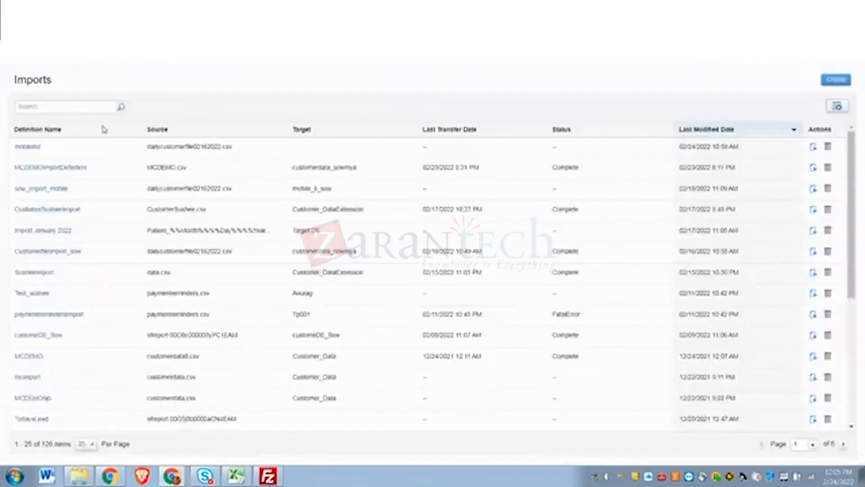
- Open the sow_import_mobile definition separately and examine its destination, subscription and import settings
{"action": "right_click", "coordinate": [26, 187]}
{"action": "left_click", "coordinate": [49, 196]}
{"action": "key", "text": "ctrl+Tab"}
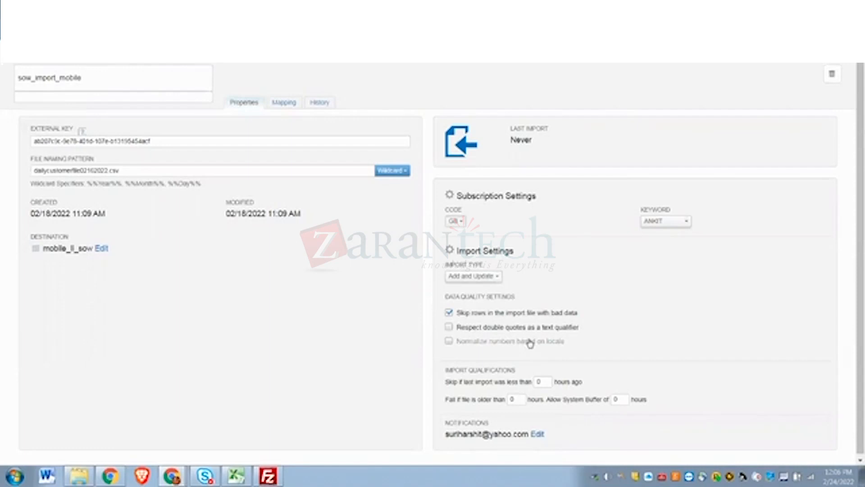
{"action": "scroll", "coordinate": [782, 383], "scroll_direction": "down", "scroll_amount": 1}
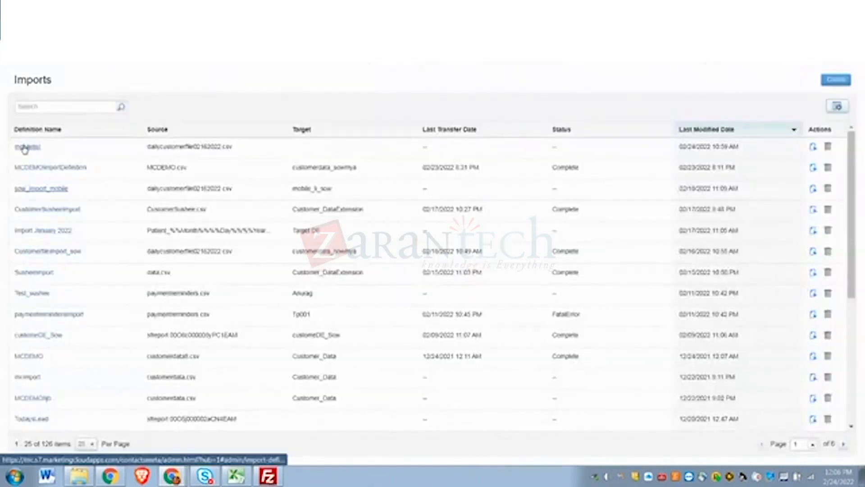
- Open the mobilelist definition and compare its subscription and import settings with those of sow_import_mobile
{"action": "left_click", "coordinate": [24, 149]}
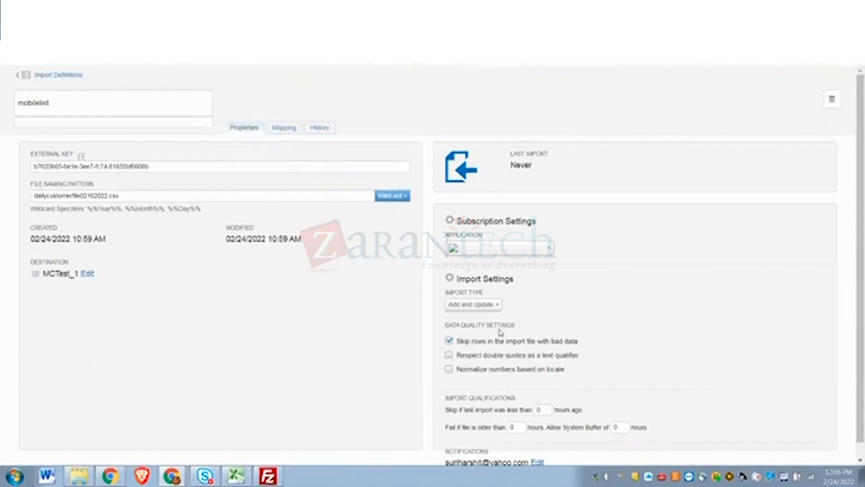
{"action": "scroll", "coordinate": [566, 315], "scroll_direction": "down", "scroll_amount": 1}
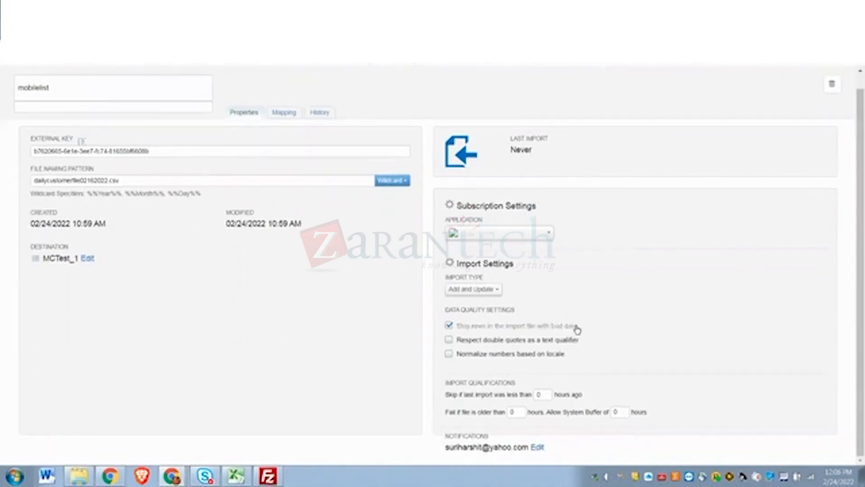
{"action": "scroll", "coordinate": [595, 320], "scroll_direction": "up", "scroll_amount": 1}
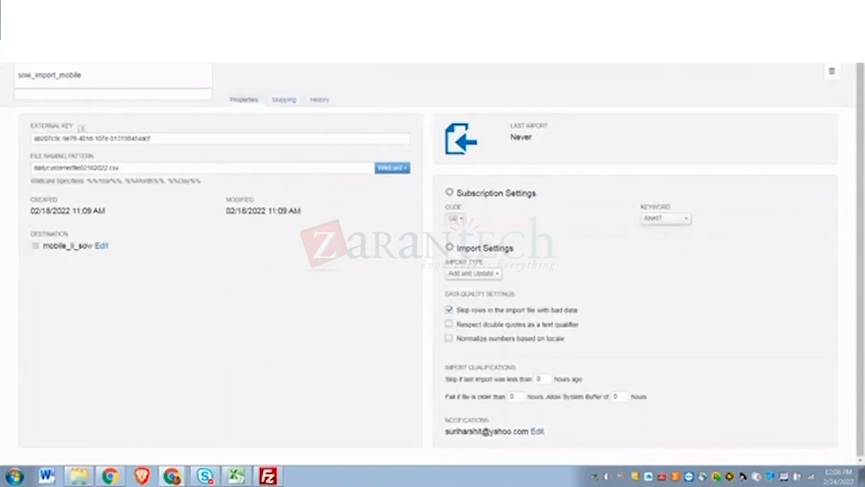
{"action": "key", "text": "ctrl+Tab"}
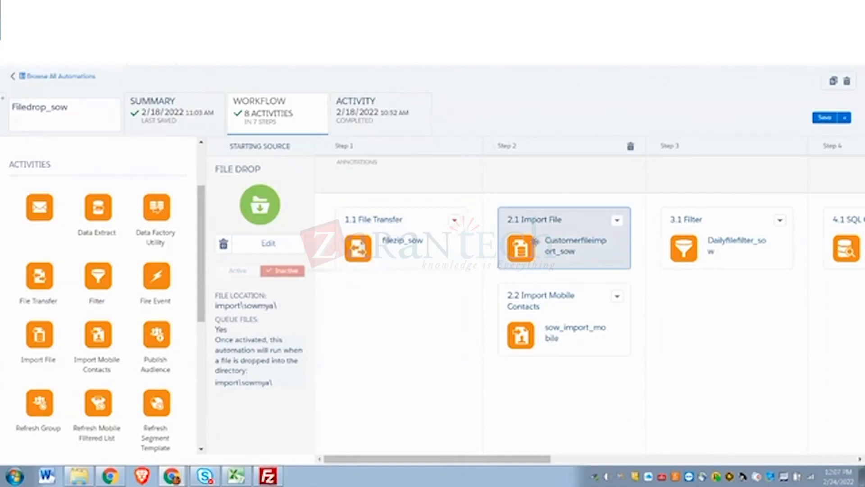
- Review the Filedrop_sow workflow from Step 1 through Step 7 and the rest of the available automation activities
{"action": "left_click_drag", "start_coordinate": [528, 454], "coordinate": [619, 445]}
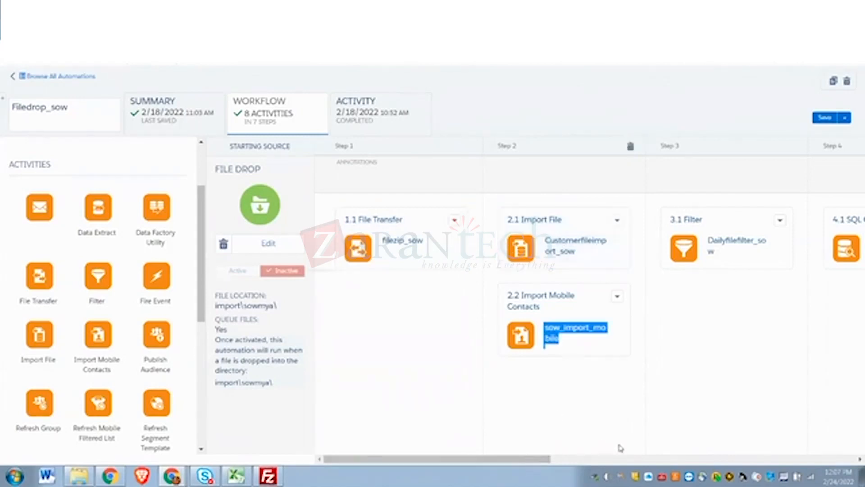
{"action": "left_click_drag", "start_coordinate": [546, 456], "coordinate": [815, 454]}
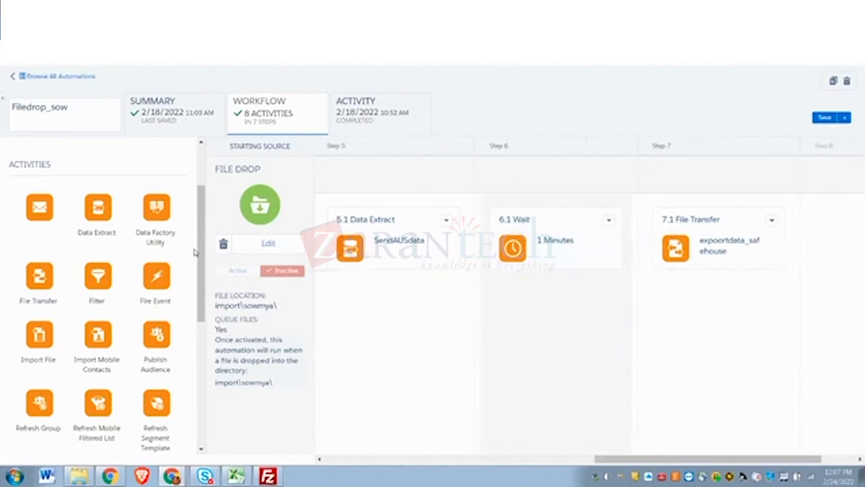
{"action": "mouse_move", "coordinate": [201, 250]}
{"action": "left_mouse_down"}
{"action": "mouse_move", "coordinate": [222, 333]}
{"action": "mouse_move", "coordinate": [201, 245]}
{"action": "left_mouse_up"}
{"action": "left_click_drag", "start_coordinate": [771, 458], "coordinate": [545, 460]}
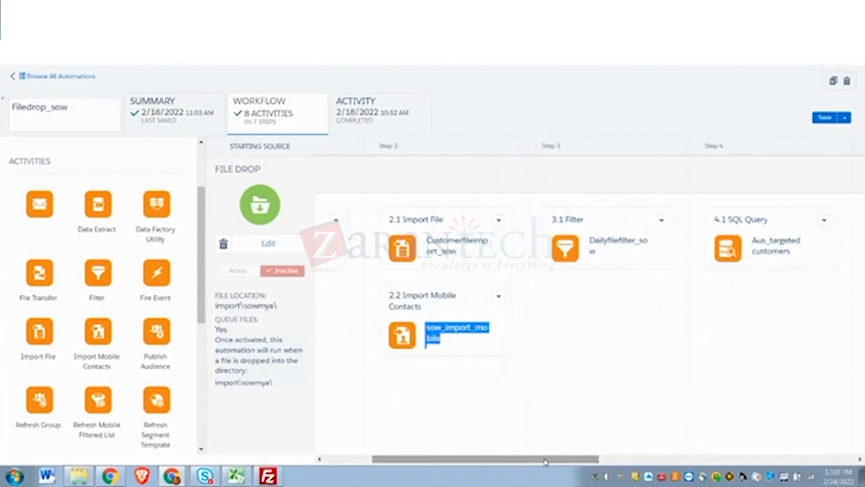
{"action": "left_click_drag", "start_coordinate": [204, 287], "coordinate": [205, 392]}
{"action": "left_click_drag", "start_coordinate": [52, 364], "coordinate": [767, 250]}
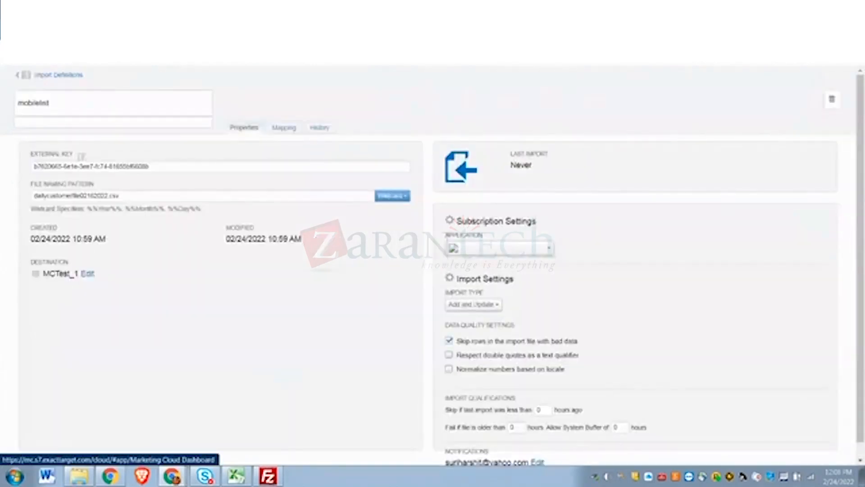
- Open MobileConnect from Mobile Studio and check which contact management options the overview offers
{"action": "mouse_move", "coordinate": [68, 62]}
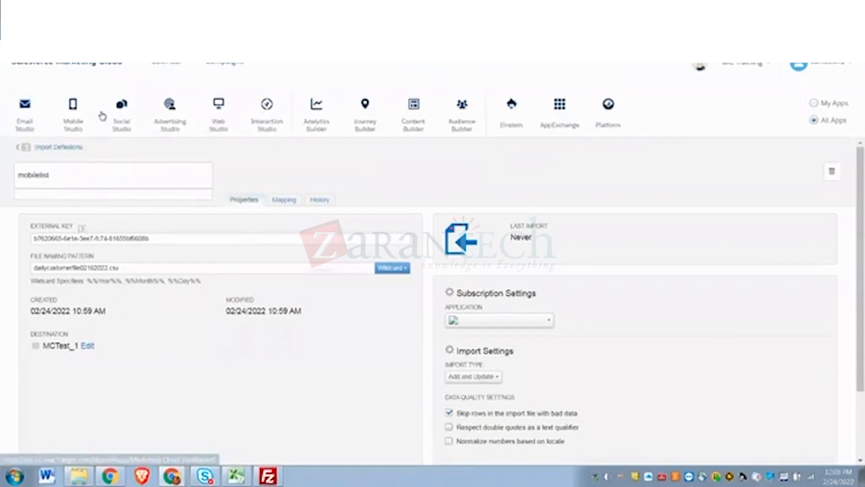
{"action": "mouse_move", "coordinate": [80, 135]}
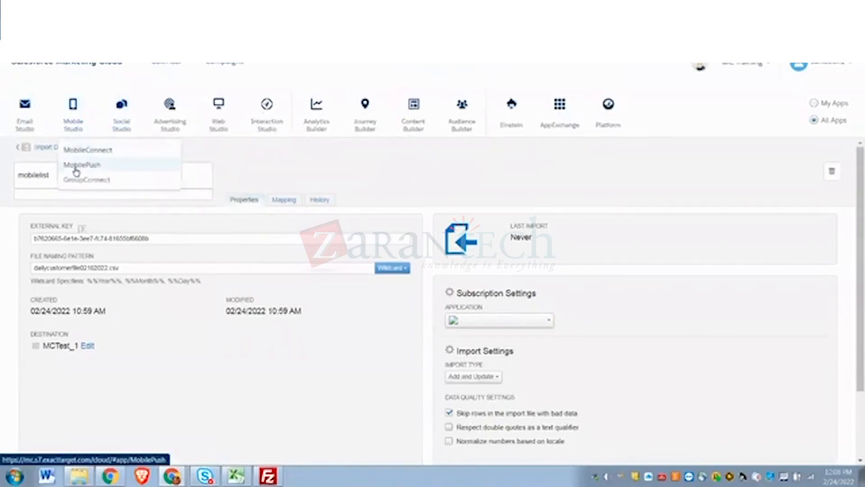
{"action": "left_click", "coordinate": [85, 152]}
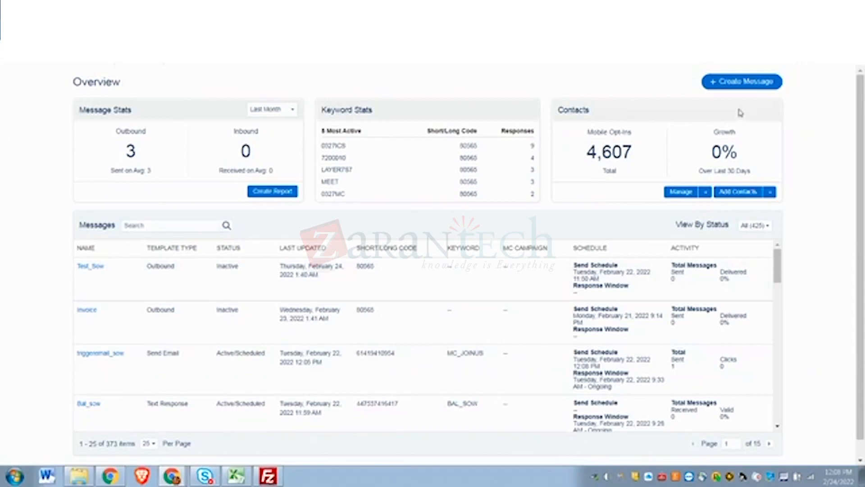
{"action": "left_click", "coordinate": [705, 193]}
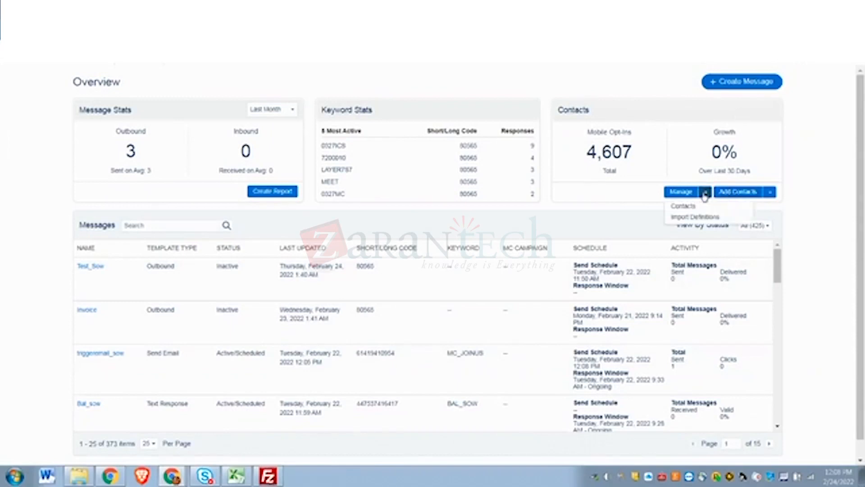
{"action": "left_click", "coordinate": [702, 192]}
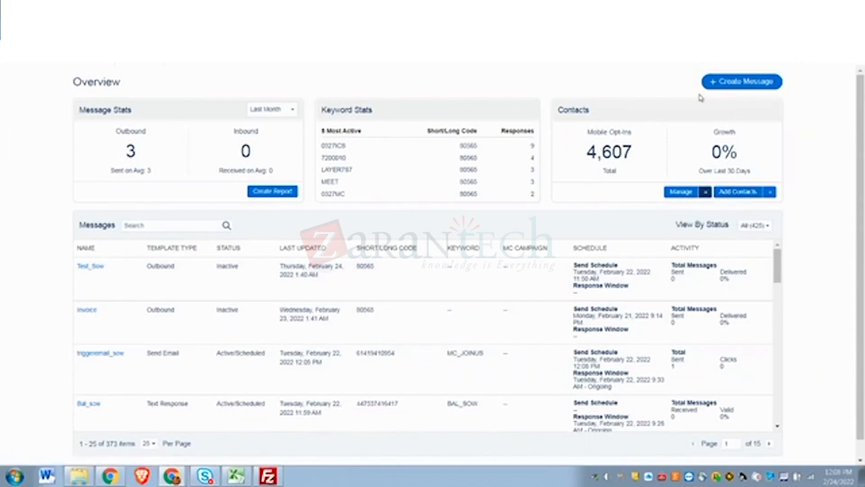
{"action": "left_click", "coordinate": [711, 82]}
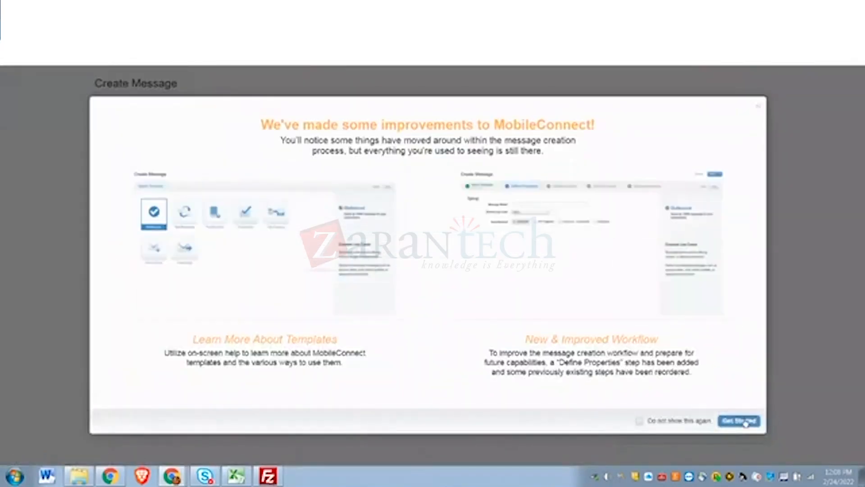
{"action": "left_click", "coordinate": [746, 422]}
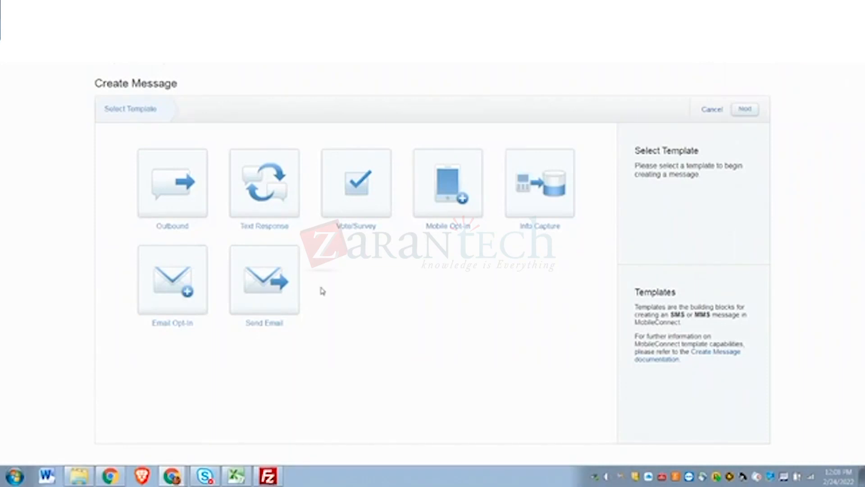
{"action": "left_click", "coordinate": [171, 200]}
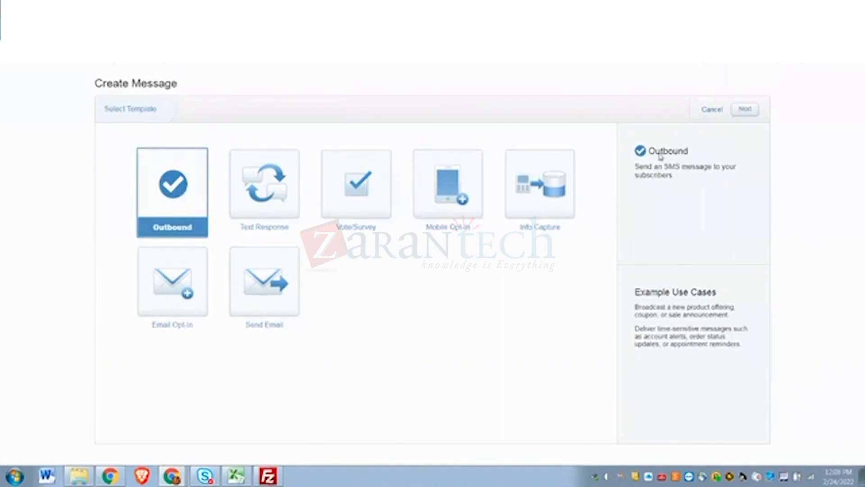
{"action": "left_click", "coordinate": [746, 112]}
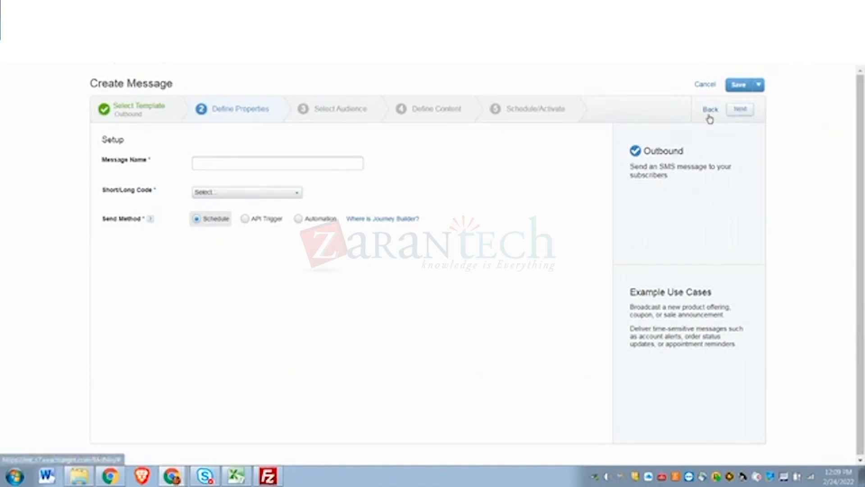
{"action": "left_click", "coordinate": [707, 87]}
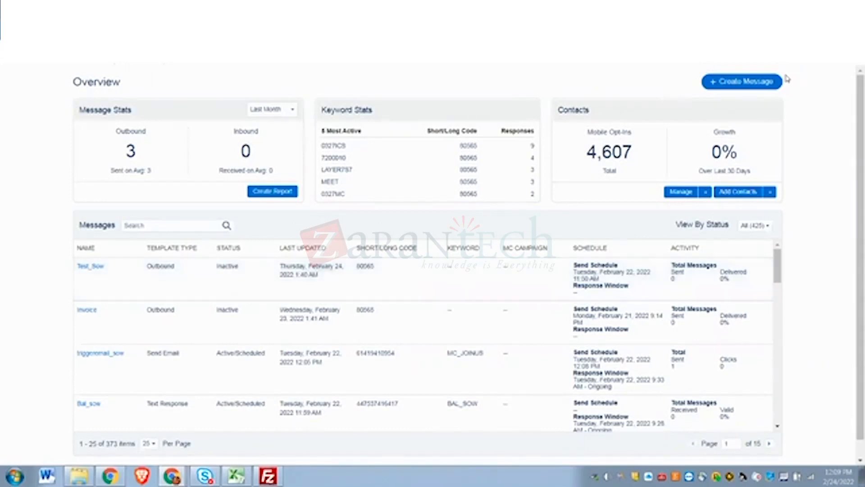
- Start creating a new MobileConnect message based on the Outbound template and proceed to its properties
{"action": "left_click", "coordinate": [744, 81]}
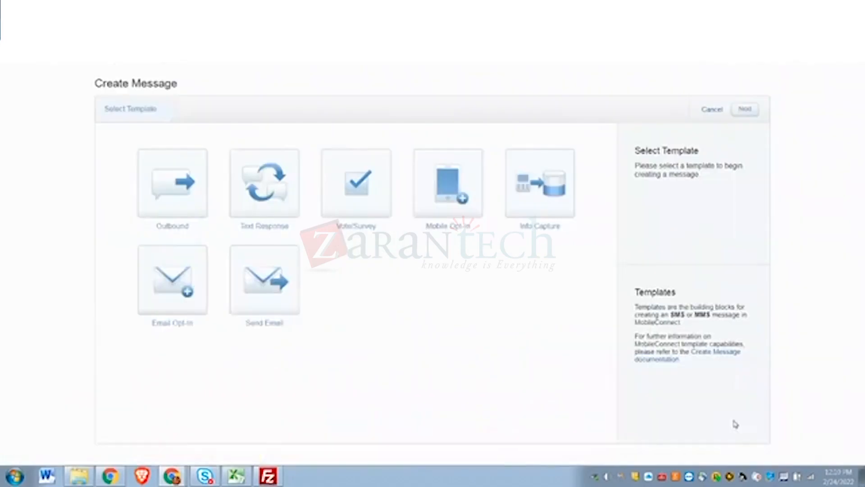
{"action": "left_click", "coordinate": [734, 421]}
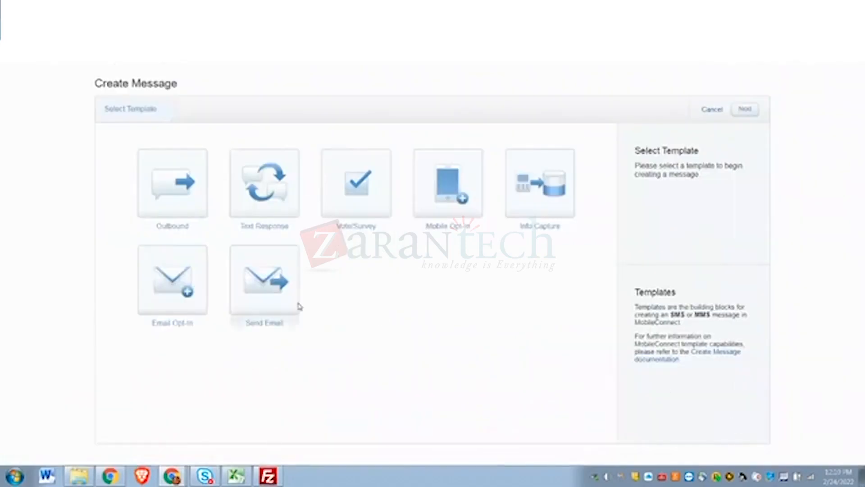
{"action": "left_click", "coordinate": [173, 213]}
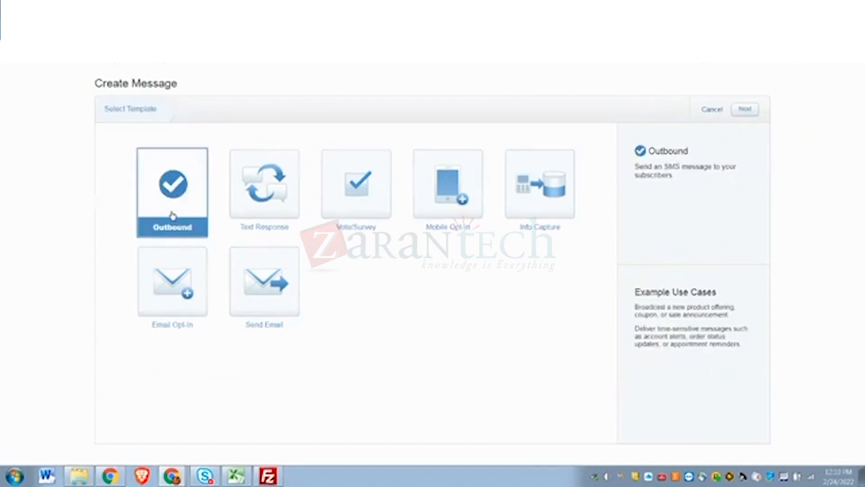
{"action": "left_click", "coordinate": [746, 110]}
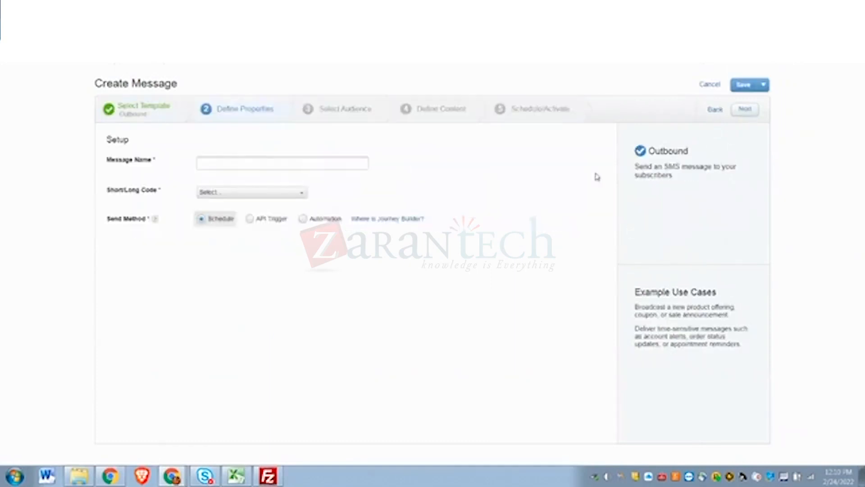
- Name the message SMS_def_sow, assign US short code 80565 and the Automation send method, save the draft, and proceed to audience selection
{"action": "left_click", "coordinate": [224, 162]}
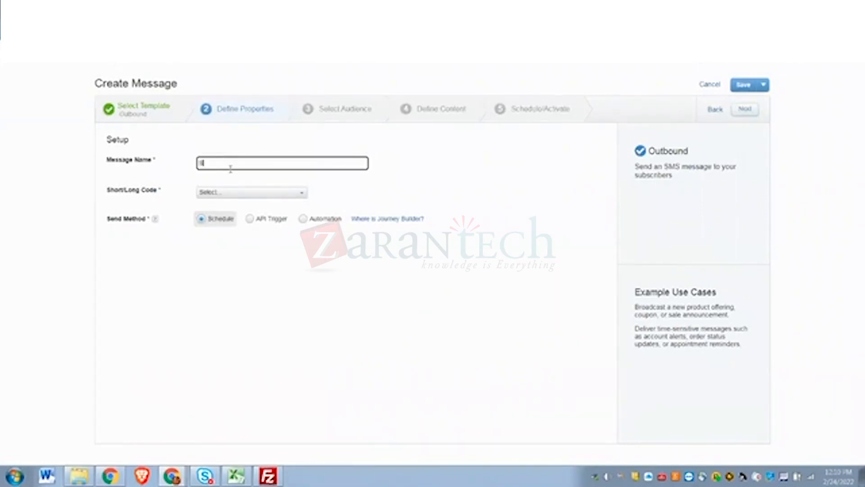
{"action": "type", "text": "SMS_"}
{"action": "type", "text": "d"}
{"action": "type", "text": "ef_api"}
{"action": "left_click", "coordinate": [245, 194]}
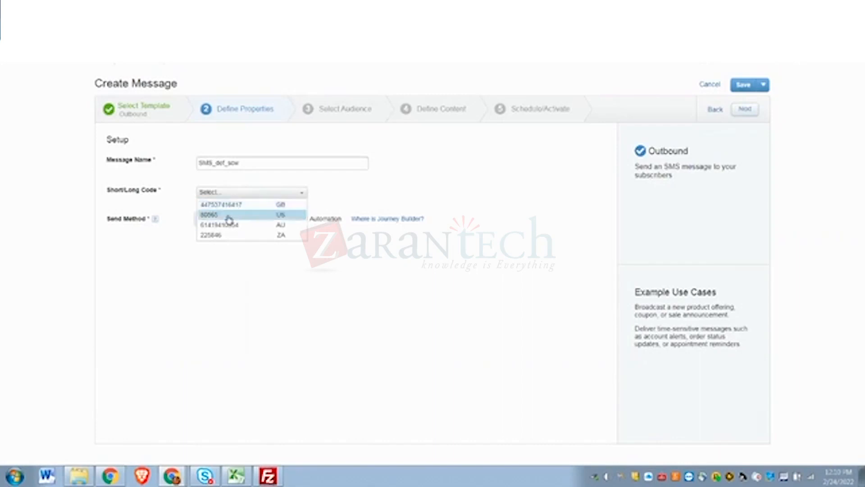
{"action": "left_click", "coordinate": [229, 220]}
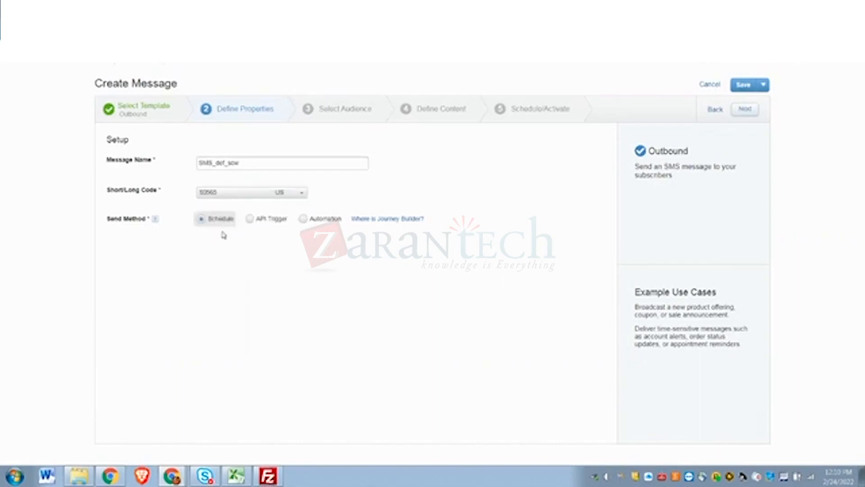
{"action": "left_click", "coordinate": [304, 219]}
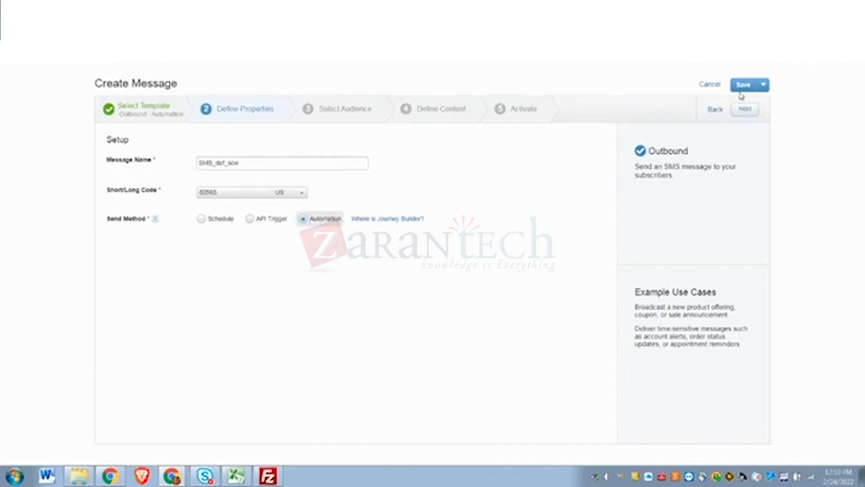
{"action": "left_click", "coordinate": [743, 84]}
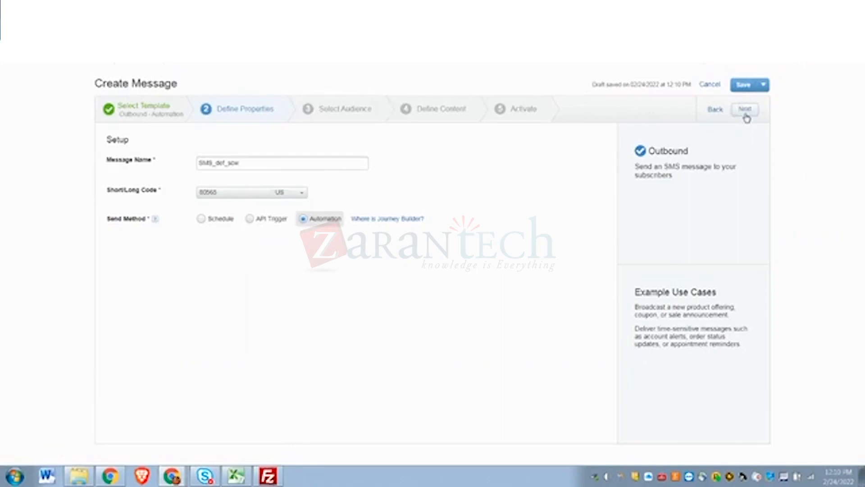
{"action": "left_click", "coordinate": [745, 110]}
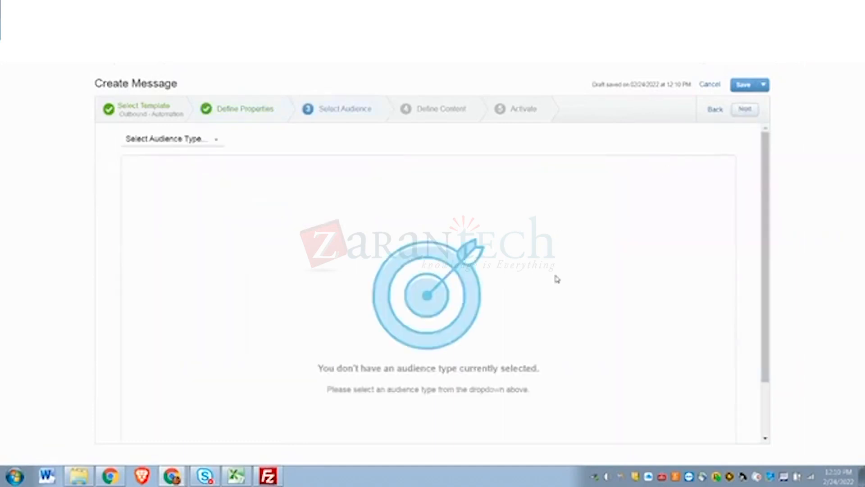
- Choose Data Extension as the audience type and target the customerdata_sowmya data extension
{"action": "scroll", "coordinate": [468, 266], "scroll_direction": "down", "scroll_amount": 1}
{"action": "scroll", "coordinate": [360, 230], "scroll_direction": "up", "scroll_amount": 1}
{"action": "left_click", "coordinate": [204, 140]}
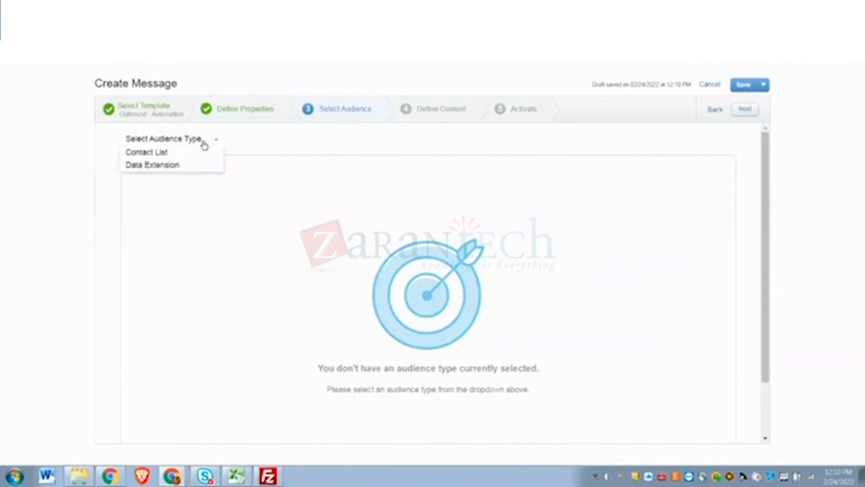
{"action": "left_click", "coordinate": [179, 165]}
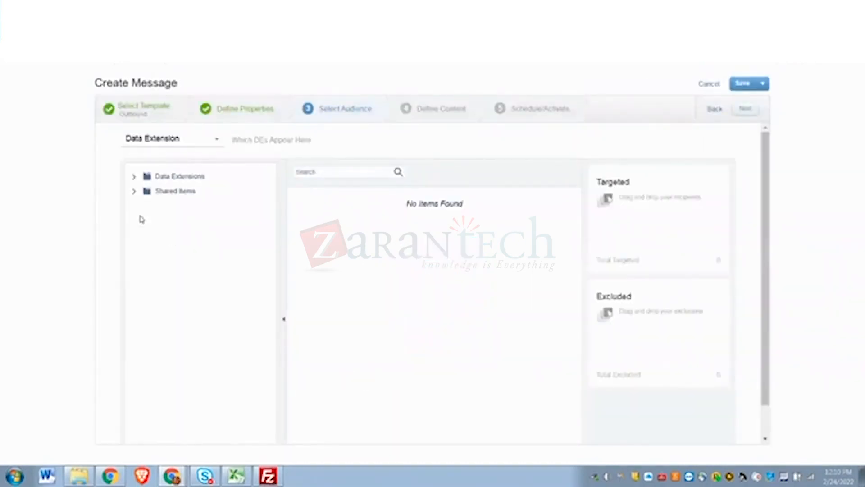
{"action": "left_click", "coordinate": [134, 178]}
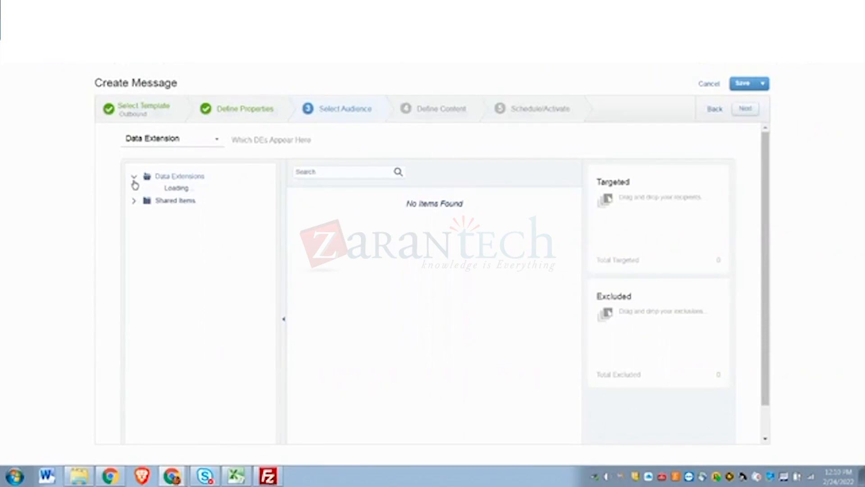
{"action": "scroll", "coordinate": [196, 288], "scroll_direction": "down", "scroll_amount": 1}
{"action": "scroll", "coordinate": [196, 310], "scroll_direction": "down", "scroll_amount": 20}
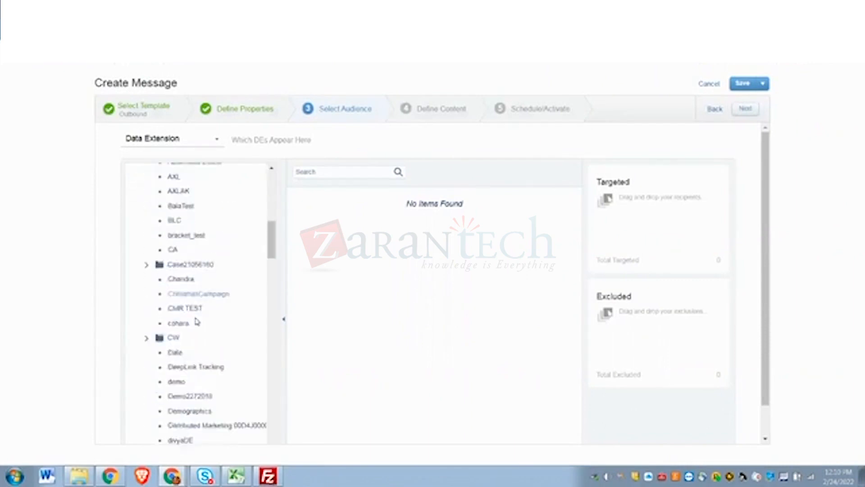
{"action": "scroll", "coordinate": [216, 374], "scroll_direction": "down", "scroll_amount": 3}
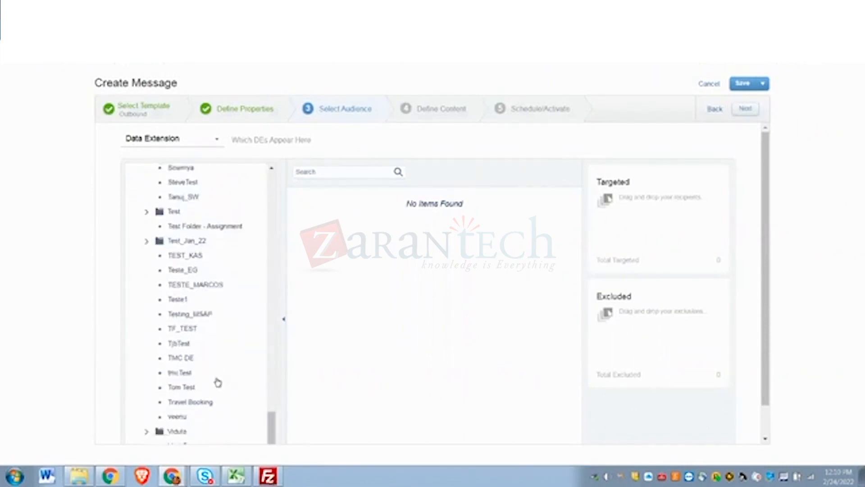
{"action": "scroll", "coordinate": [217, 391], "scroll_direction": "up", "scroll_amount": 3}
{"action": "scroll", "coordinate": [218, 391], "scroll_direction": "up", "scroll_amount": 5}
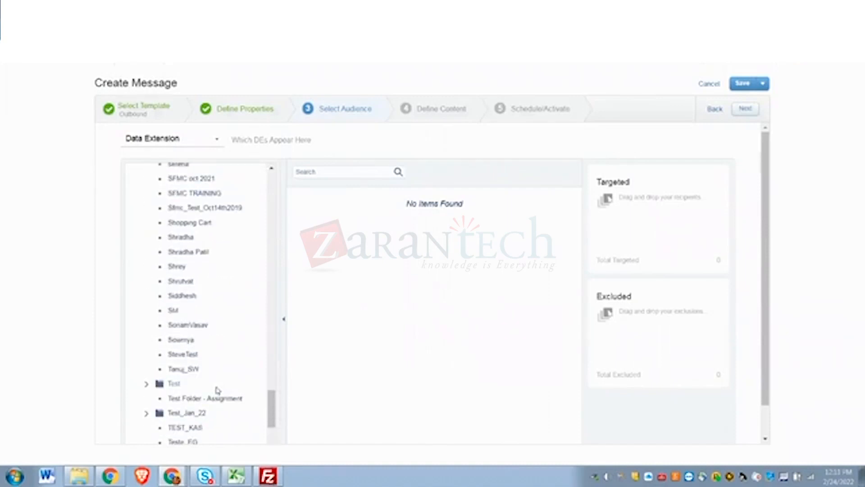
{"action": "left_click", "coordinate": [182, 341]}
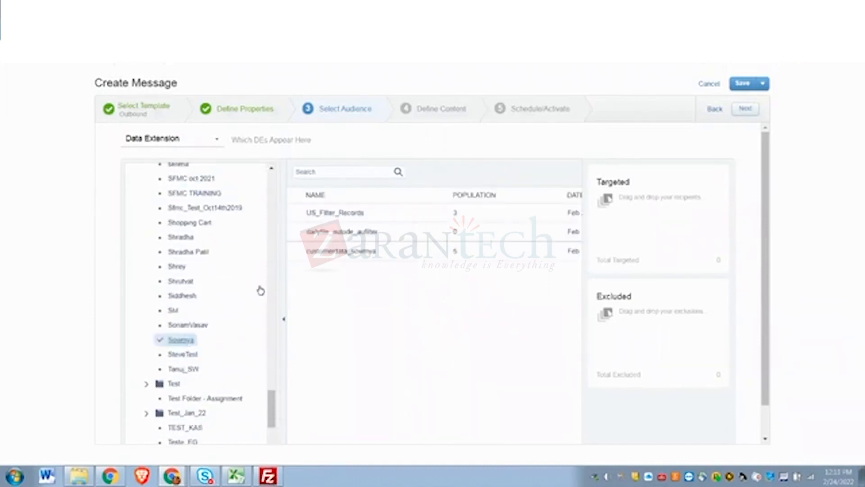
{"action": "double_click", "coordinate": [355, 259]}
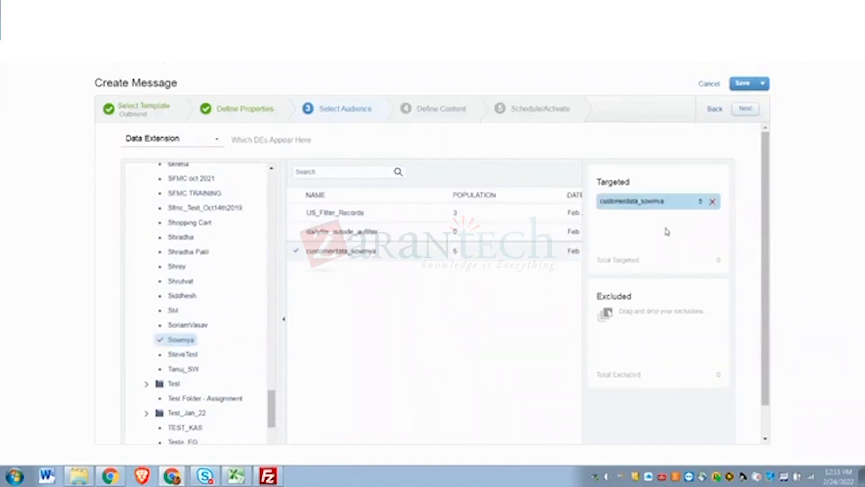
- Certify the opt-in as sending only to currently subscribed contacts and proceed to defining the message content
{"action": "left_click", "coordinate": [745, 109]}
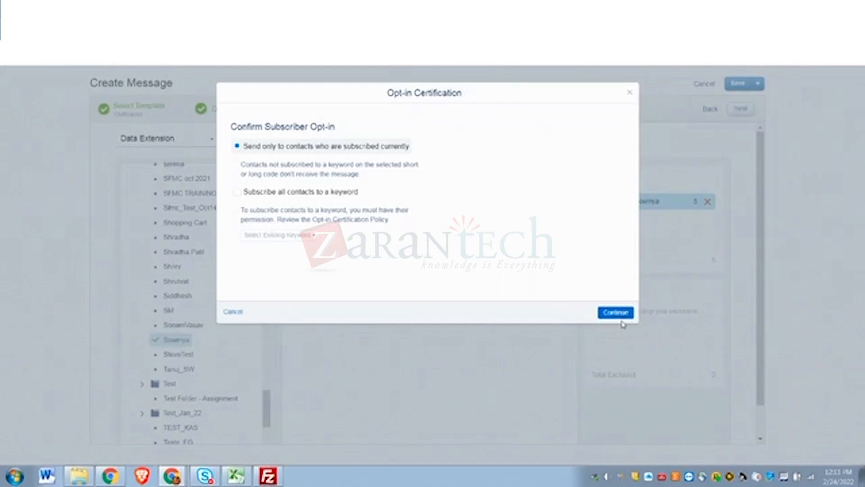
{"action": "left_click", "coordinate": [618, 312]}
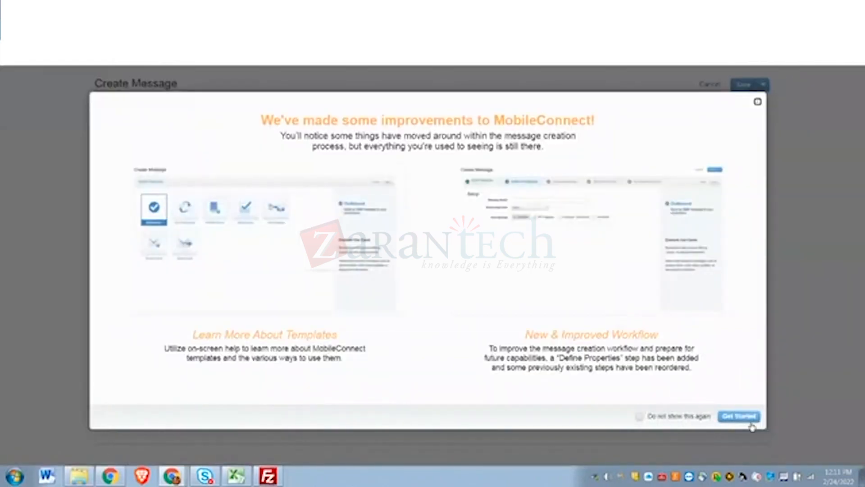
{"action": "left_click", "coordinate": [739, 417]}
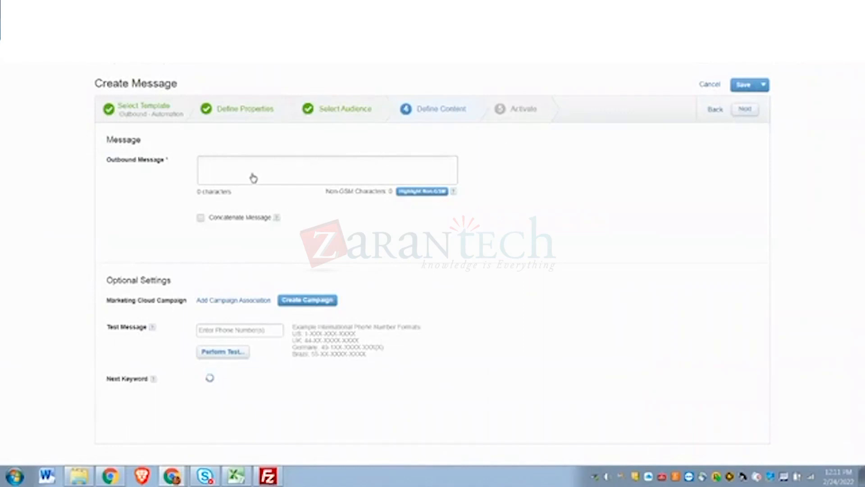
- Write the outbound message as Hello %%lastname%%, accept the text, and proceed to the activation stage
{"action": "left_click", "coordinate": [253, 174]}
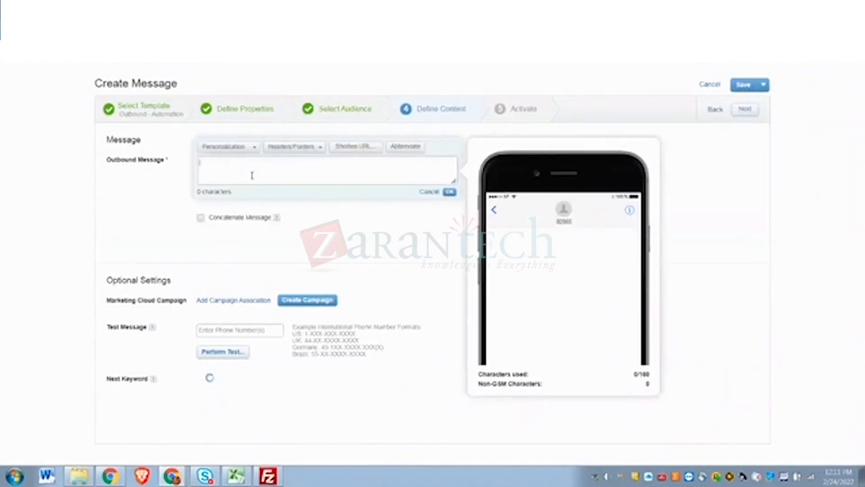
{"action": "type", "text": "Hello"}
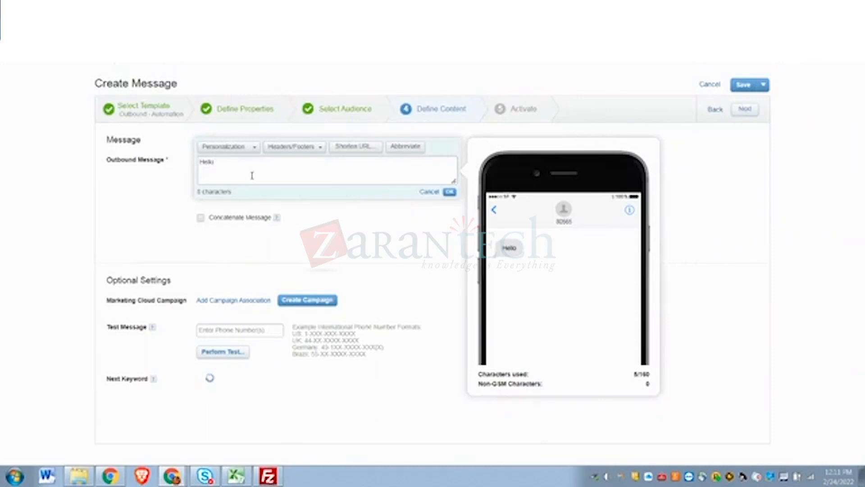
{"action": "type", "text": ",%%la"}
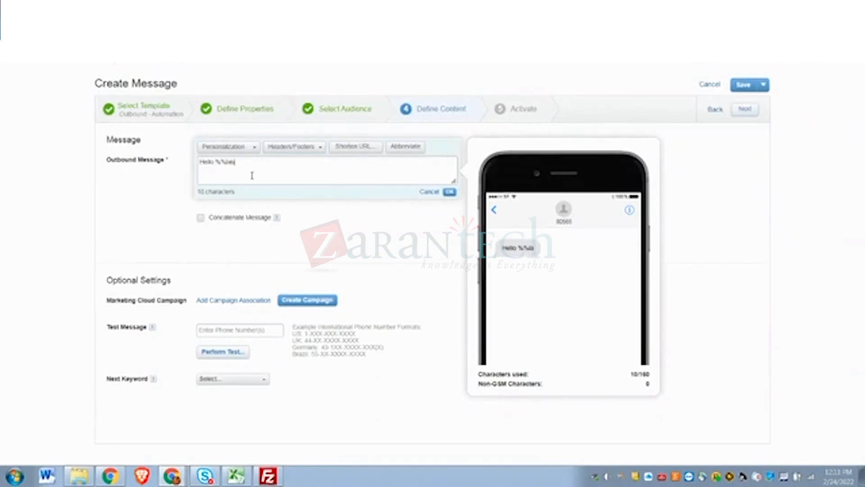
{"action": "type", "text": "stname%"}
{"action": "key", "text": "BackSpace"}
{"action": "key", "text": "BackSpace"}
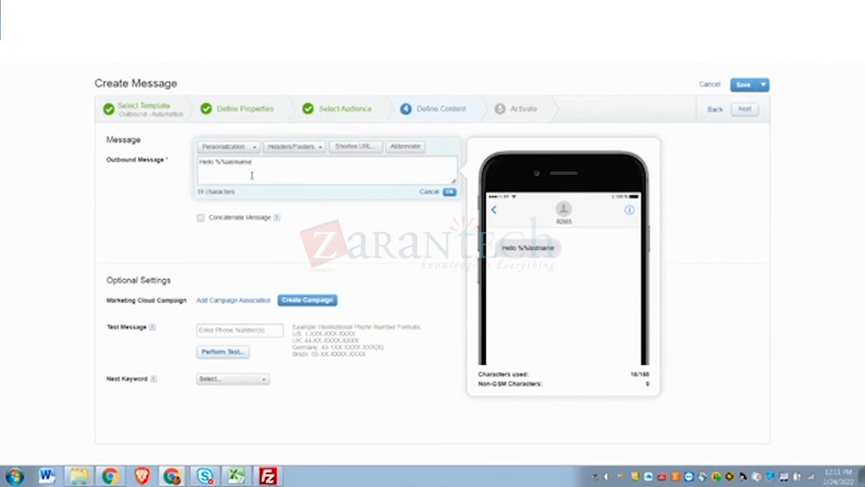
{"action": "type", "text": "%%"}
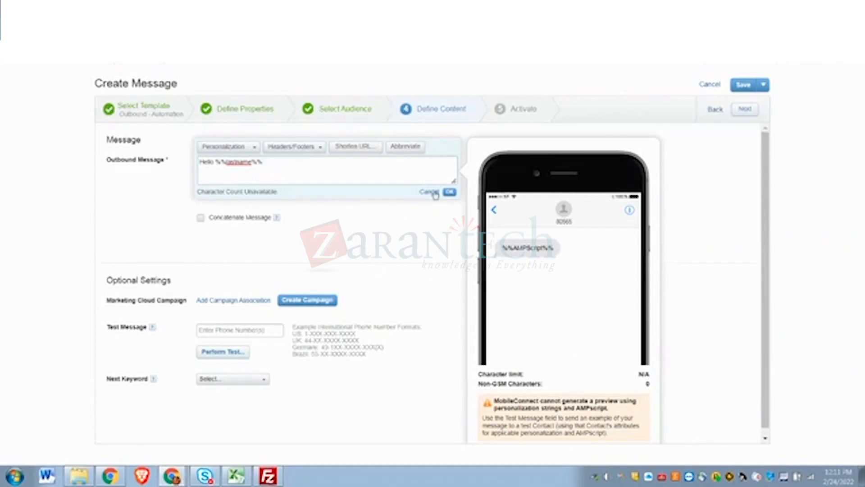
{"action": "left_click", "coordinate": [451, 192]}
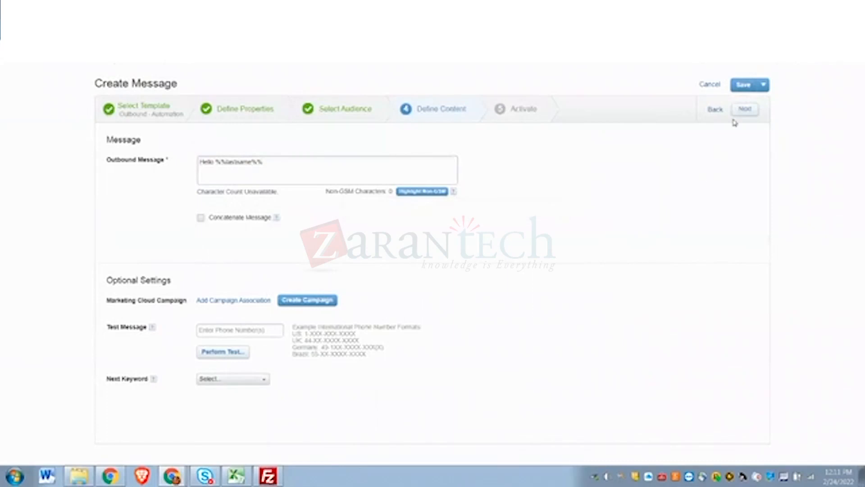
{"action": "left_click", "coordinate": [748, 109]}
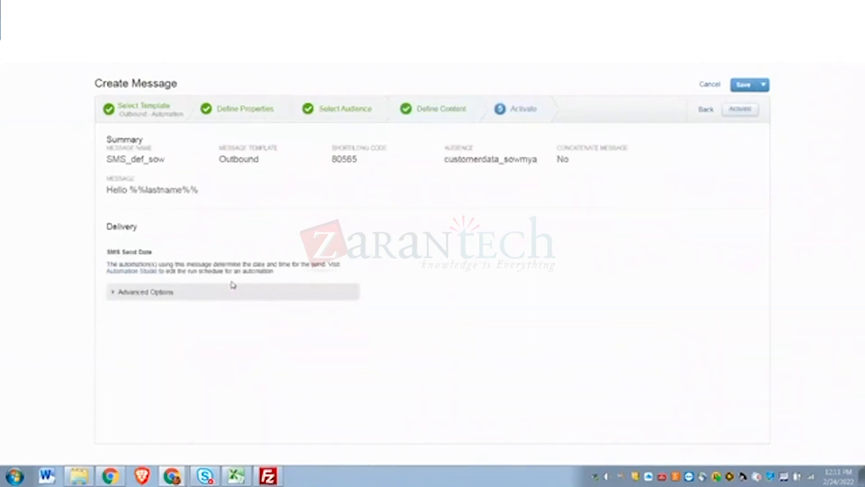
- Check the advanced delivery options without enabling send throttling, and activate the SMS_def_sow message
{"action": "left_click", "coordinate": [110, 292]}
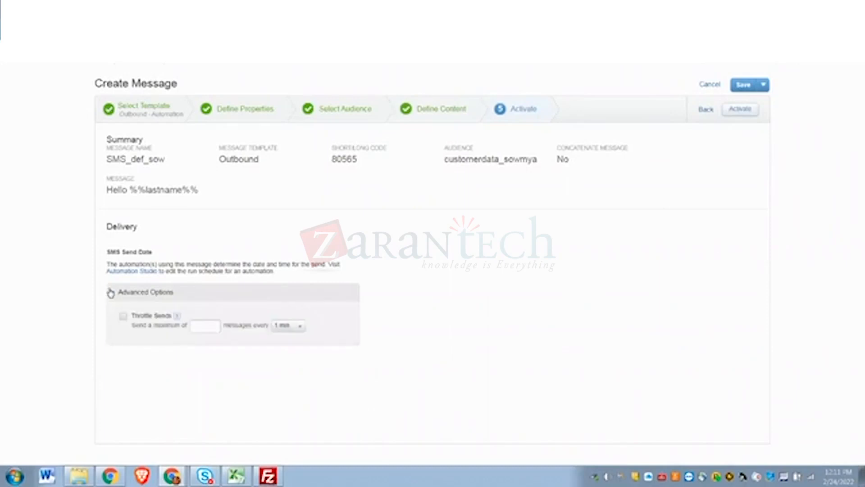
{"action": "left_click", "coordinate": [110, 292]}
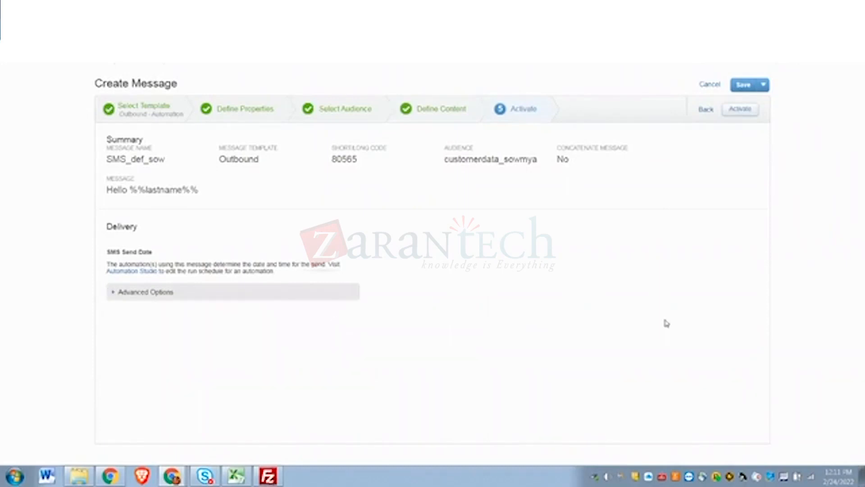
{"action": "left_click", "coordinate": [741, 115]}
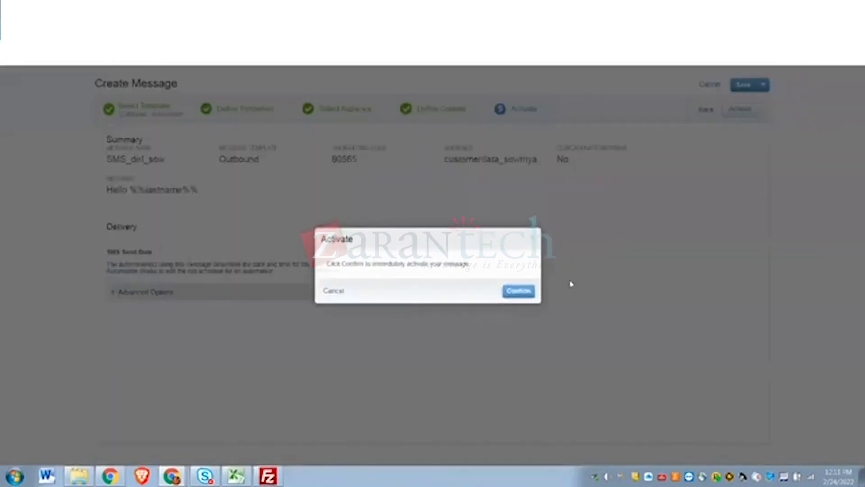
{"action": "left_click", "coordinate": [518, 291]}
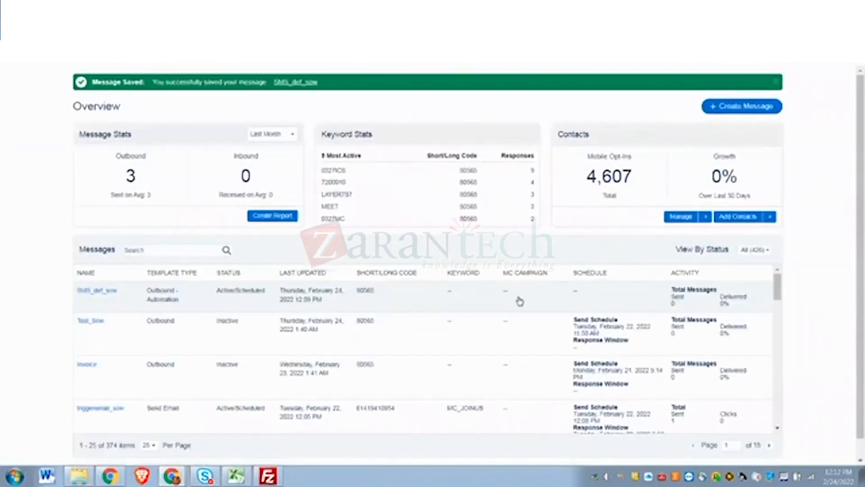
- Return to the Filedrop_sow automation and assign the SMS_def_sow message to the Send SMS activity in step 8
{"action": "left_click", "coordinate": [301, 84]}
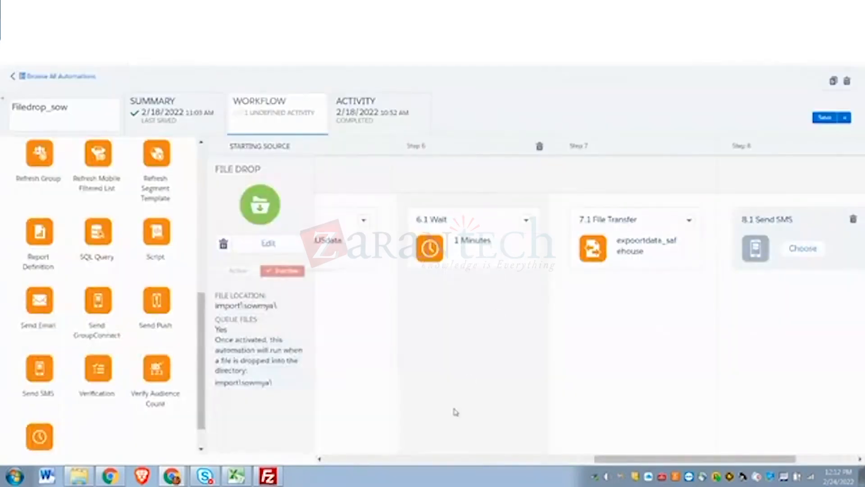
{"action": "left_click", "coordinate": [809, 251]}
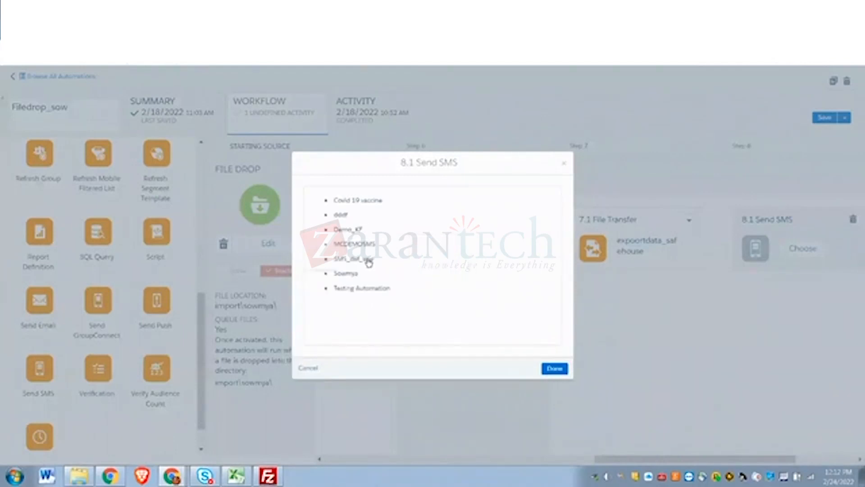
{"action": "left_click", "coordinate": [354, 258]}
{"action": "left_click", "coordinate": [555, 369]}
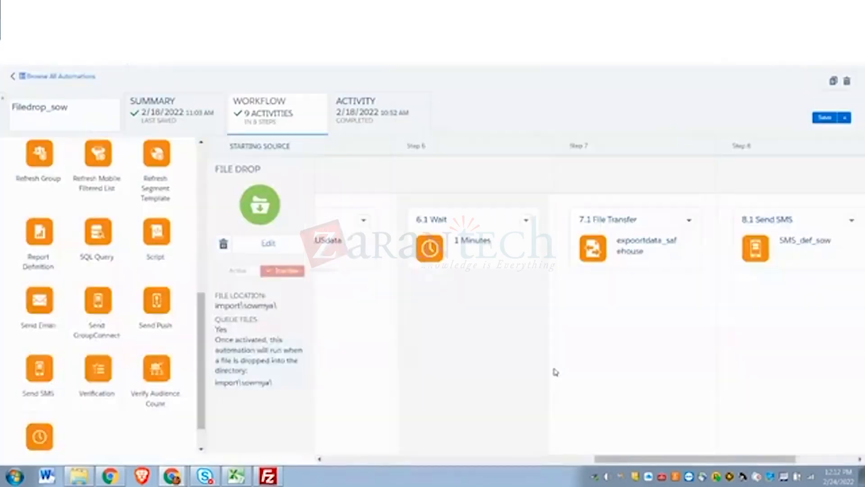
- Review the automation's run log and the early workflow steps, including the Import Mobile Contacts activity in step 2
{"action": "left_click_drag", "start_coordinate": [754, 458], "coordinate": [524, 422]}
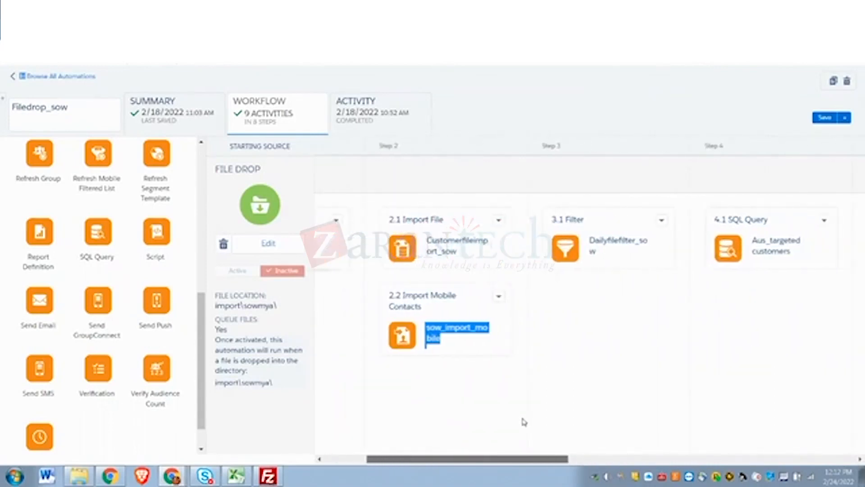
{"action": "scroll", "coordinate": [162, 301], "scroll_direction": "down", "scroll_amount": 1}
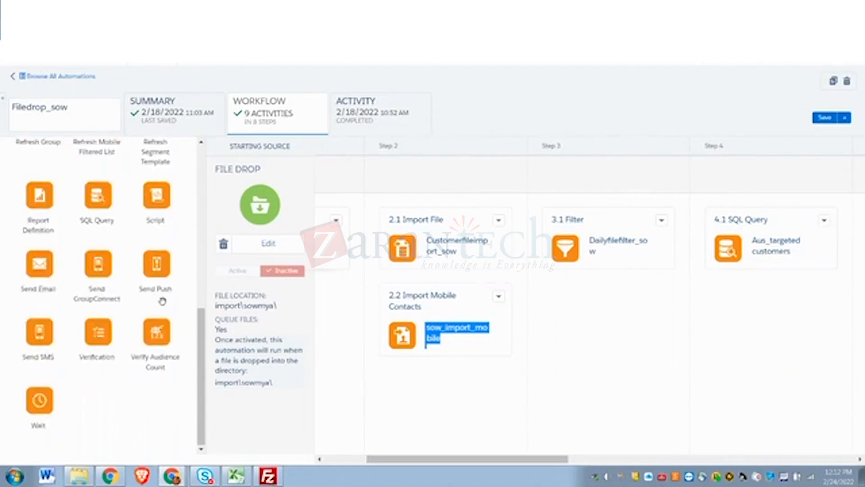
{"action": "scroll", "coordinate": [163, 301], "scroll_direction": "up", "scroll_amount": 2}
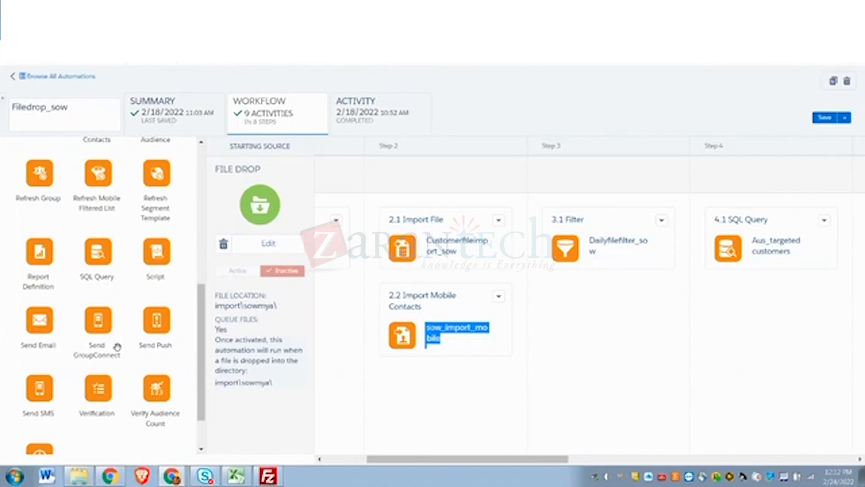
{"action": "left_click", "coordinate": [363, 130]}
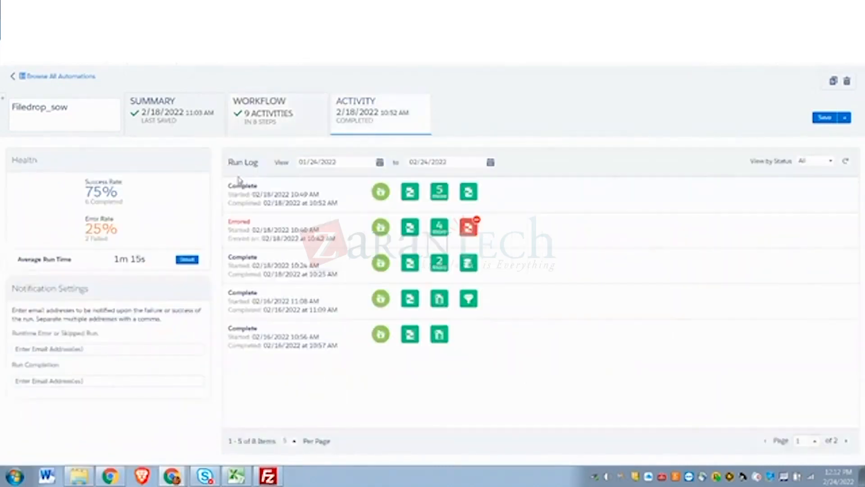
{"action": "left_click", "coordinate": [278, 131]}
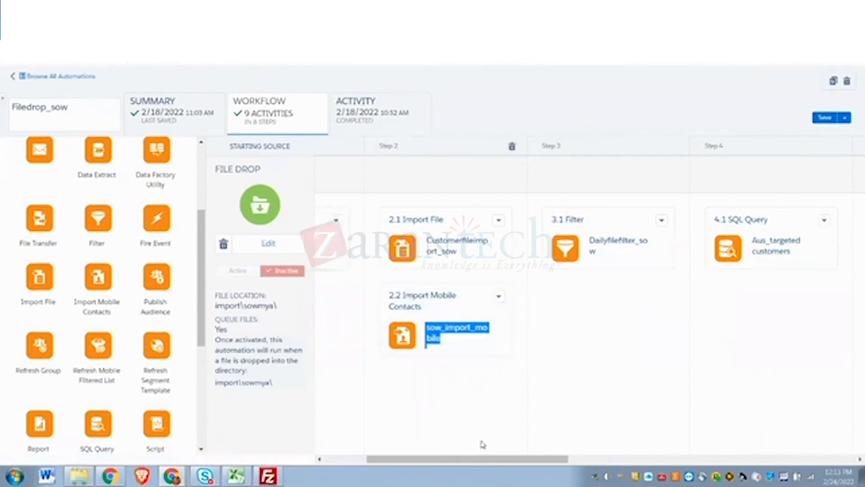
{"action": "left_click_drag", "start_coordinate": [469, 463], "coordinate": [408, 465]}
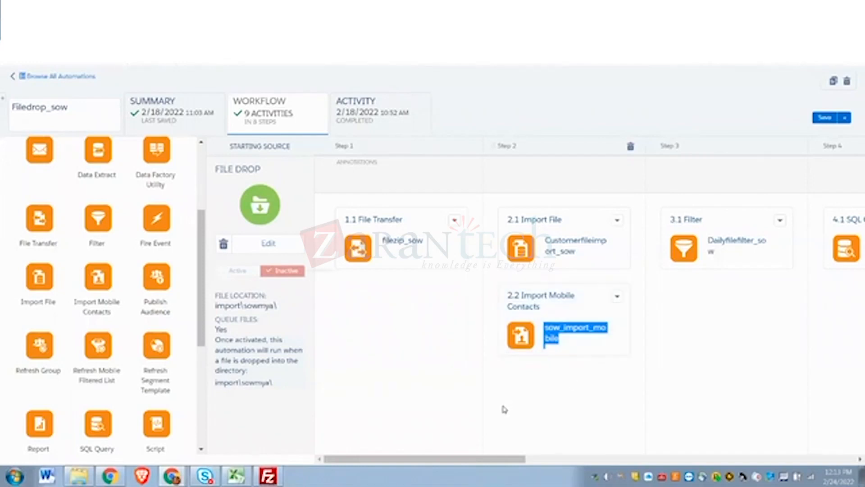
{"action": "mouse_move", "coordinate": [506, 459]}
{"action": "left_mouse_down"}
{"action": "mouse_move", "coordinate": [541, 457]}
{"action": "mouse_move", "coordinate": [505, 459]}
{"action": "left_mouse_up"}
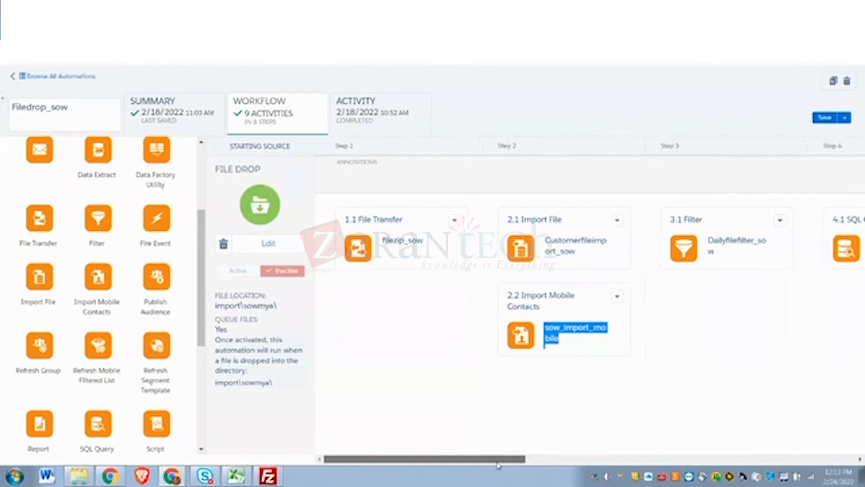
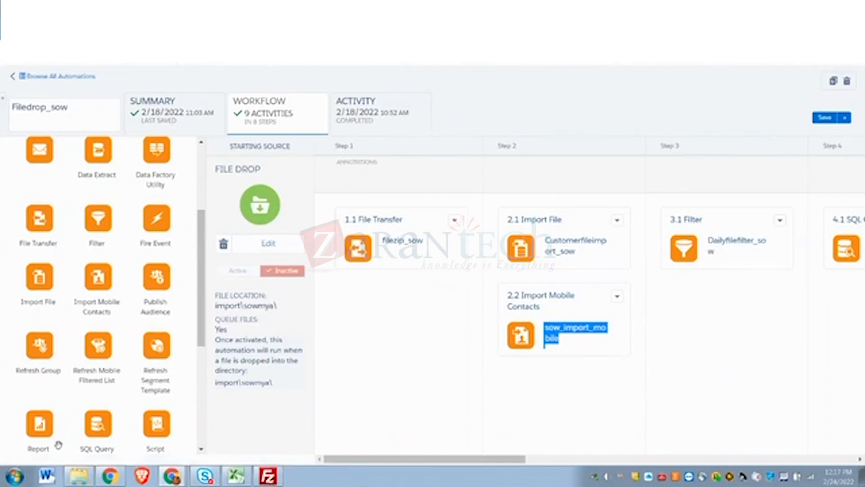
- Examine the workflow through to the final Send SMS step and look over the activity types available for automations
{"action": "scroll", "coordinate": [207, 379], "scroll_direction": "down", "scroll_amount": 5}
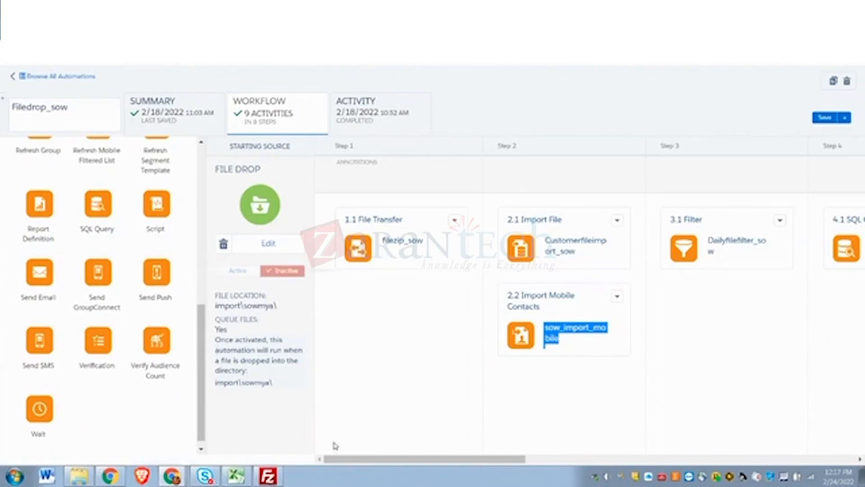
{"action": "left_click_drag", "start_coordinate": [468, 463], "coordinate": [523, 458]}
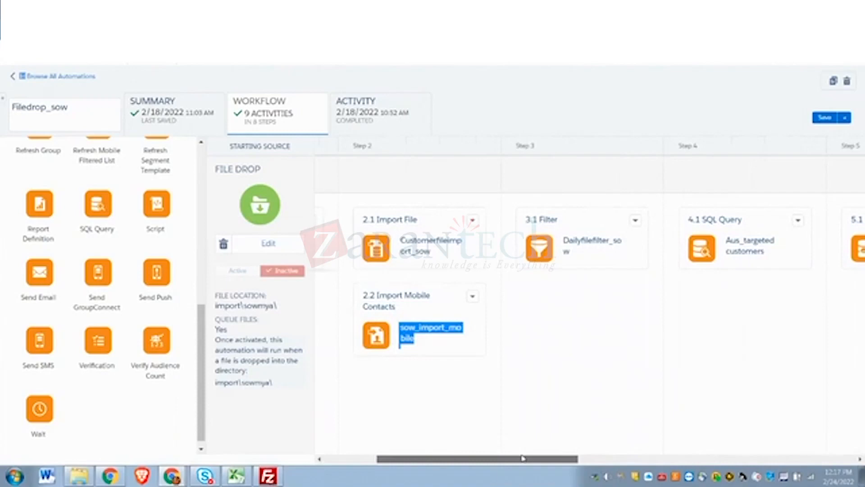
{"action": "left_click_drag", "start_coordinate": [523, 458], "coordinate": [799, 458]}
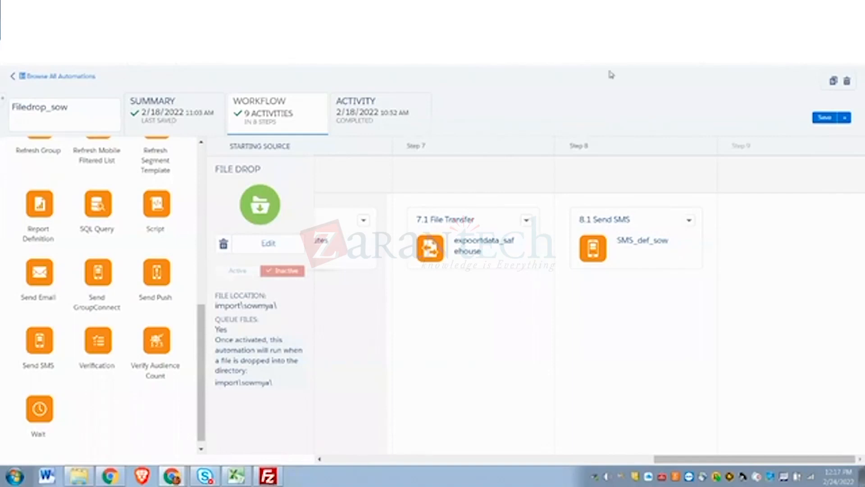
{"action": "left_click_drag", "start_coordinate": [676, 458], "coordinate": [606, 459]}
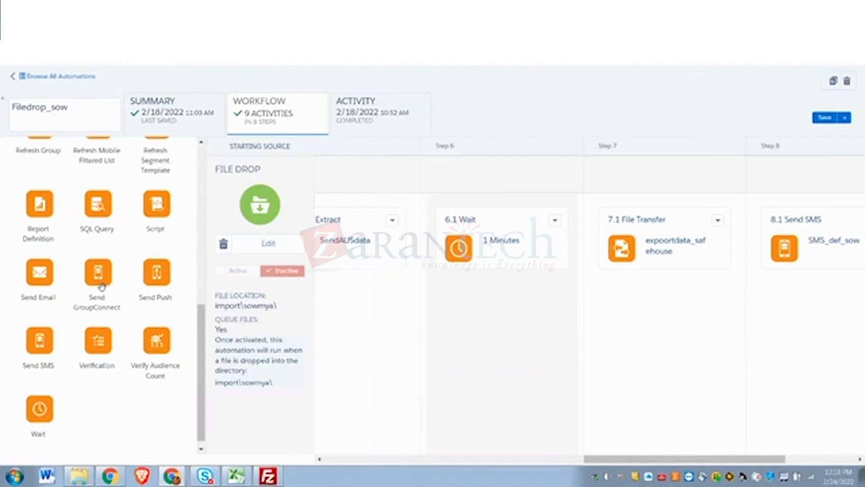
{"action": "mouse_move", "coordinate": [202, 326]}
{"action": "left_mouse_down"}
{"action": "mouse_move", "coordinate": [202, 318]}
{"action": "mouse_move", "coordinate": [203, 331]}
{"action": "left_mouse_up"}
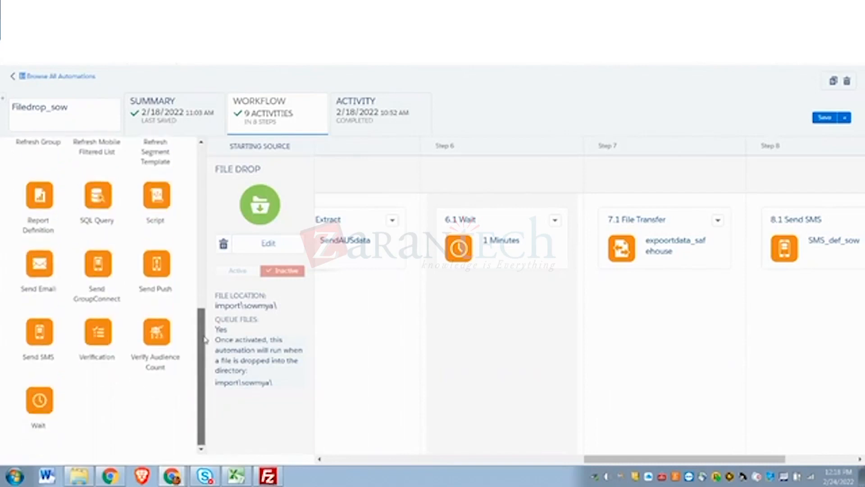
{"action": "left_click_drag", "start_coordinate": [204, 341], "coordinate": [204, 296]}
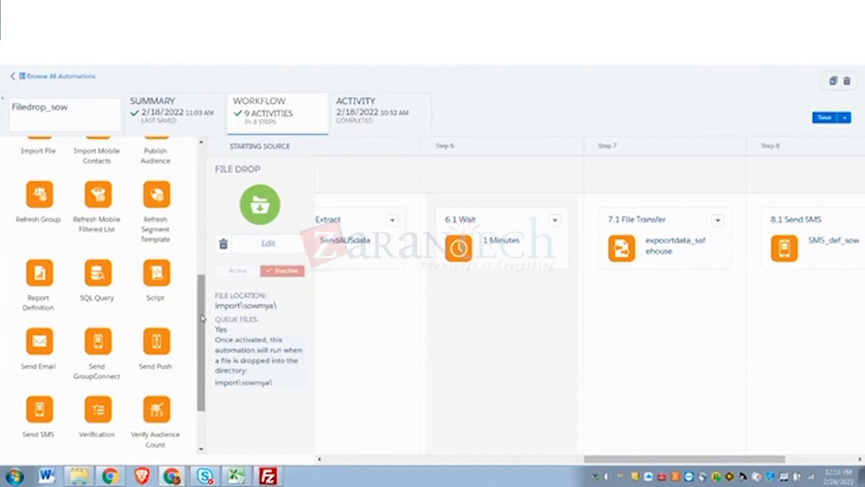
{"action": "left_click_drag", "start_coordinate": [202, 318], "coordinate": [202, 279]}
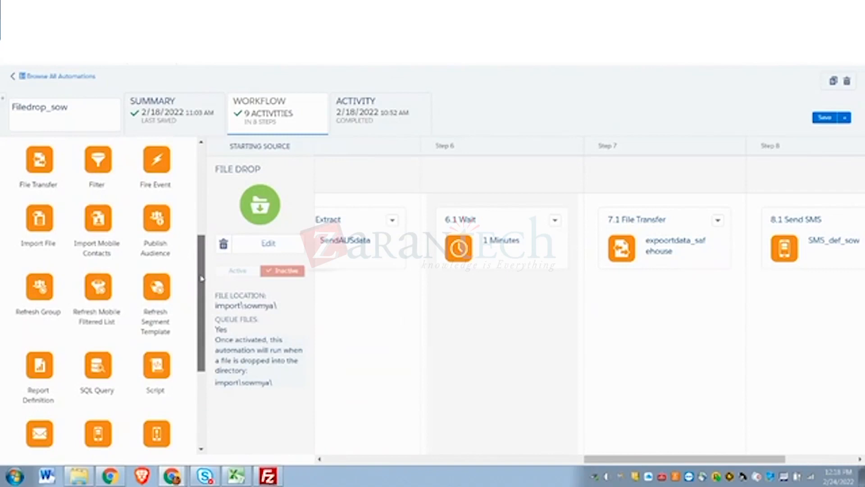
{"action": "left_click_drag", "start_coordinate": [202, 279], "coordinate": [203, 296]}
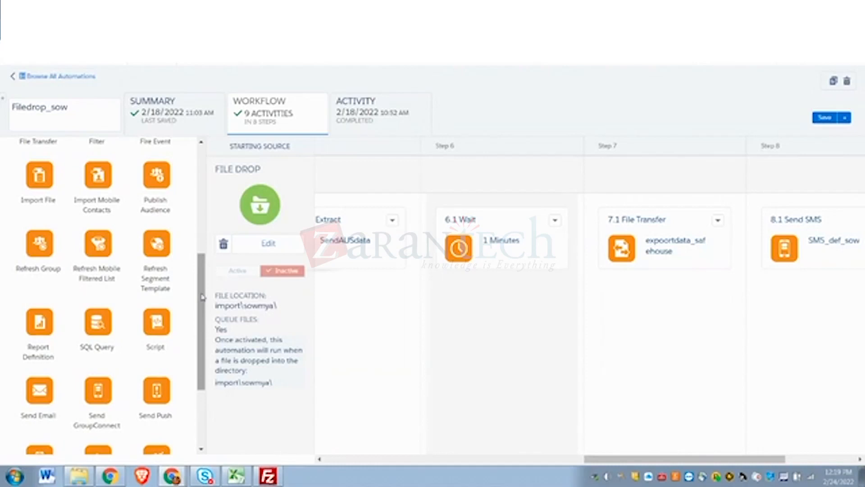
{"action": "left_click_drag", "start_coordinate": [202, 296], "coordinate": [206, 260]}
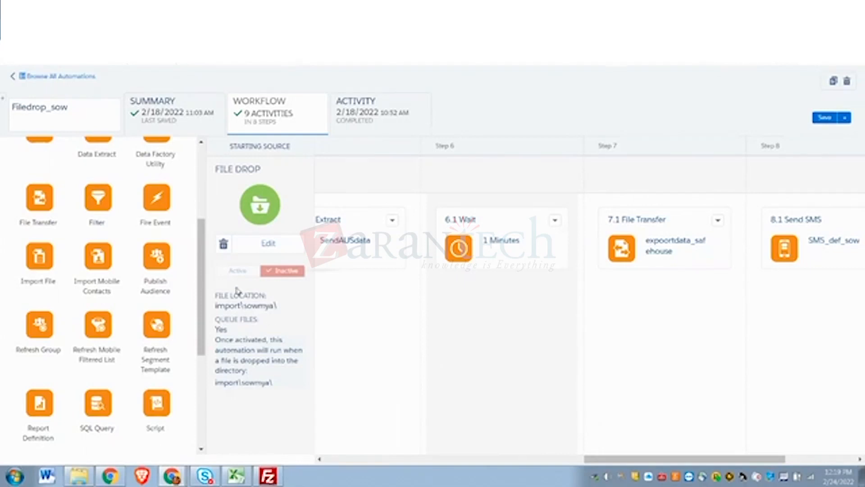
{"action": "left_click_drag", "start_coordinate": [202, 279], "coordinate": [218, 370]}
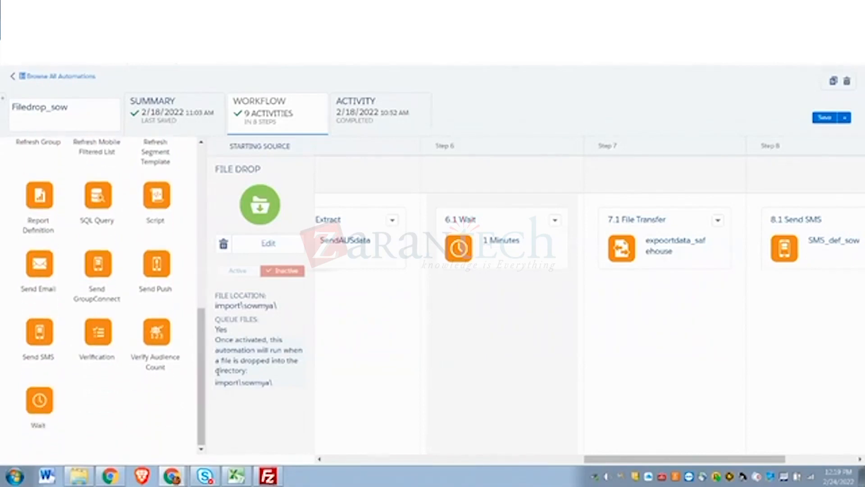